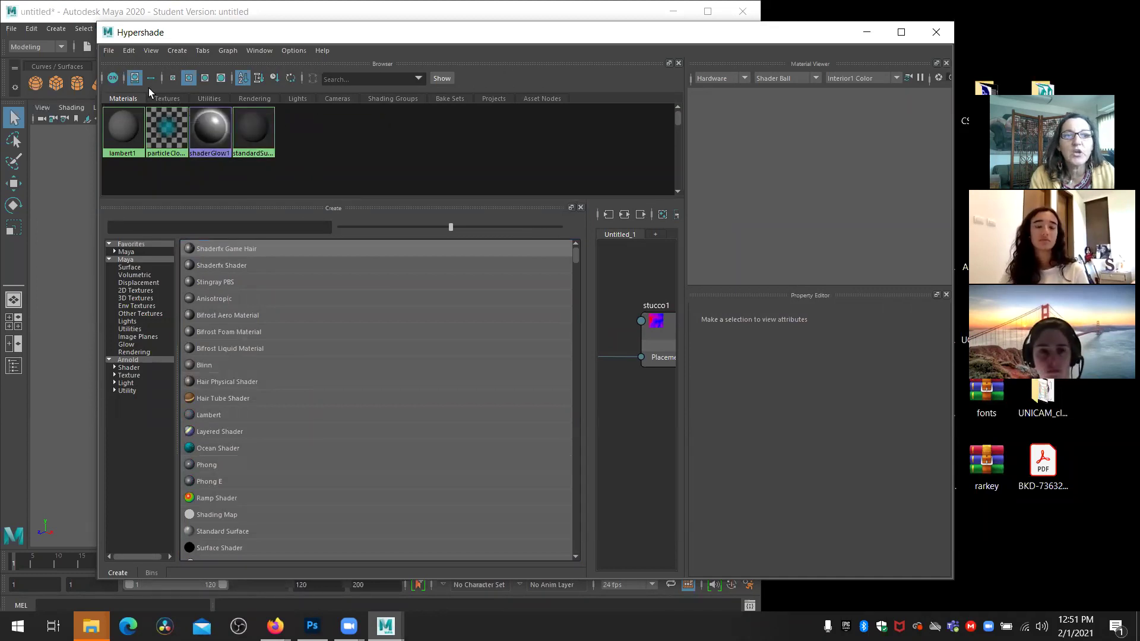
Delete the stucco1 texture from the Hypershade browser
{"action": "left_click", "coordinate": [170, 101]}
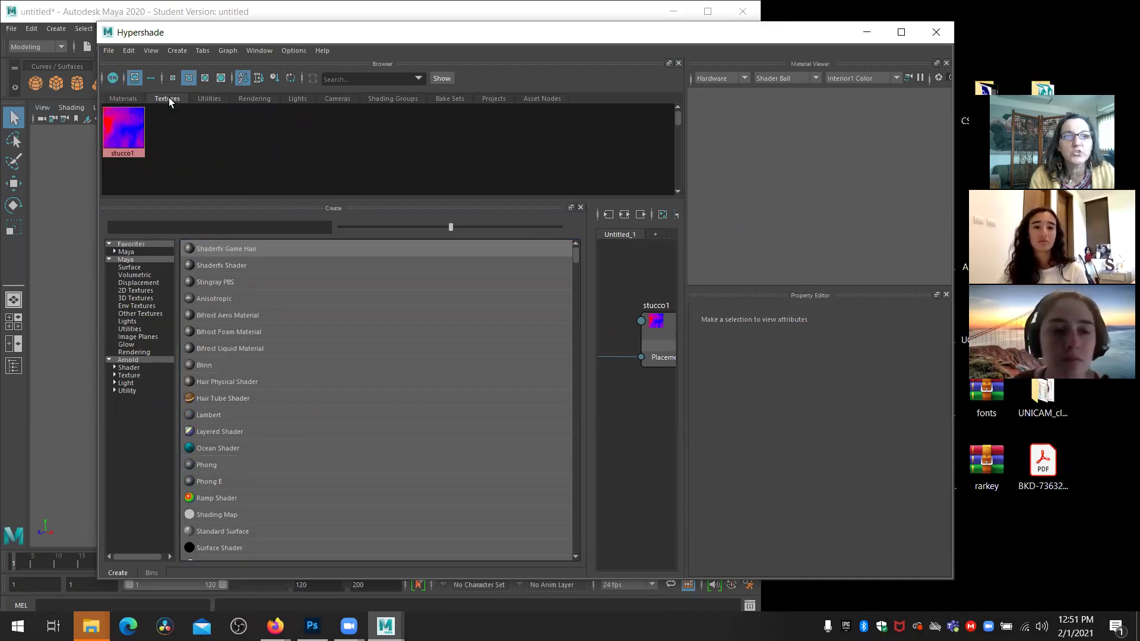
{"action": "right_click", "coordinate": [118, 138]}
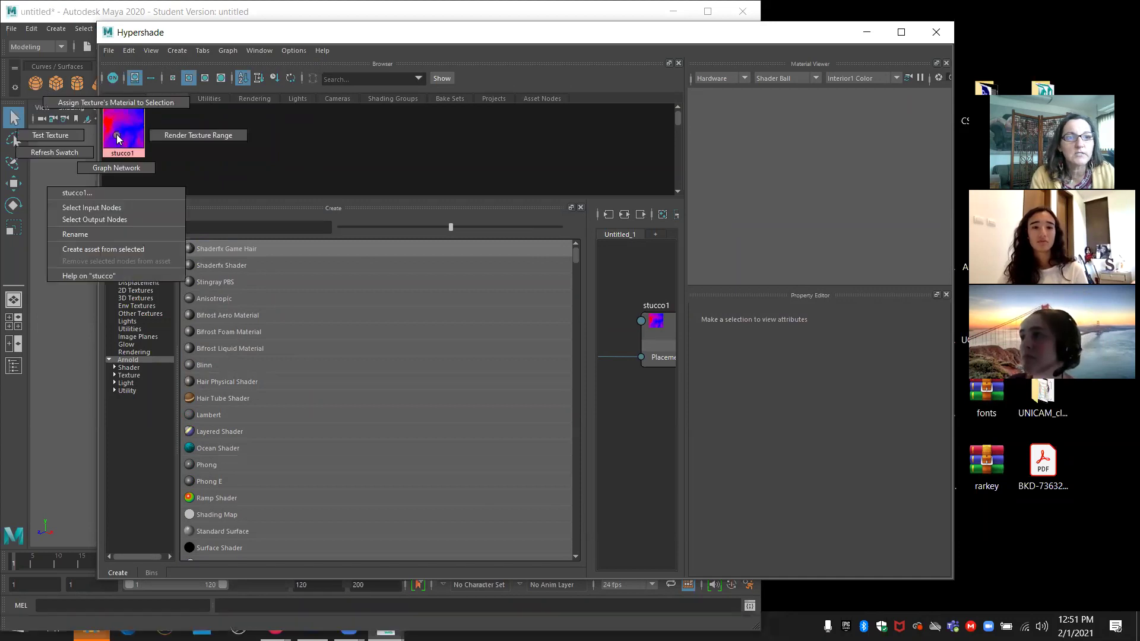
{"action": "left_click", "coordinate": [117, 138]}
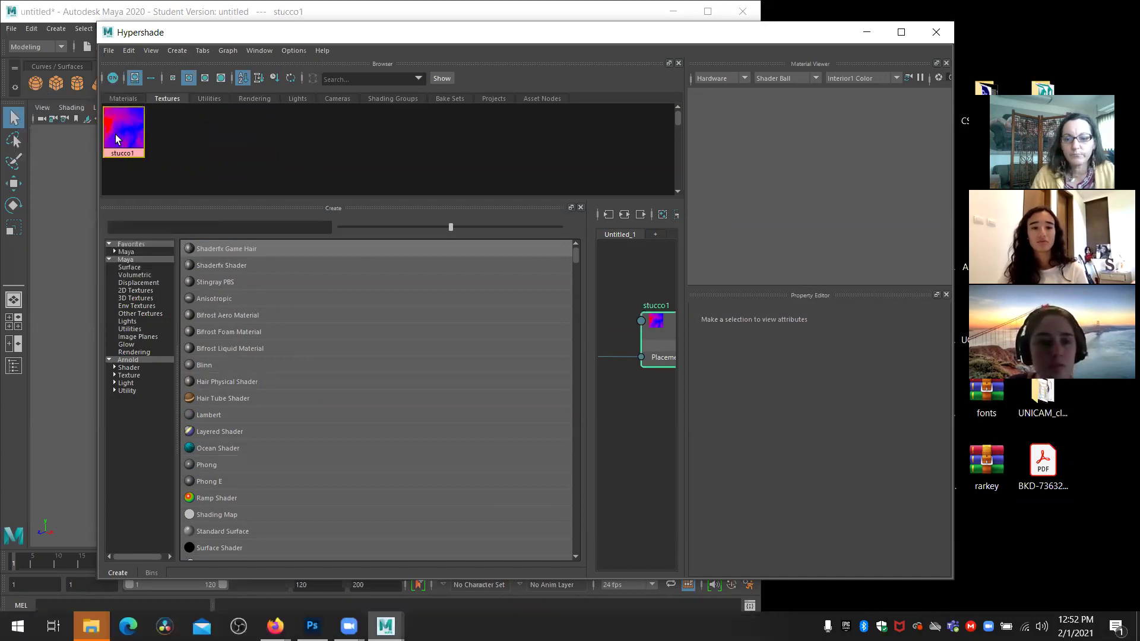
{"action": "key", "text": "Delete"}
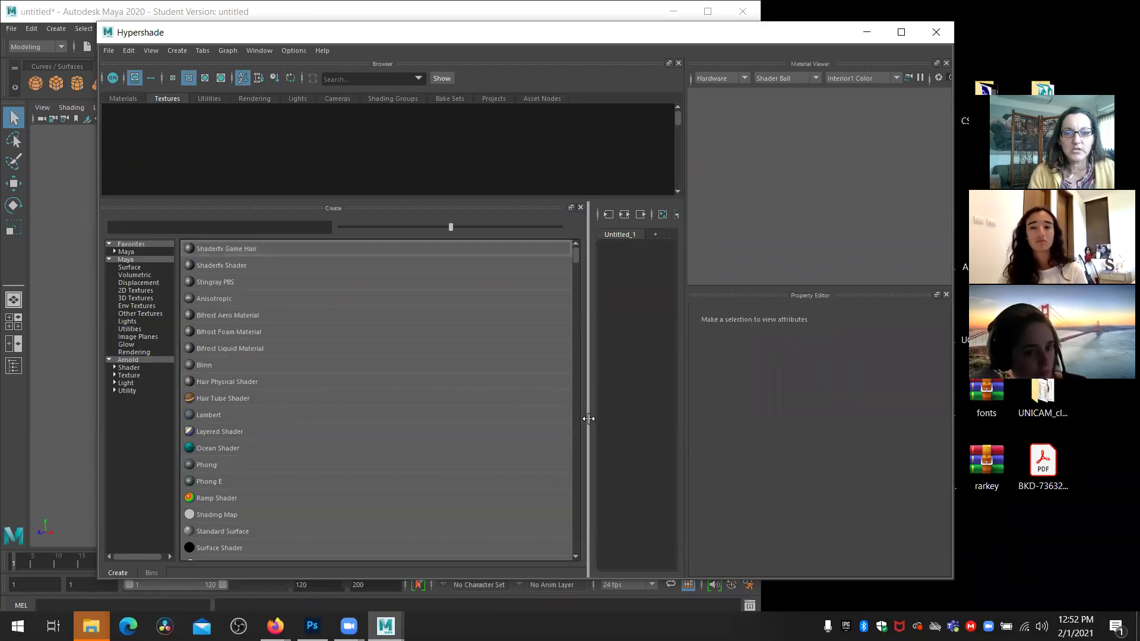
Narrow the Create pane to enlarge the node work area, and list Maya's favorite shaders
{"action": "left_click_drag", "start_coordinate": [594, 422], "coordinate": [372, 406]}
{"action": "scroll", "coordinate": [308, 342], "scroll_direction": "down", "scroll_amount": 5}
{"action": "scroll", "coordinate": [308, 342], "scroll_direction": "up", "scroll_amount": 5}
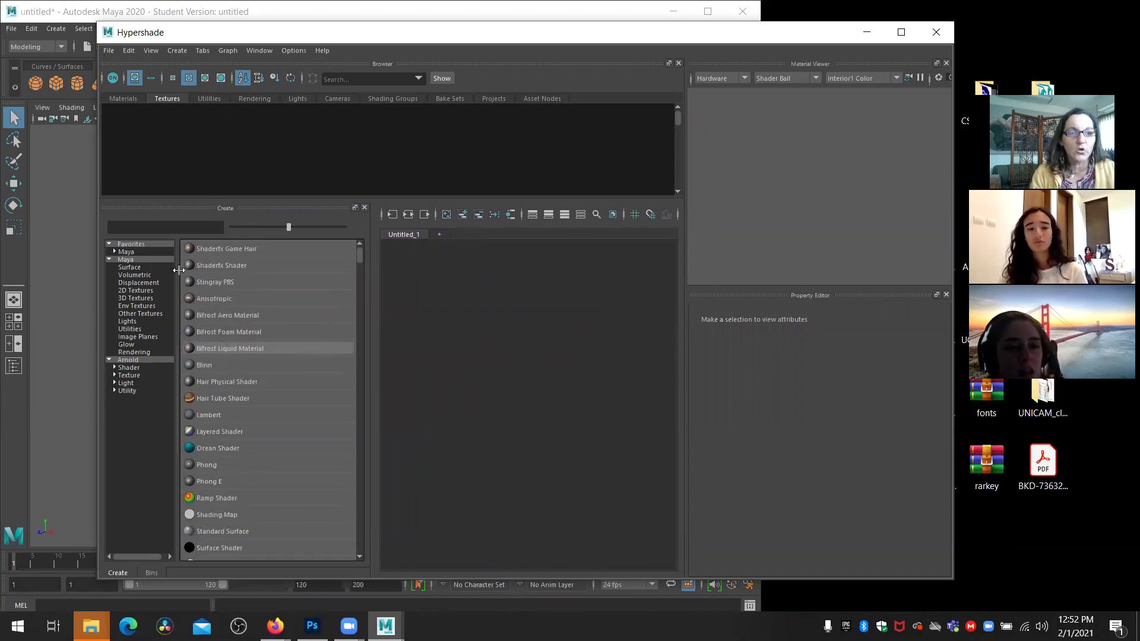
{"action": "left_click", "coordinate": [126, 253]}
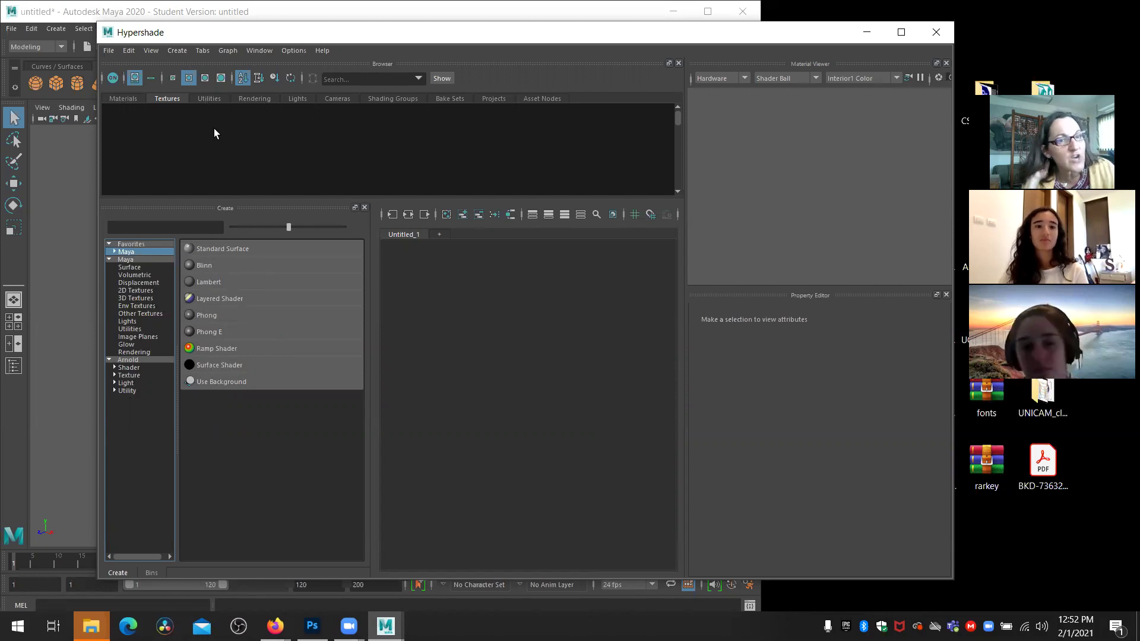
Review the scene's materials, textures, lights and cameras in the Hypershade browser
{"action": "left_click", "coordinate": [110, 99]}
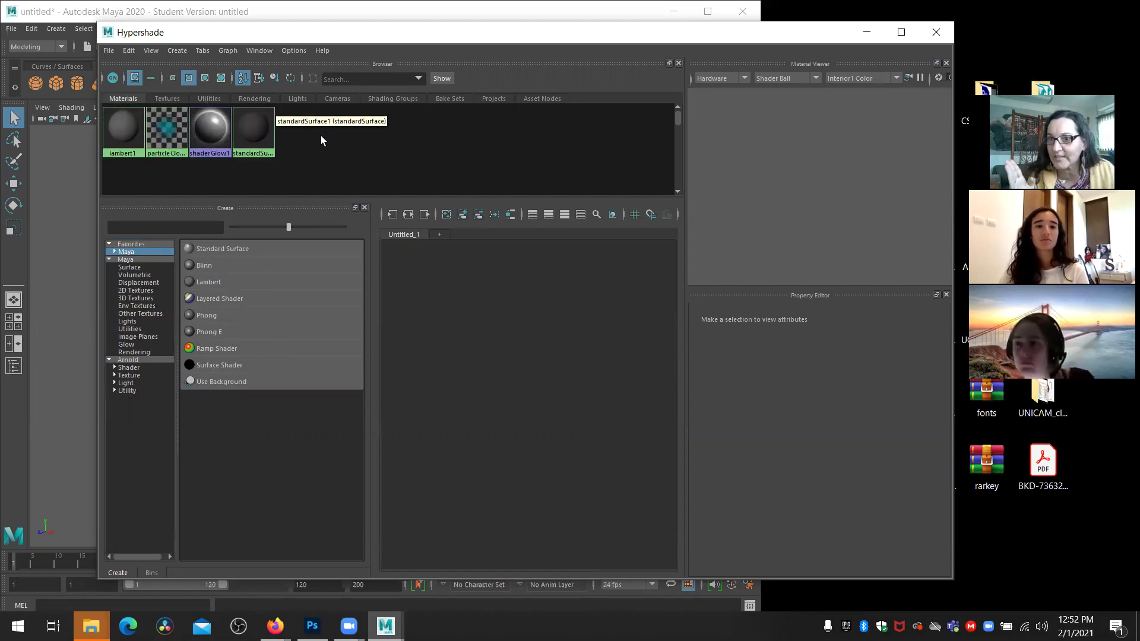
{"action": "left_click", "coordinate": [168, 98]}
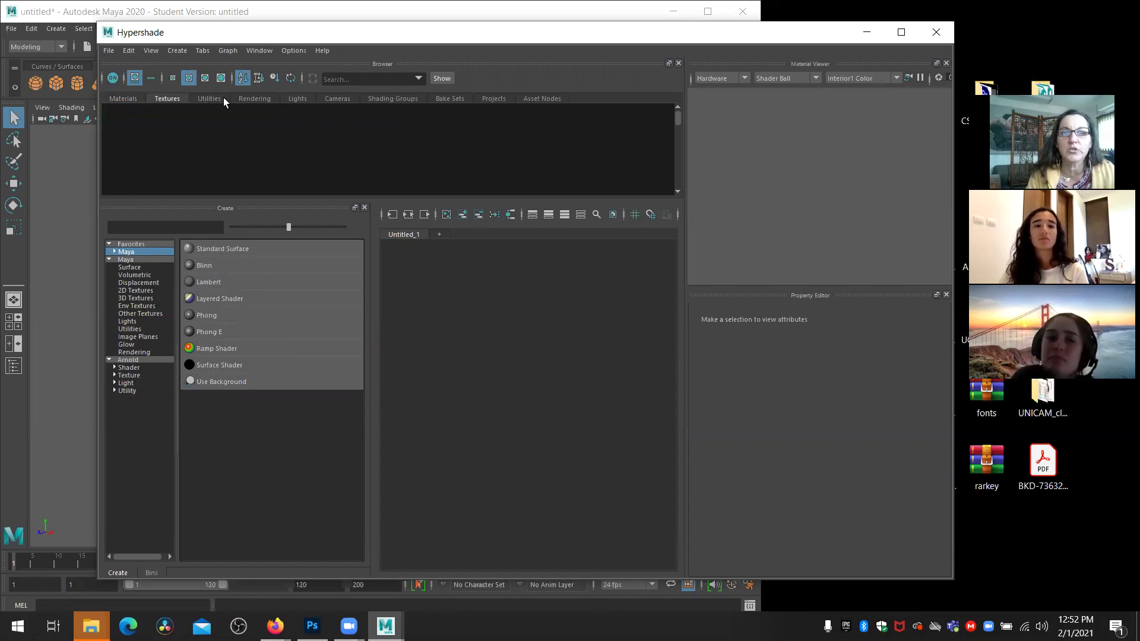
{"action": "left_click", "coordinate": [288, 100]}
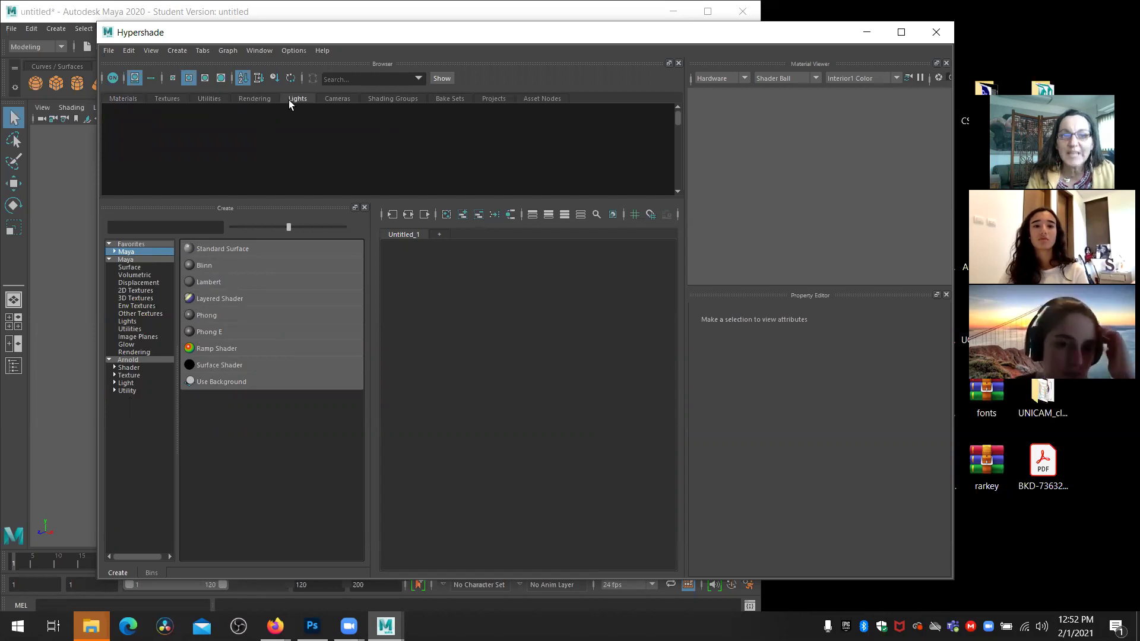
{"action": "left_click", "coordinate": [337, 101]}
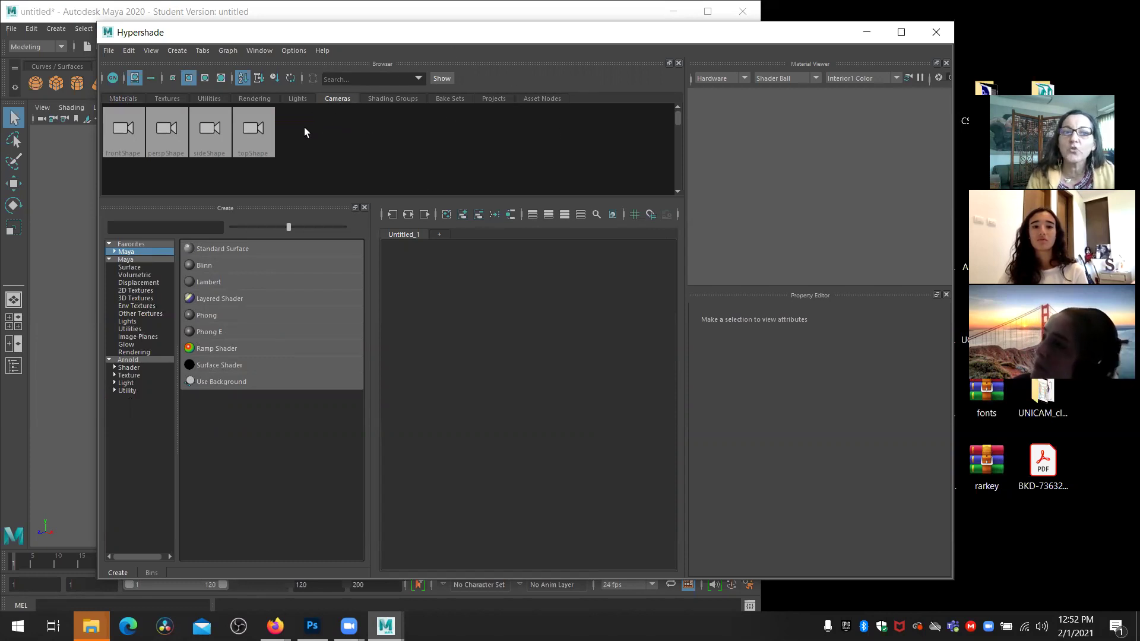
{"action": "left_click", "coordinate": [117, 99]}
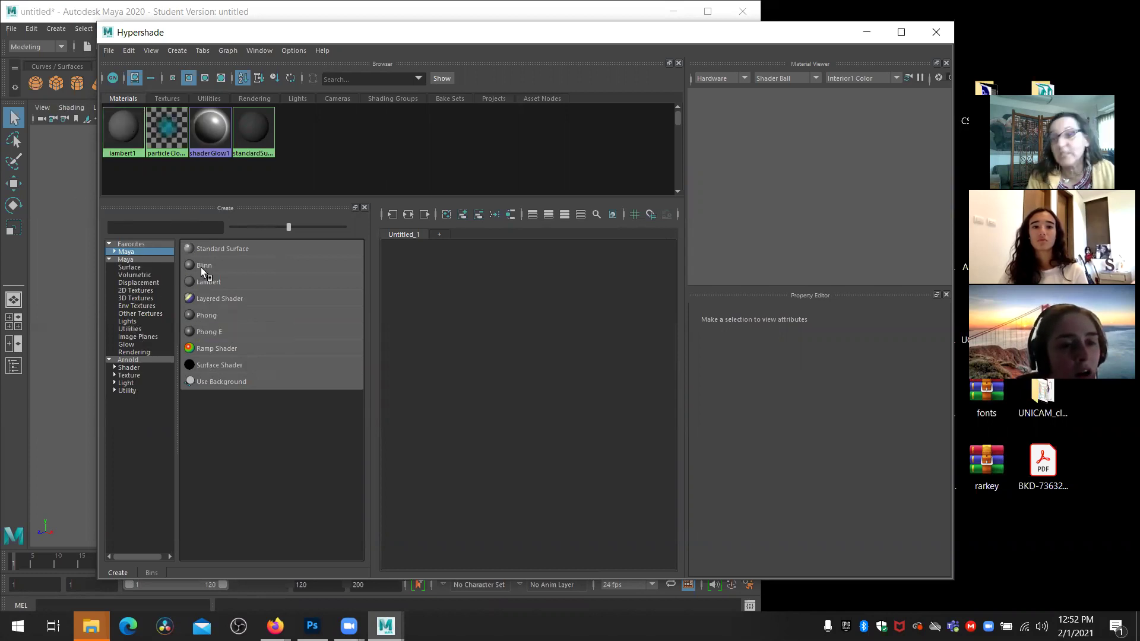
Create a Phong material and set its color to a fully bright, saturated yellow-orange
{"action": "left_click", "coordinate": [191, 315]}
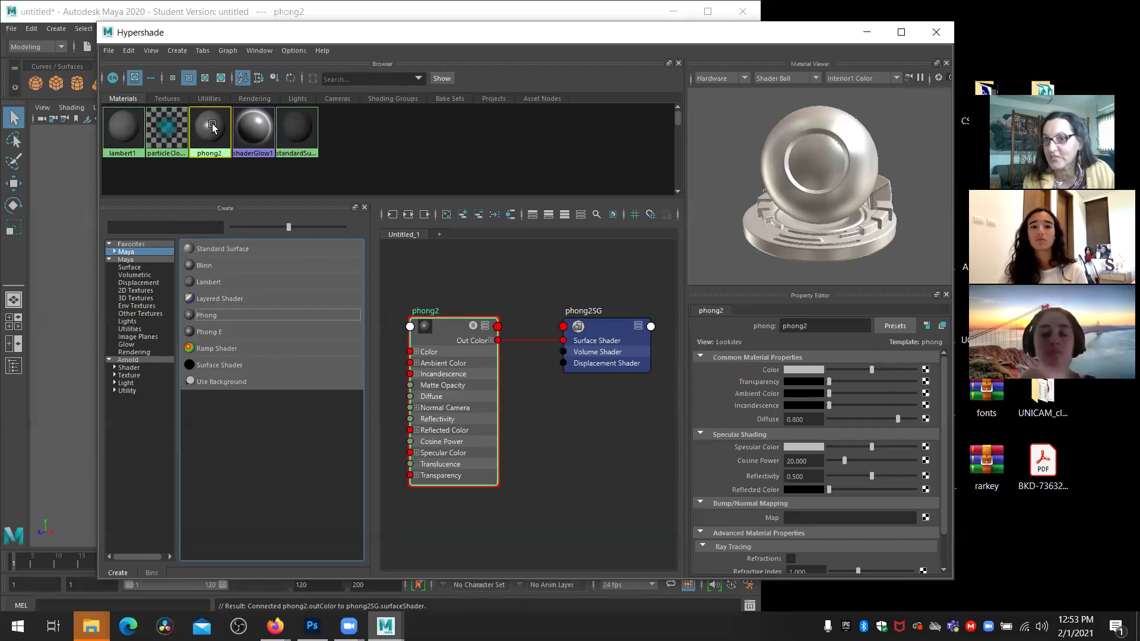
{"action": "left_click", "coordinate": [211, 127]}
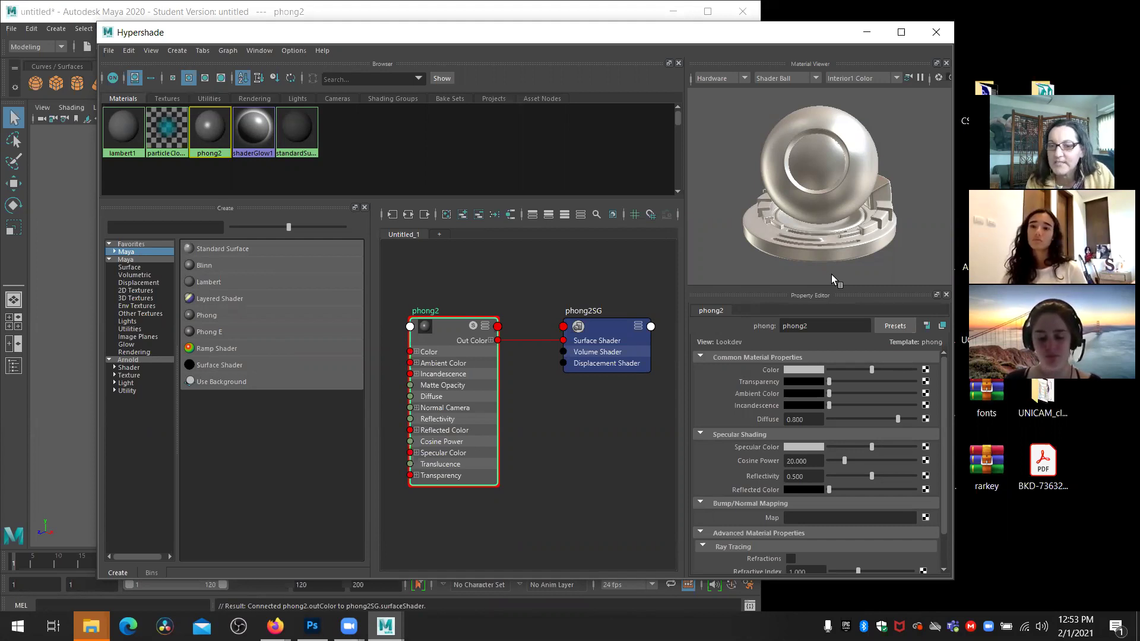
{"action": "left_click", "coordinate": [803, 370]}
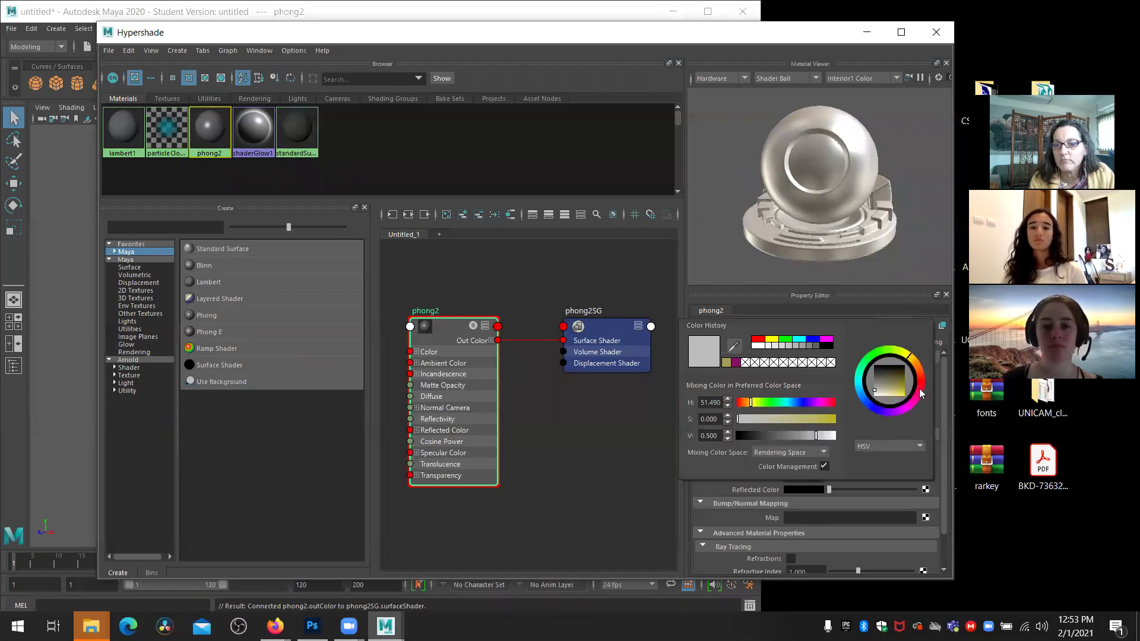
{"action": "left_click_drag", "start_coordinate": [909, 357], "coordinate": [921, 370]}
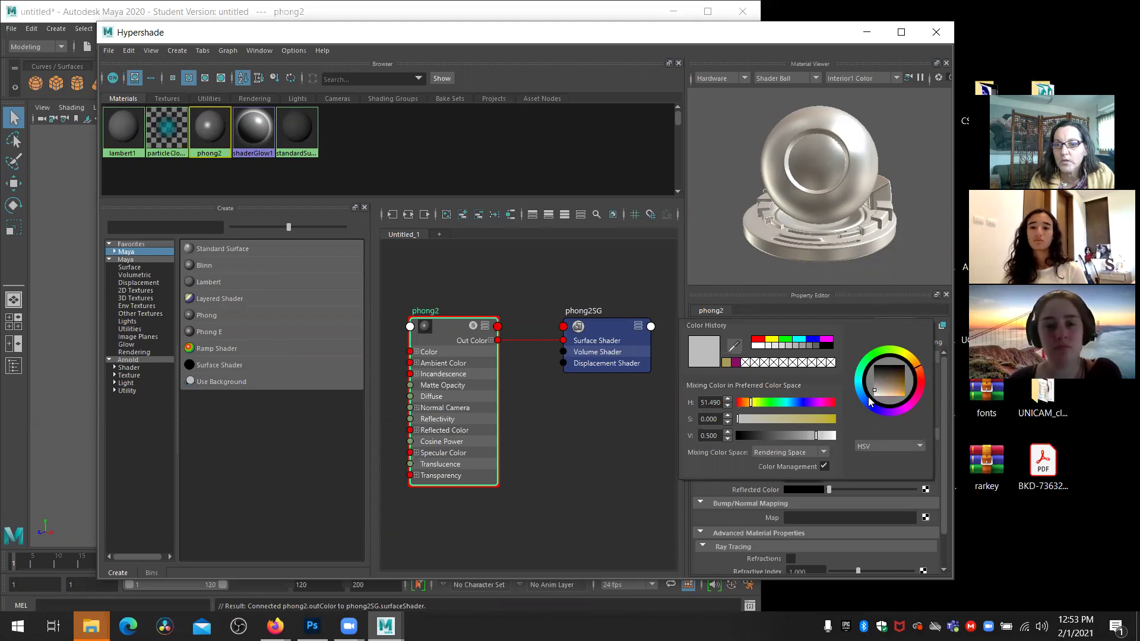
{"action": "left_click_drag", "start_coordinate": [873, 392], "coordinate": [906, 387]}
{"action": "left_click_drag", "start_coordinate": [790, 435], "coordinate": [836, 433]}
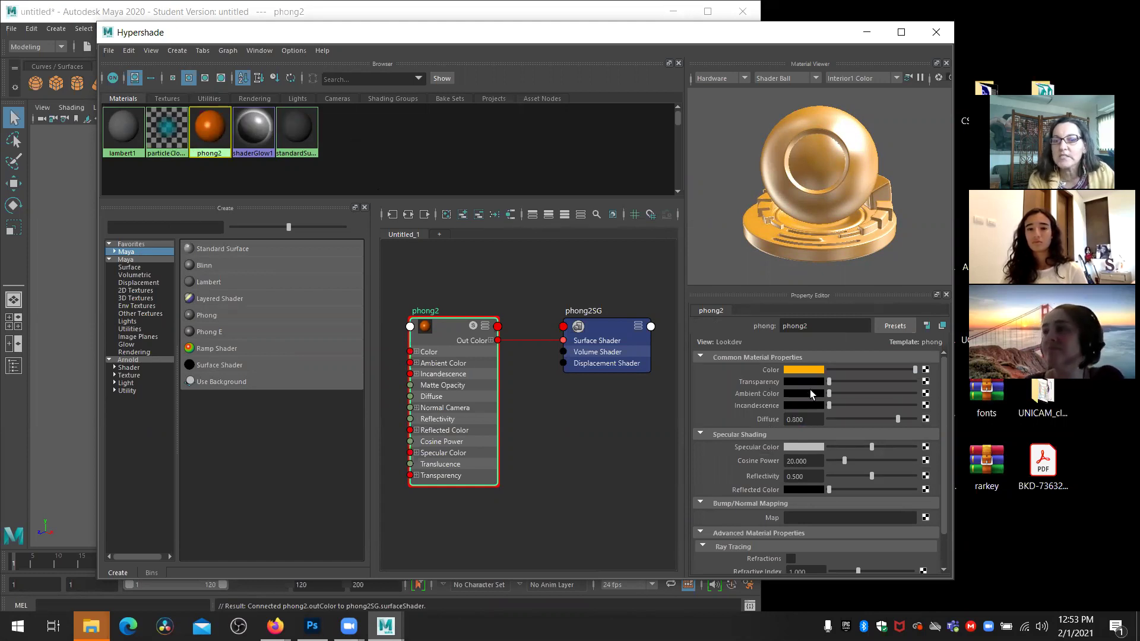
Set the Phong material's ambient color to a bright, saturated pink
{"action": "left_click_drag", "start_coordinate": [829, 382], "coordinate": [807, 390]}
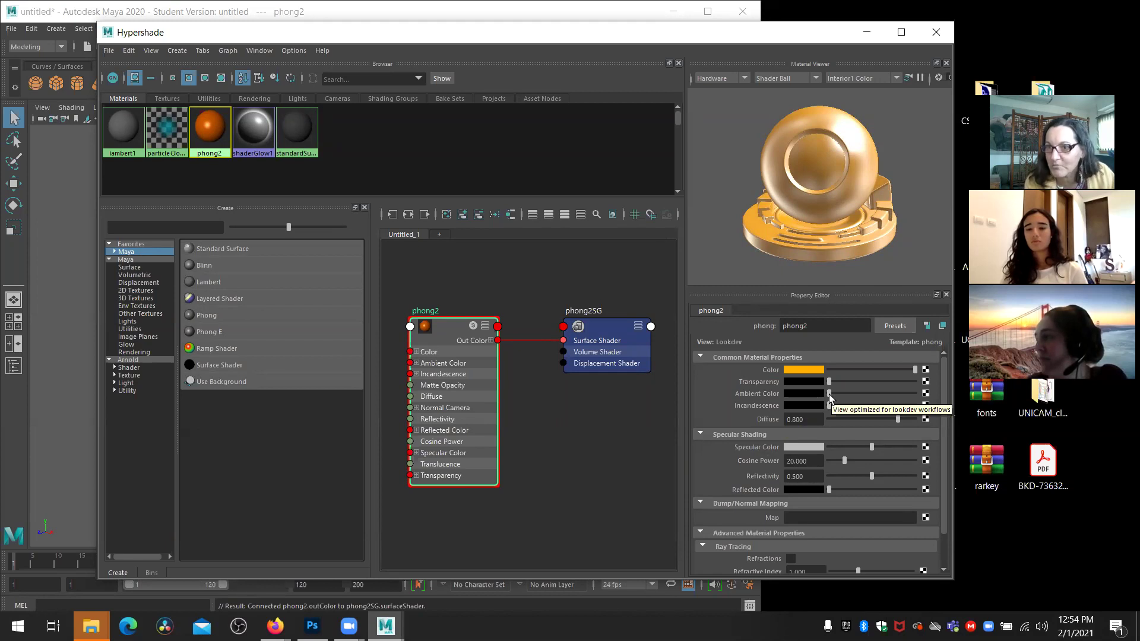
{"action": "left_click", "coordinate": [789, 393]}
{"action": "left_click_drag", "start_coordinate": [722, 459], "coordinate": [833, 465]}
{"action": "left_click", "coordinate": [903, 407]}
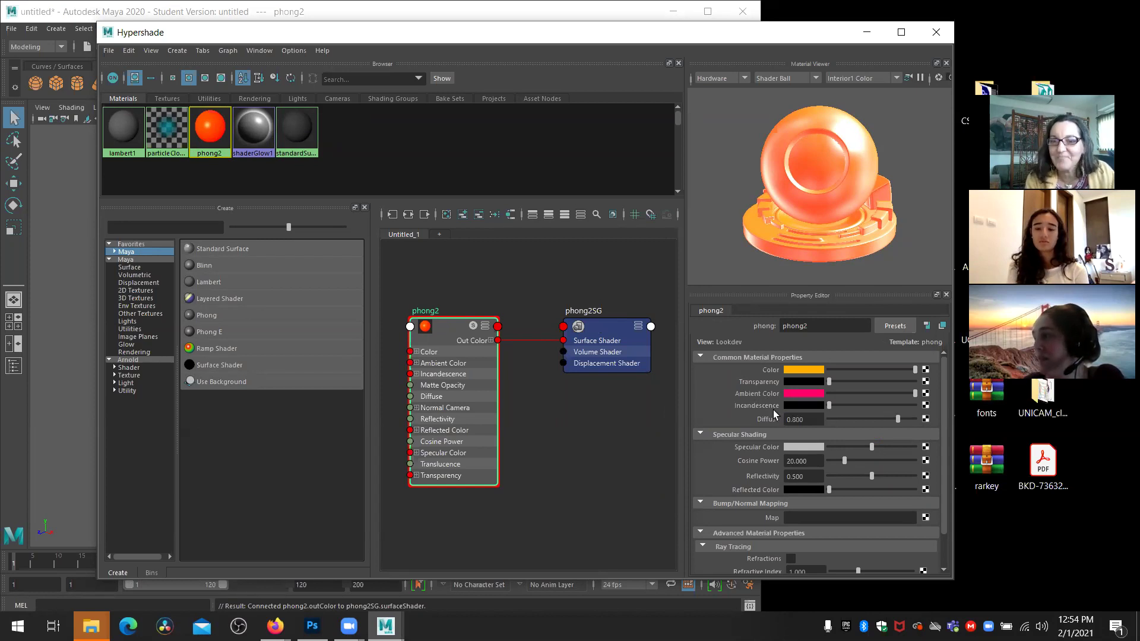
Try the material's incandescence and a diffuse of 1.000, and restore the diffuse to 0.8
{"action": "mouse_move", "coordinate": [829, 405]}
{"action": "left_mouse_down"}
{"action": "mouse_move", "coordinate": [898, 413]}
{"action": "mouse_move", "coordinate": [826, 408]}
{"action": "left_mouse_up"}
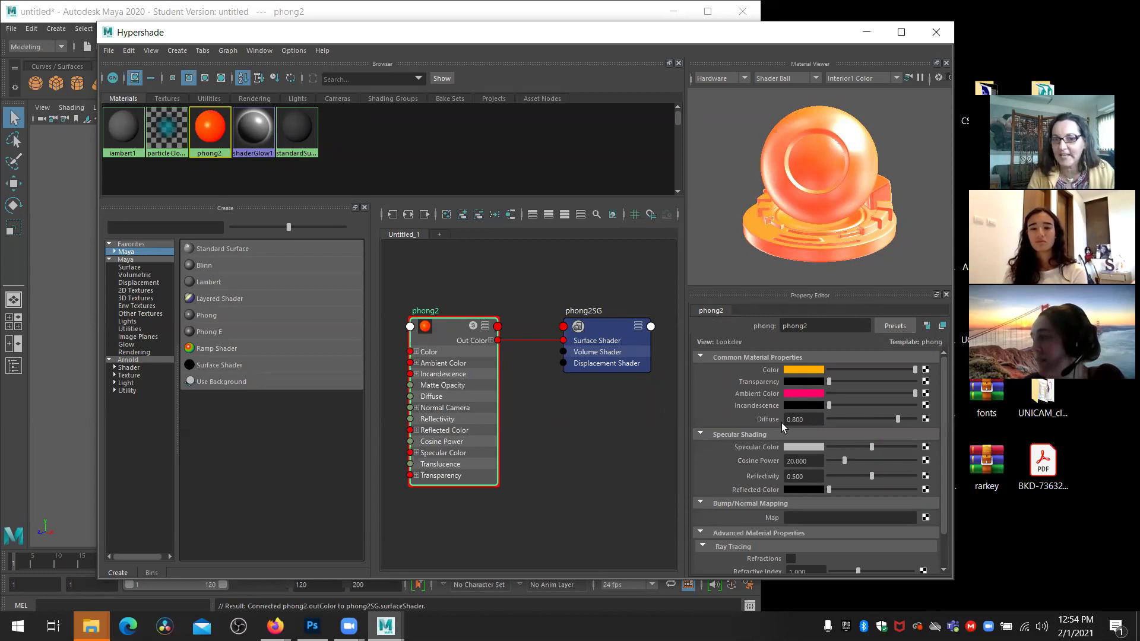
{"action": "left_click_drag", "start_coordinate": [897, 419], "coordinate": [958, 428]}
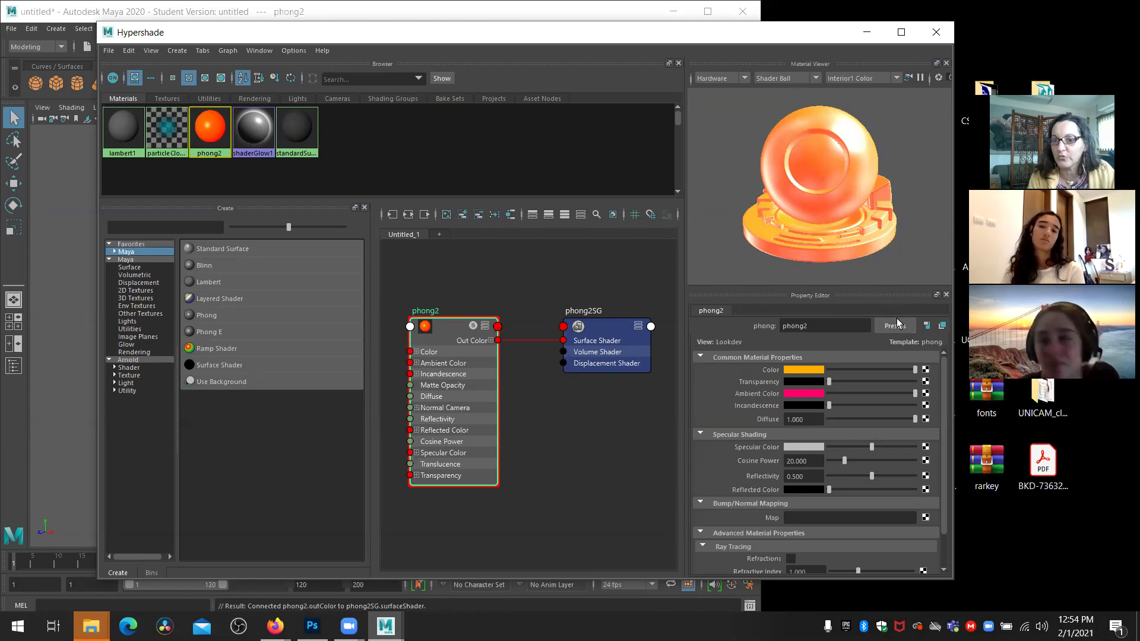
{"action": "left_click_drag", "start_coordinate": [916, 420], "coordinate": [899, 420]}
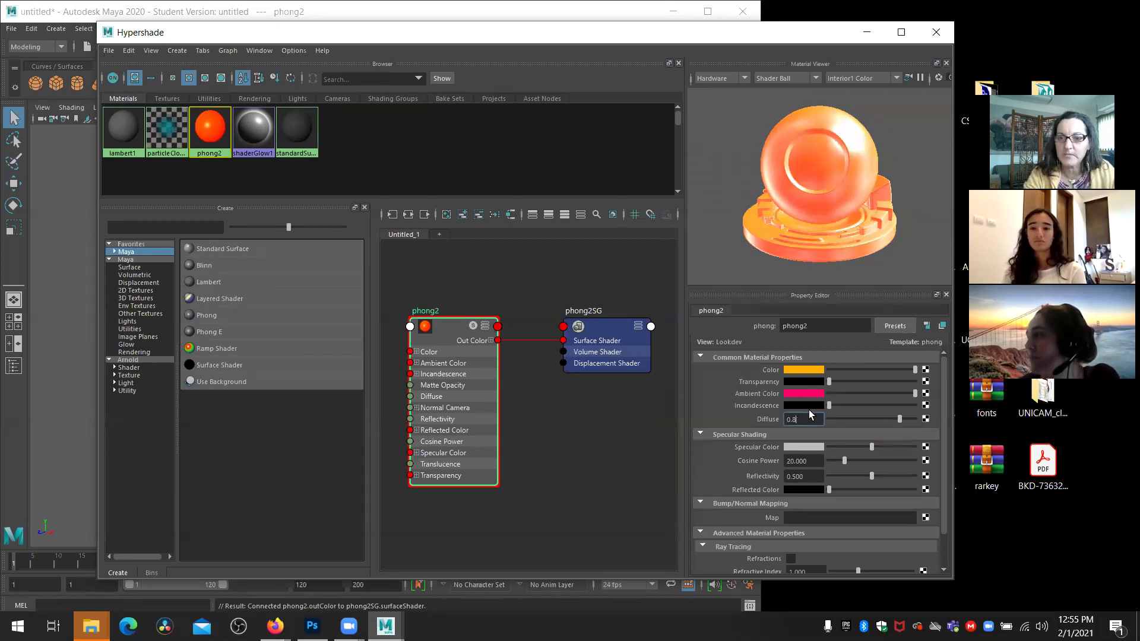
{"action": "key", "text": "Return"}
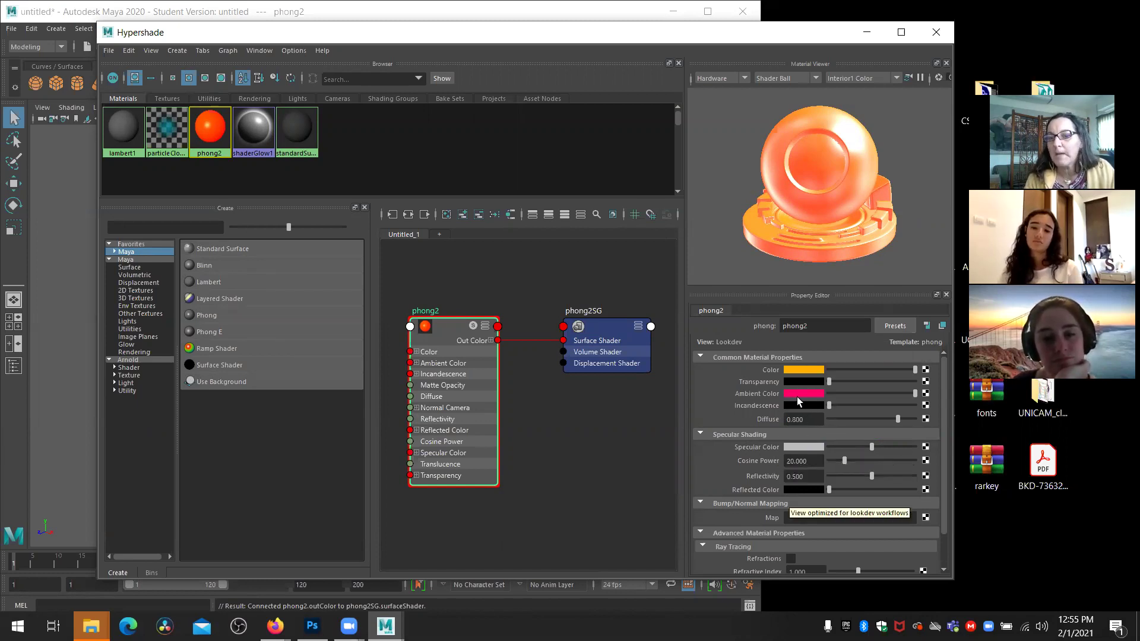
Examine the Phong material's specular, bump and ray tracing attributes, and the render nodes offered for its color and bump map
{"action": "left_click_drag", "start_coordinate": [943, 471], "coordinate": [945, 387]}
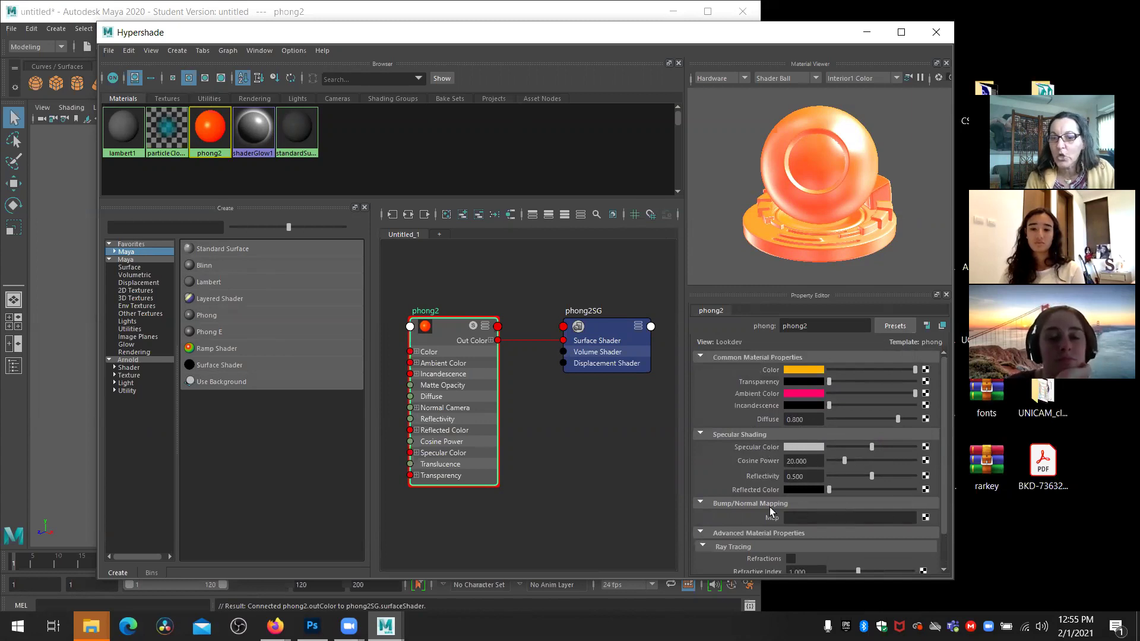
{"action": "left_click_drag", "start_coordinate": [943, 511], "coordinate": [943, 550]}
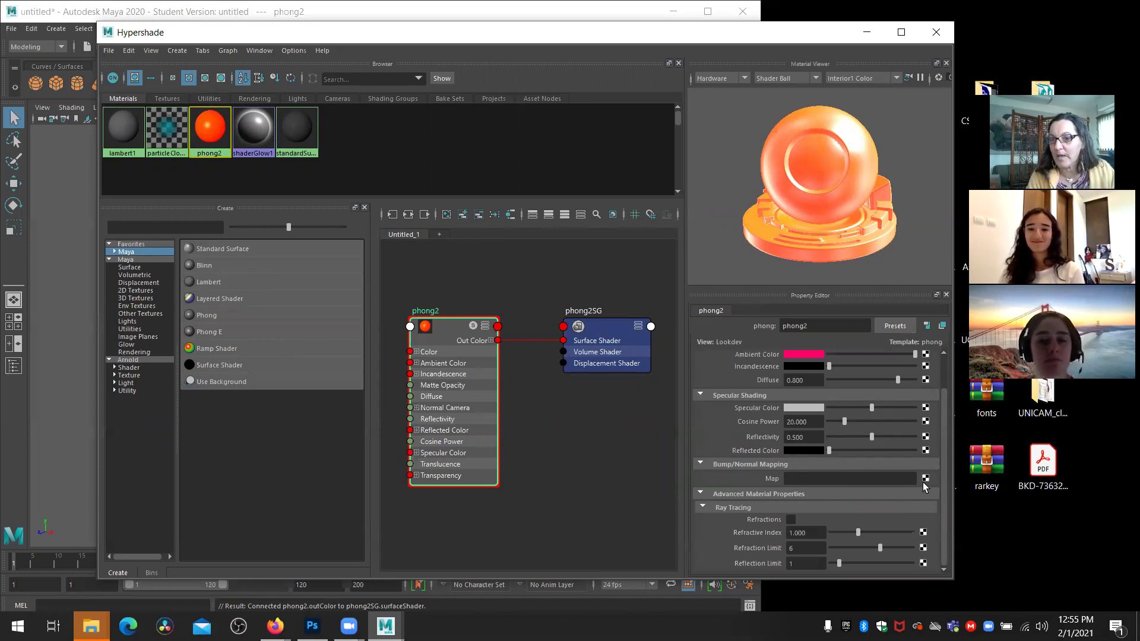
{"action": "left_click_drag", "start_coordinate": [943, 437], "coordinate": [944, 399]}
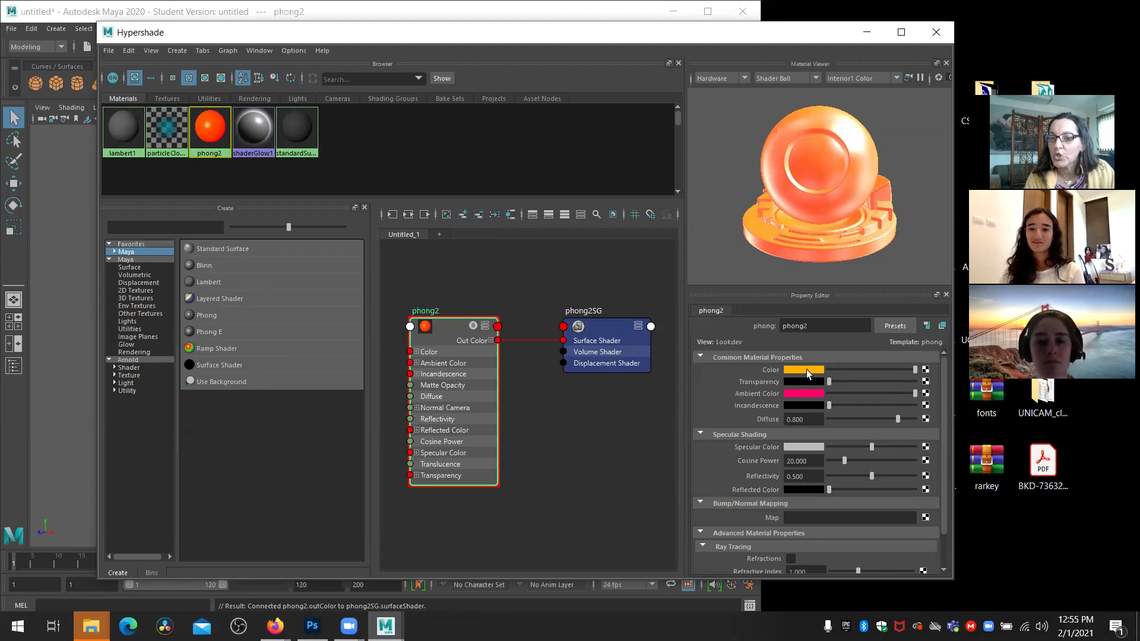
{"action": "left_click", "coordinate": [925, 369]}
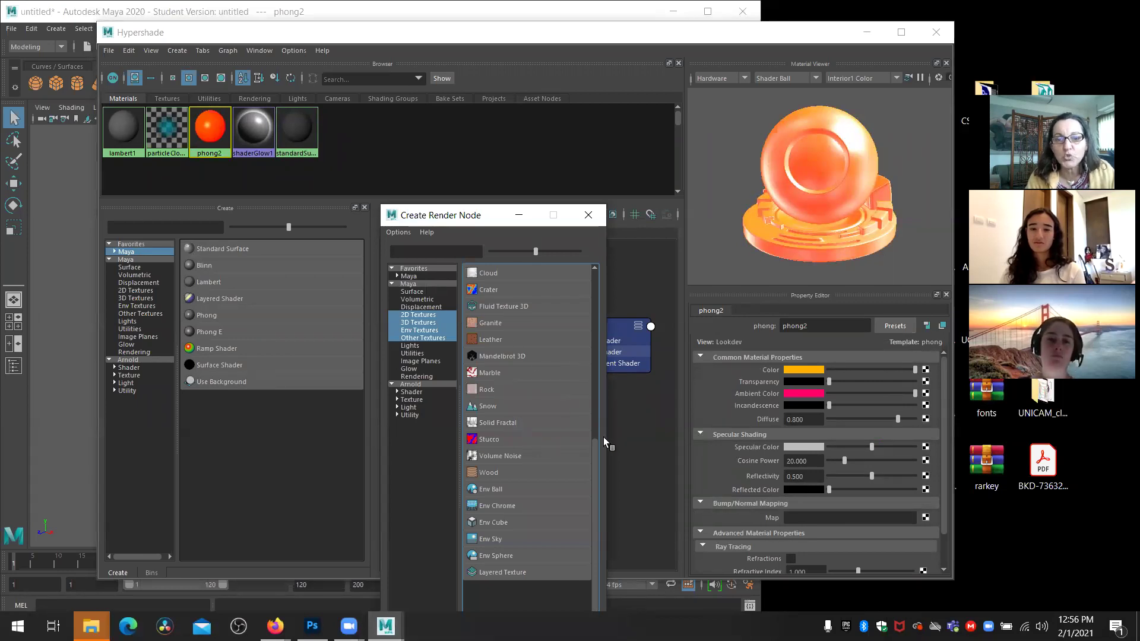
{"action": "left_click_drag", "start_coordinate": [594, 456], "coordinate": [604, 302]}
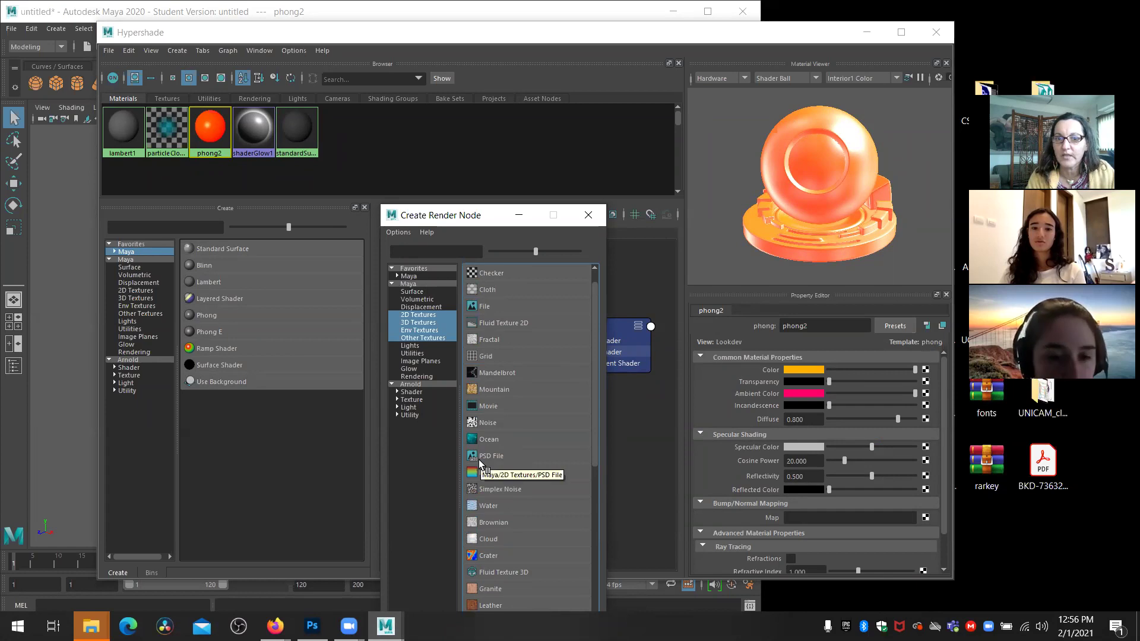
{"action": "left_click", "coordinate": [588, 215]}
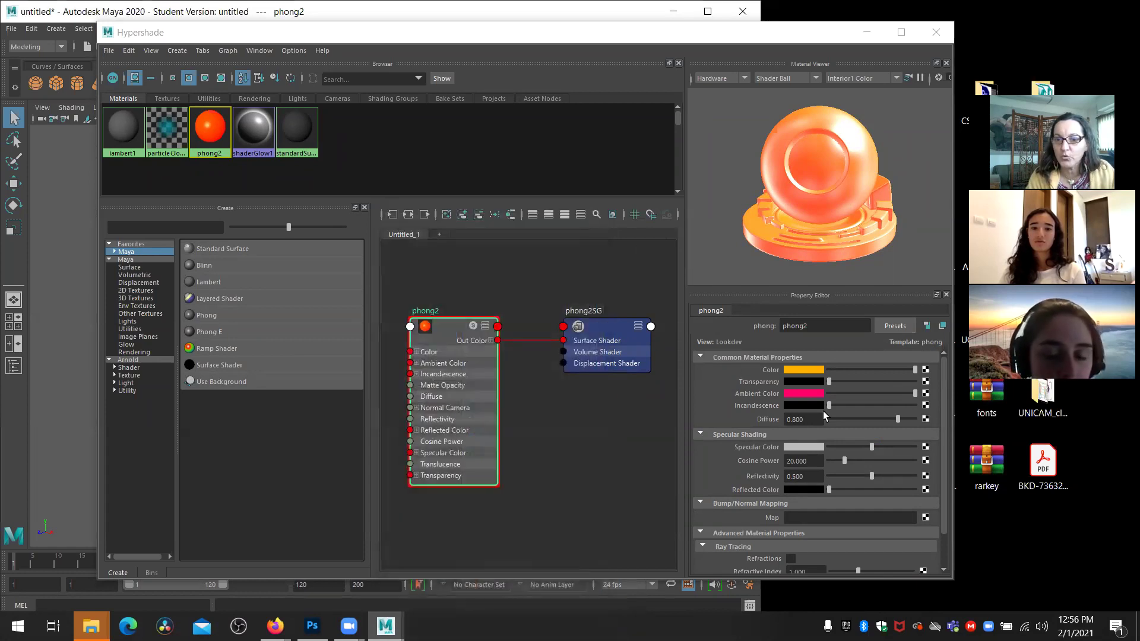
{"action": "scroll", "coordinate": [941, 510], "scroll_direction": "down", "scroll_amount": 2}
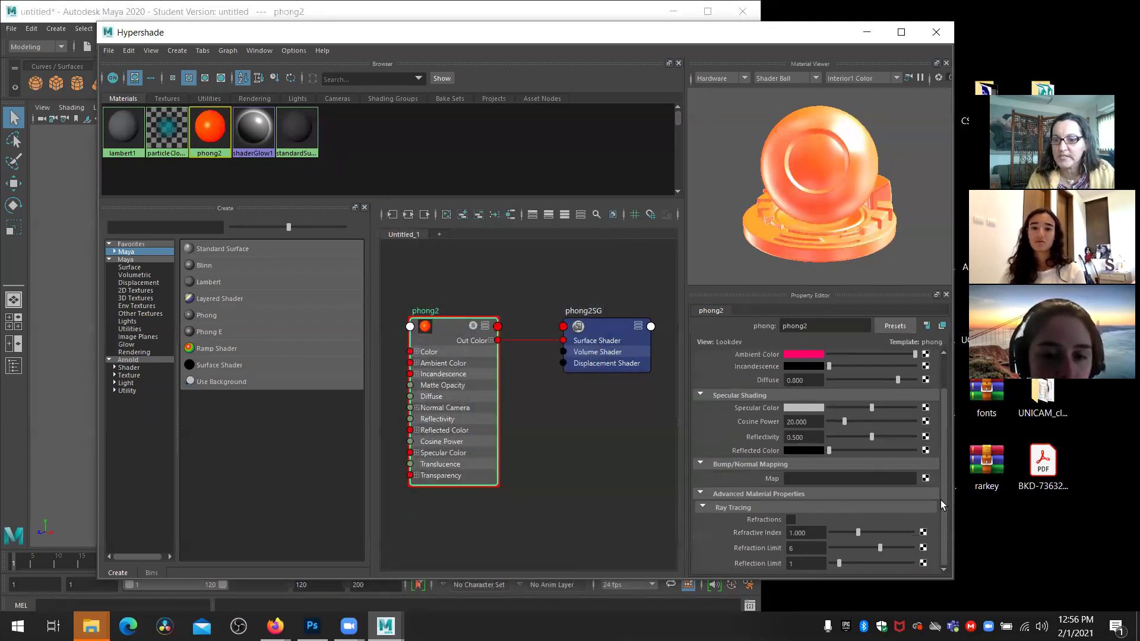
{"action": "left_click", "coordinate": [925, 477]}
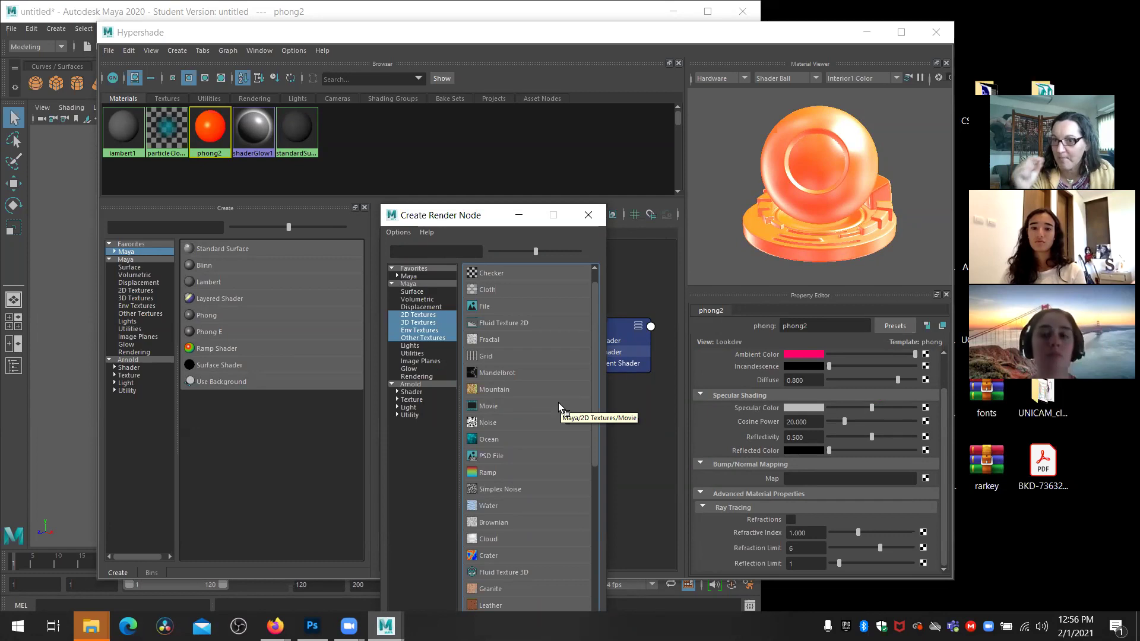
{"action": "left_click", "coordinate": [589, 214]}
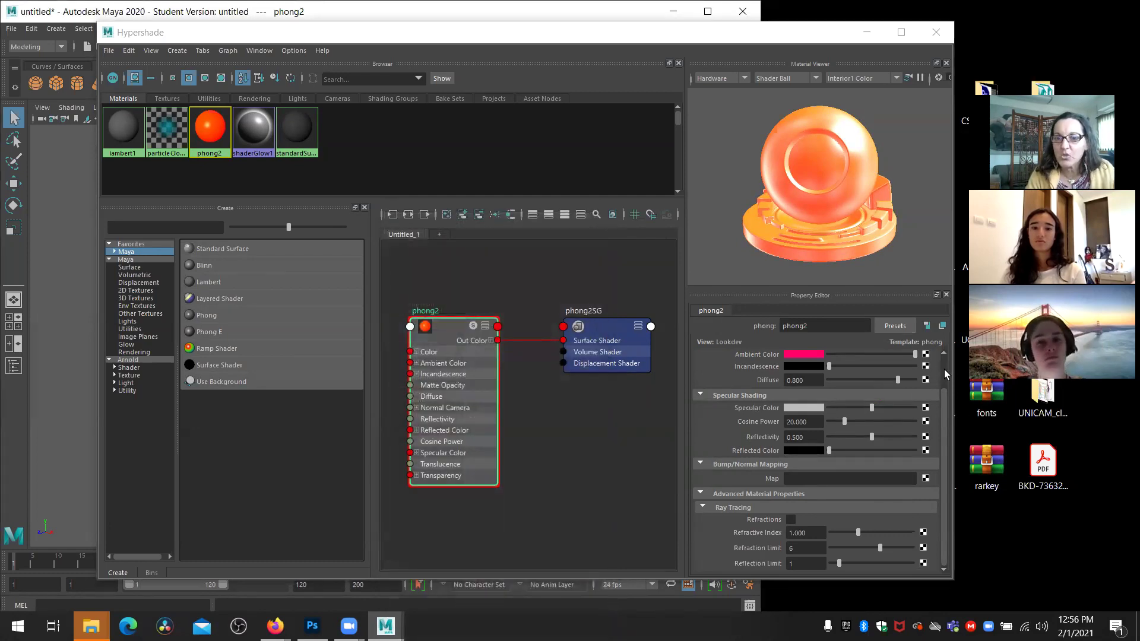
{"action": "scroll", "coordinate": [945, 434], "scroll_direction": "up", "scroll_amount": 2}
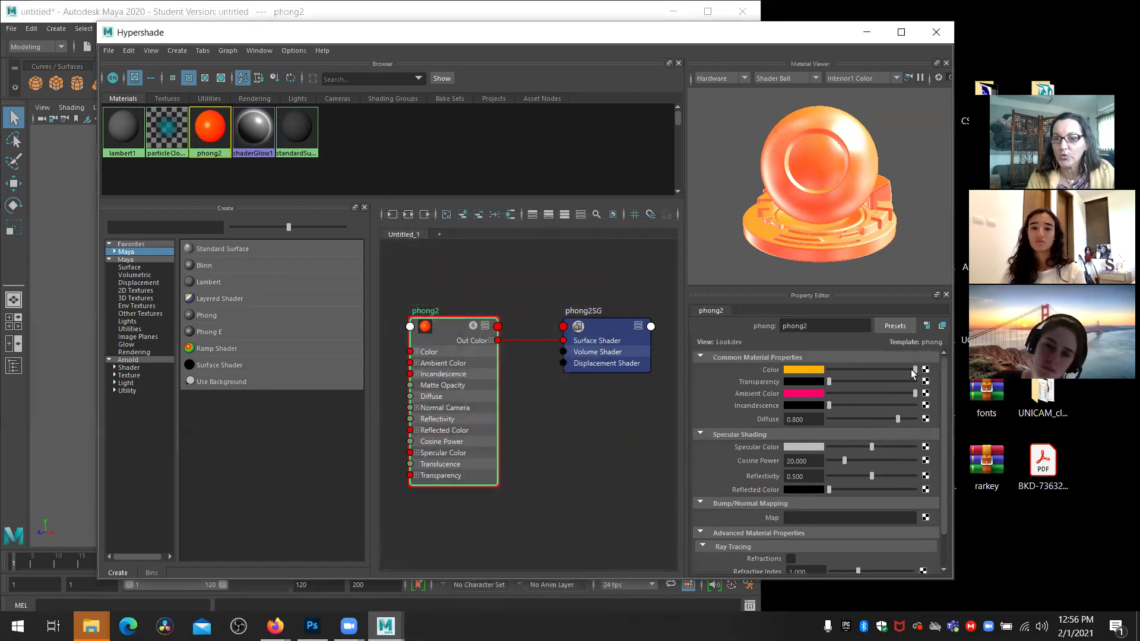
Browse the render nodes for the Phong material's color and map a Marble 3D texture to it
{"action": "left_click", "coordinate": [925, 370]}
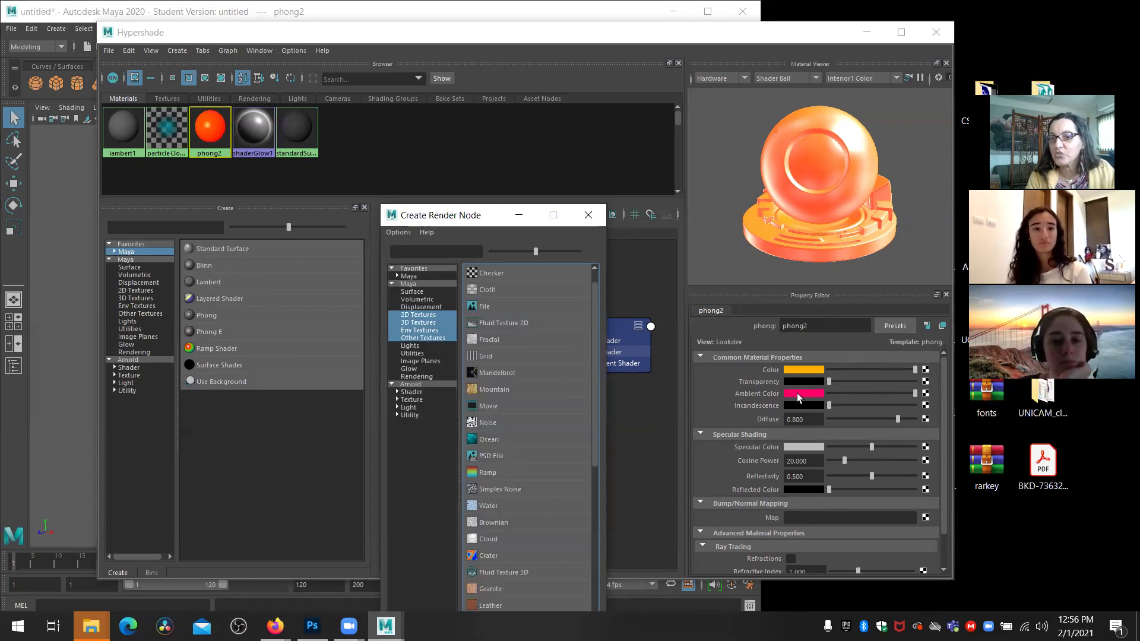
{"action": "left_click_drag", "start_coordinate": [802, 327], "coordinate": [781, 323]}
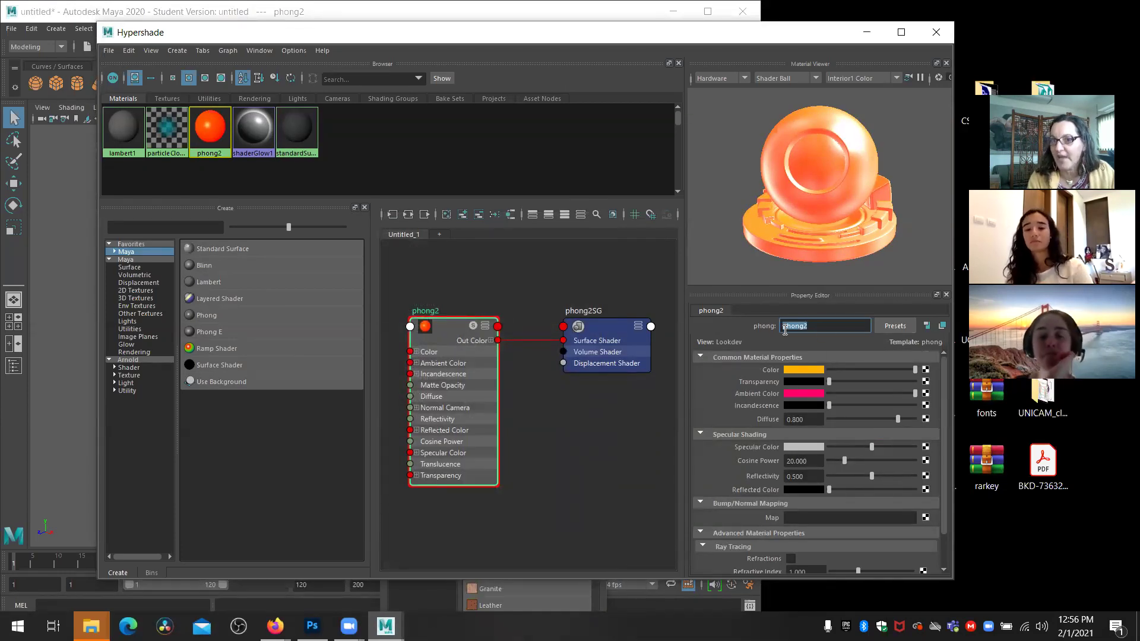
{"action": "left_click", "coordinate": [925, 370]}
{"action": "left_click_drag", "start_coordinate": [462, 211], "coordinate": [461, 208]}
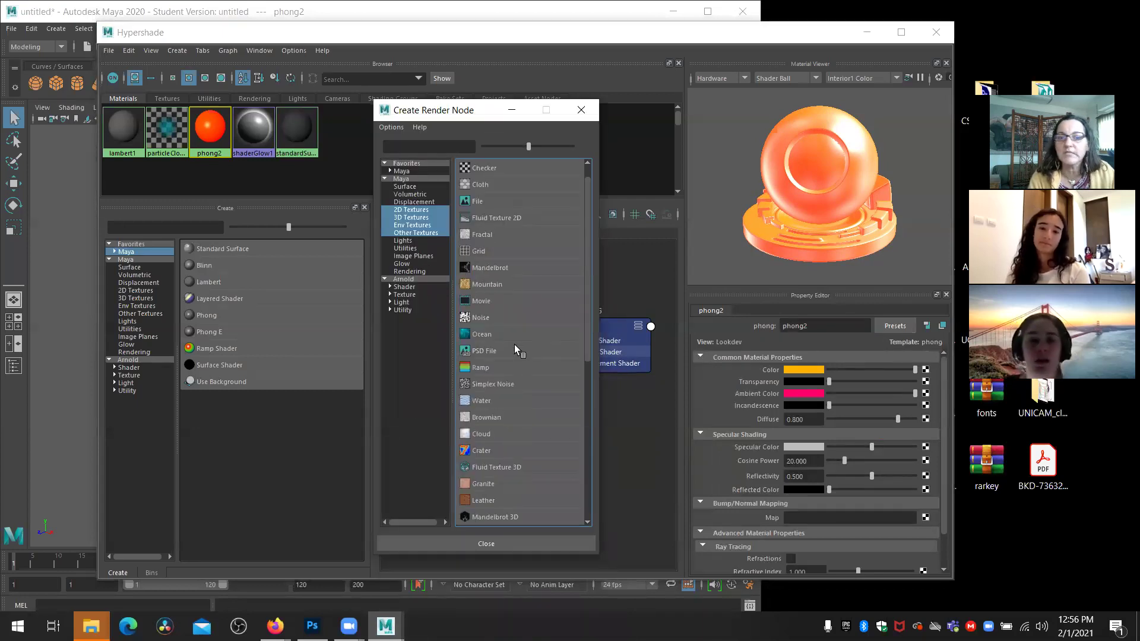
{"action": "left_click_drag", "start_coordinate": [588, 356], "coordinate": [594, 395]}
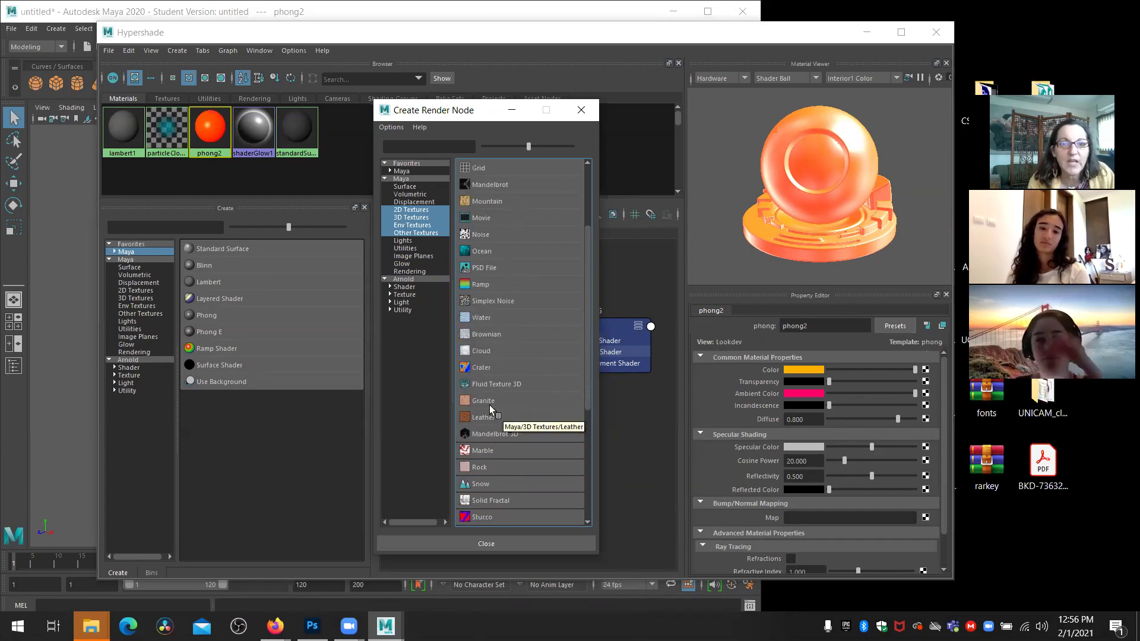
{"action": "left_click_drag", "start_coordinate": [588, 303], "coordinate": [571, 248]}
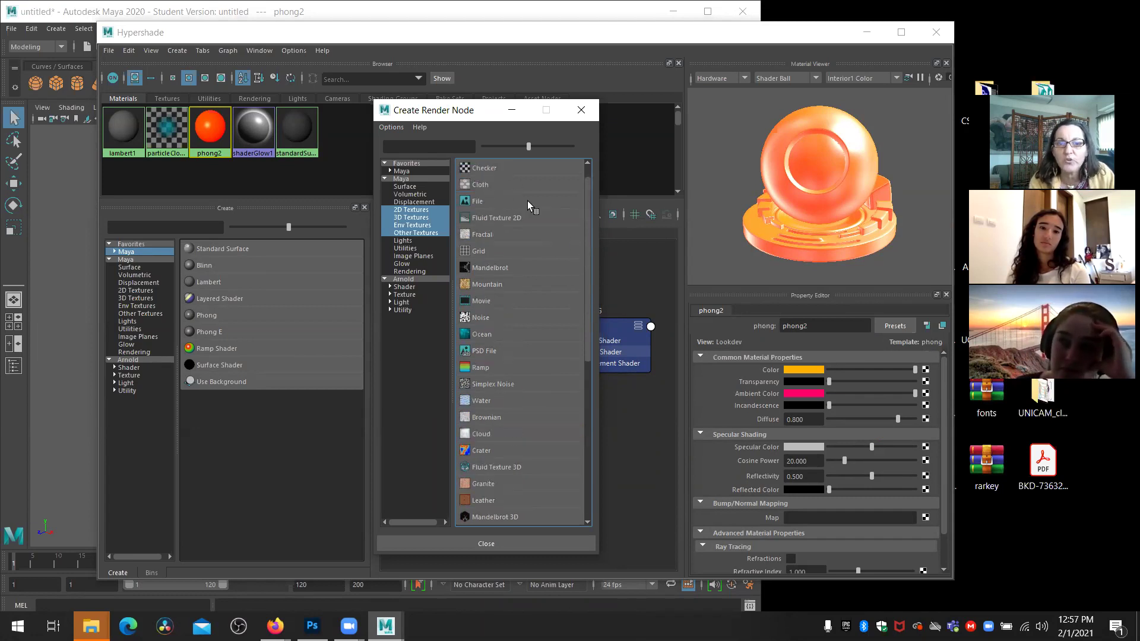
{"action": "left_click_drag", "start_coordinate": [587, 279], "coordinate": [582, 385]}
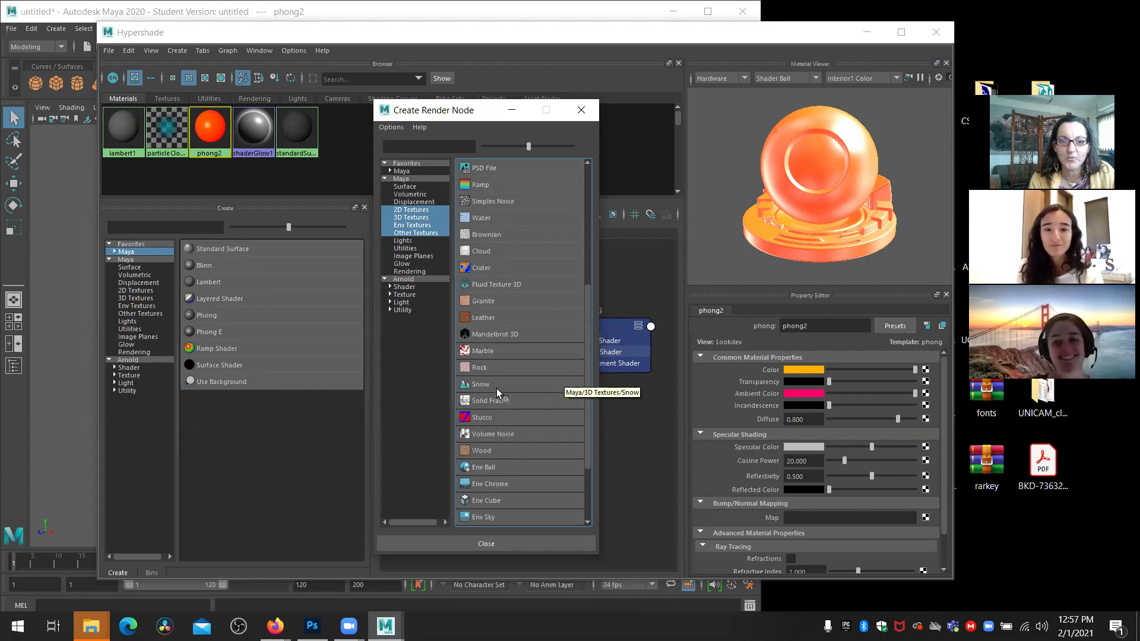
{"action": "left_click", "coordinate": [493, 351]}
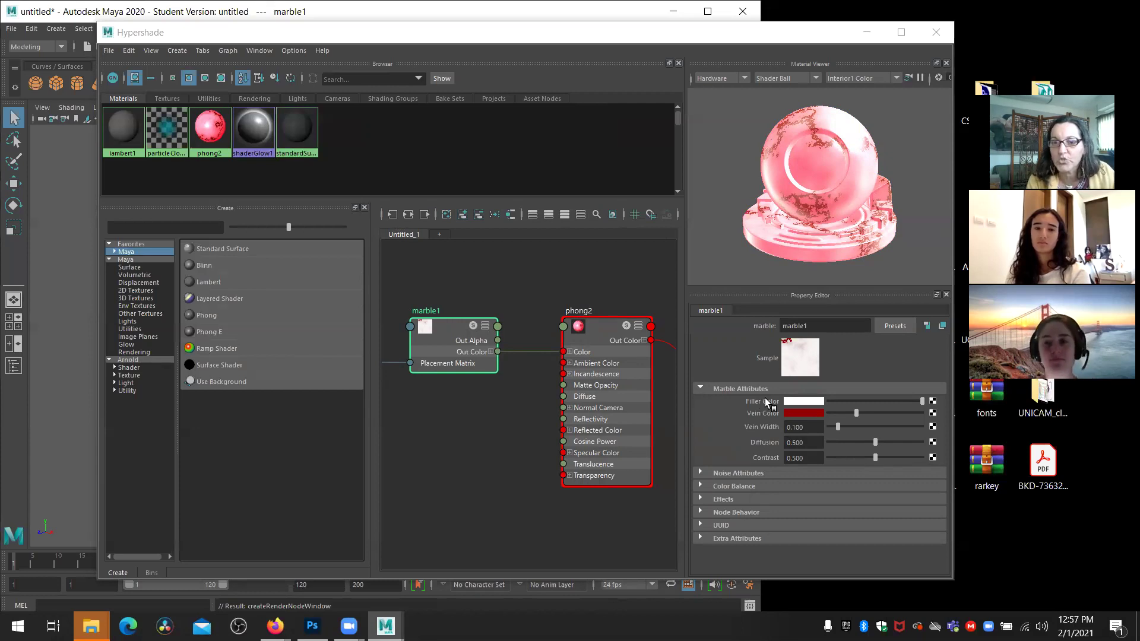
Set the marble texture's filler color to a muted greyish pink and its vein color to dark blue with hue 237.28
{"action": "left_click", "coordinate": [796, 400]}
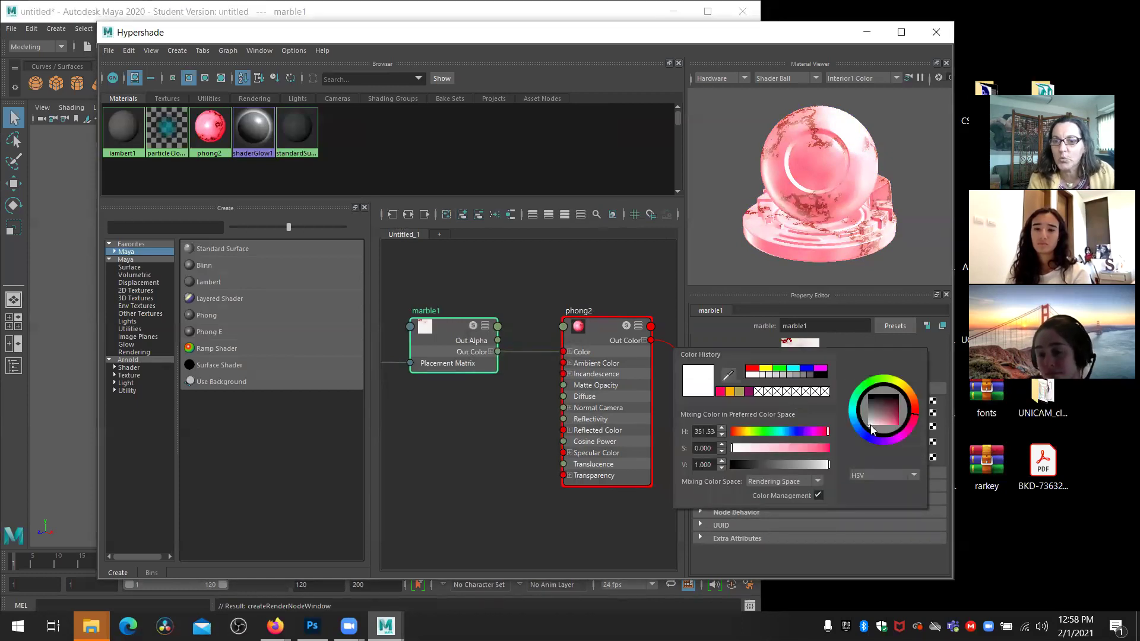
{"action": "left_click_drag", "start_coordinate": [870, 425], "coordinate": [884, 417]}
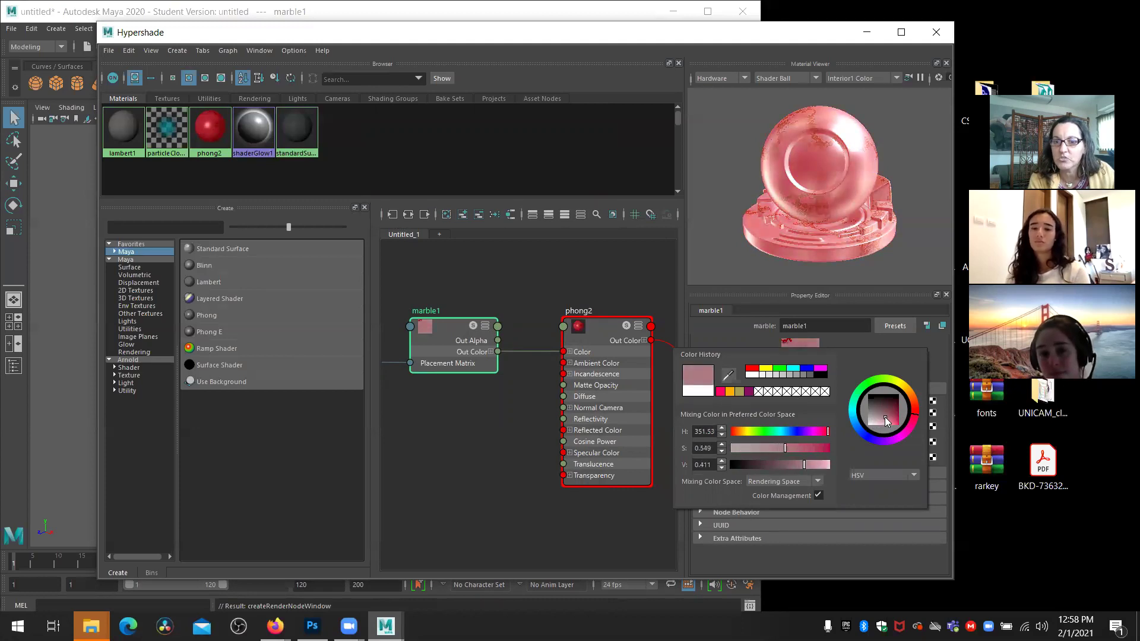
{"action": "left_click_drag", "start_coordinate": [883, 414], "coordinate": [883, 419]}
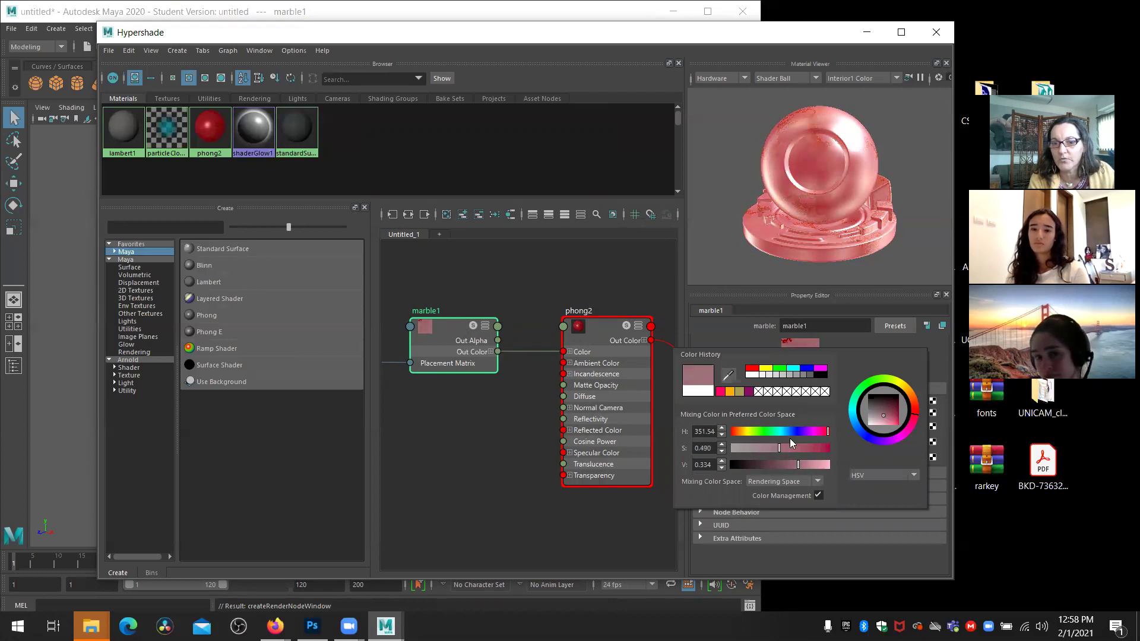
{"action": "mouse_move", "coordinate": [778, 447]}
{"action": "left_mouse_down"}
{"action": "mouse_move", "coordinate": [805, 444]}
{"action": "mouse_move", "coordinate": [746, 449]}
{"action": "mouse_move", "coordinate": [762, 448]}
{"action": "left_mouse_up"}
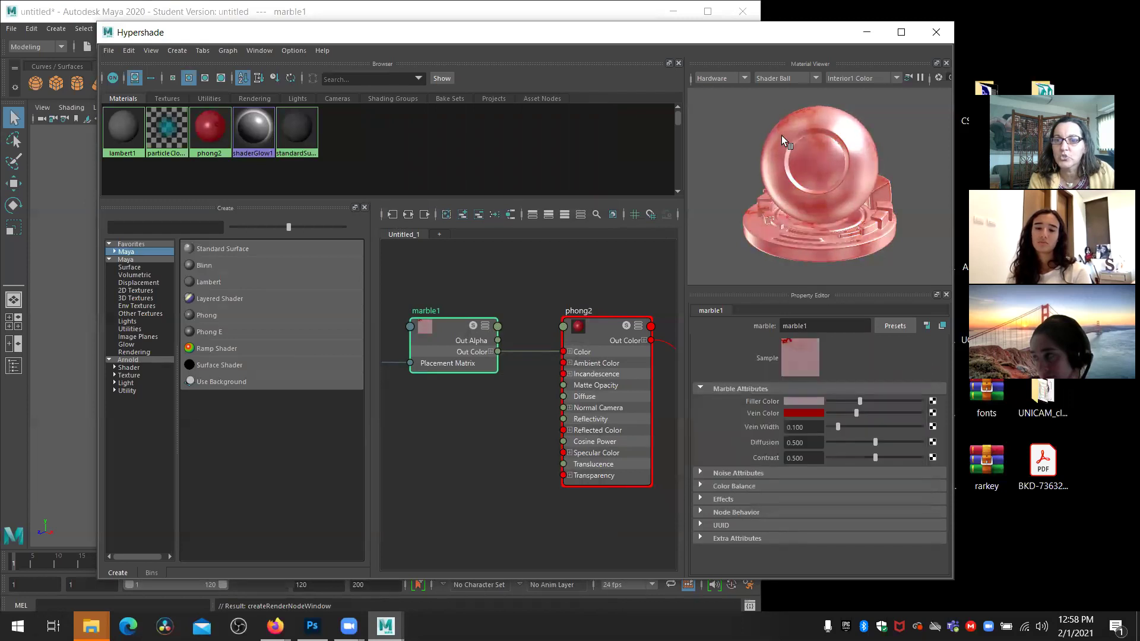
{"action": "left_click", "coordinate": [797, 412]}
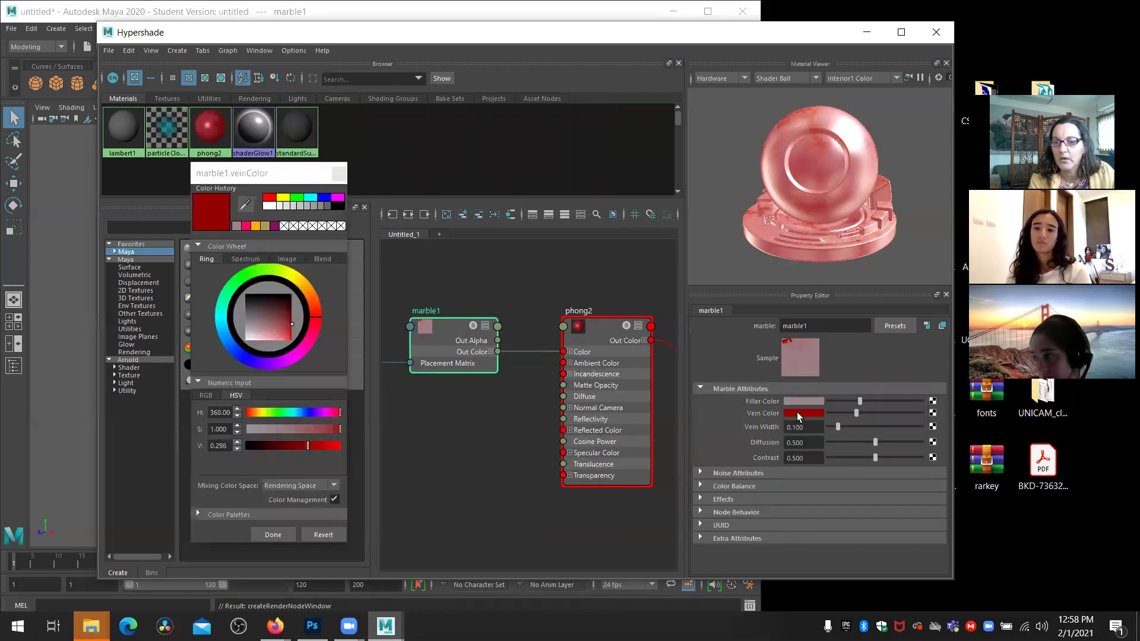
{"action": "left_click_drag", "start_coordinate": [302, 284], "coordinate": [240, 360]}
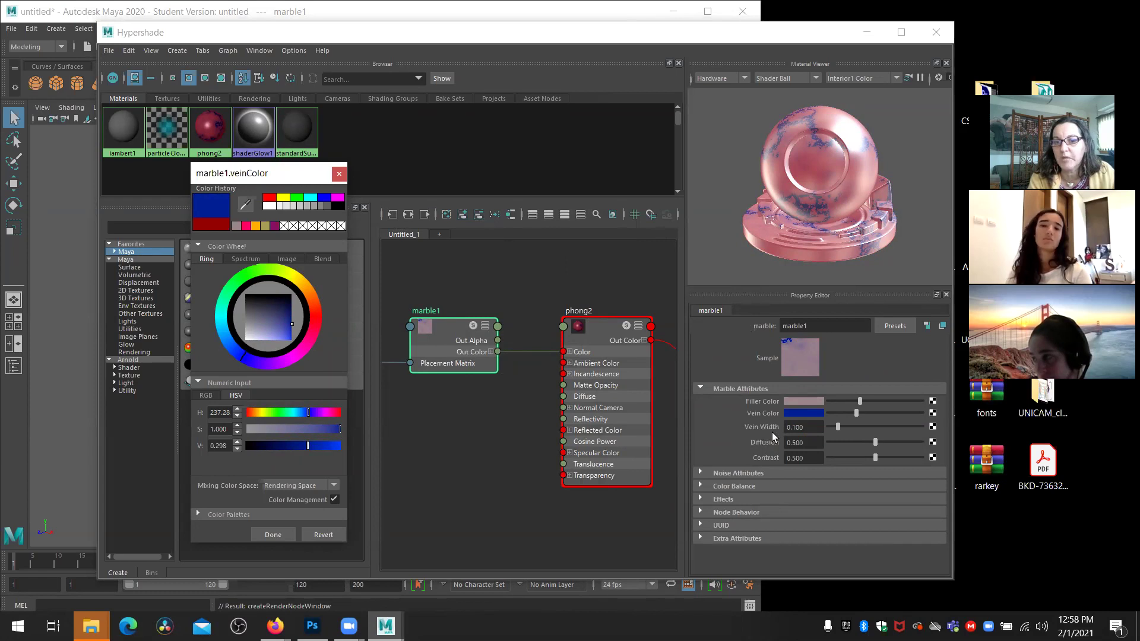
Set the marble's vein width to 0.484, diffusion to 0.665 and contrast to 0.161, and expand its noise attributes
{"action": "left_click_drag", "start_coordinate": [837, 427], "coordinate": [873, 422]}
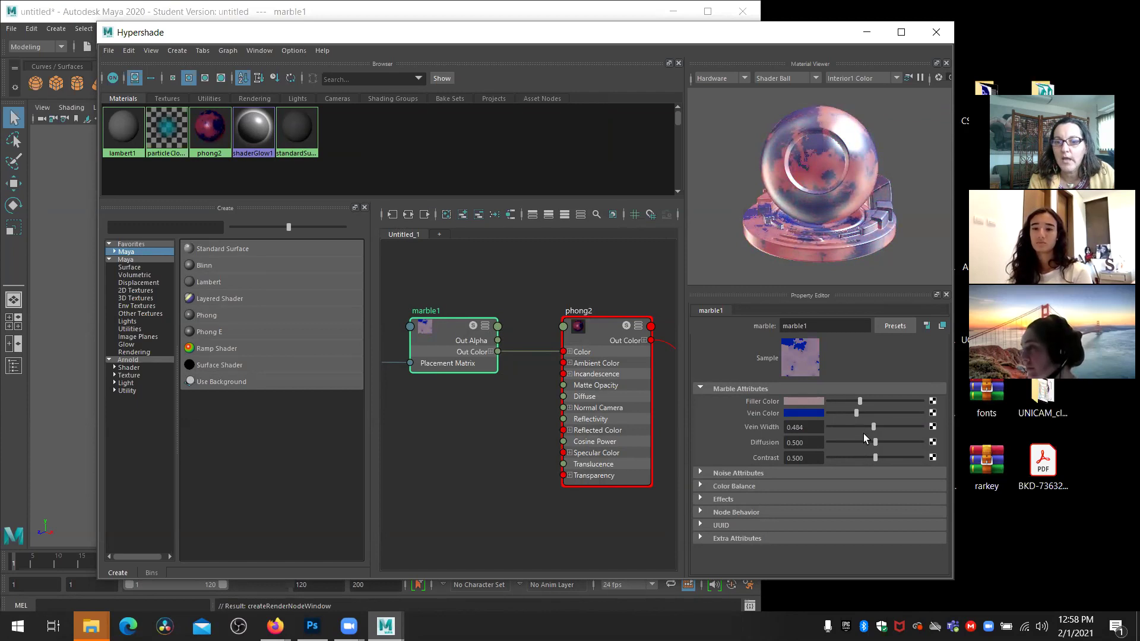
{"action": "left_click_drag", "start_coordinate": [874, 441], "coordinate": [846, 456]}
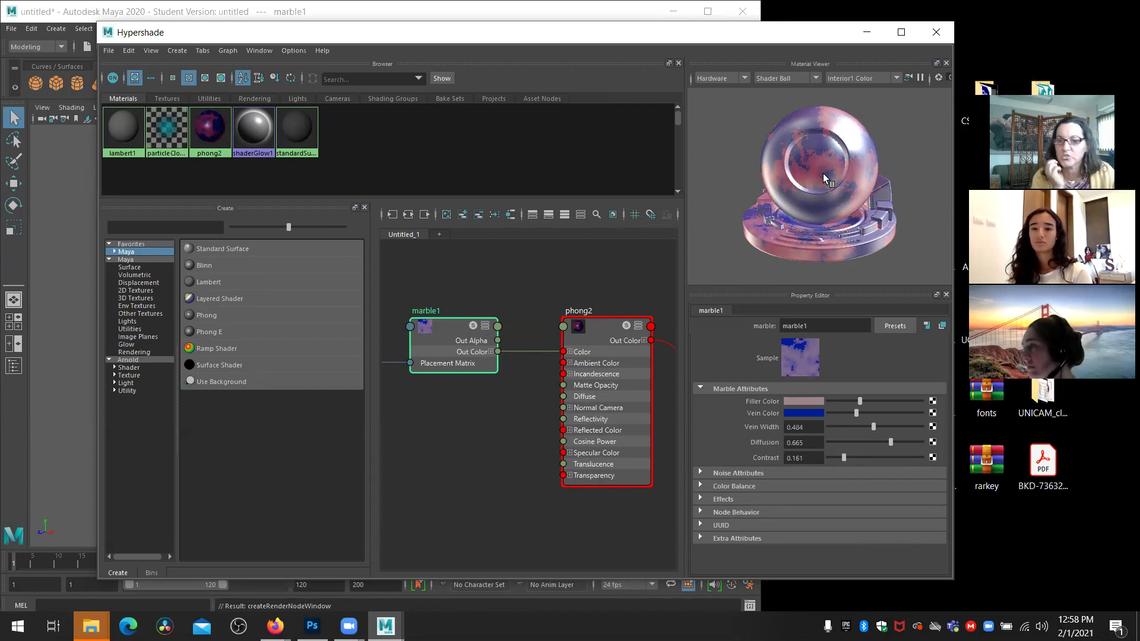
{"action": "left_click", "coordinate": [700, 471]}
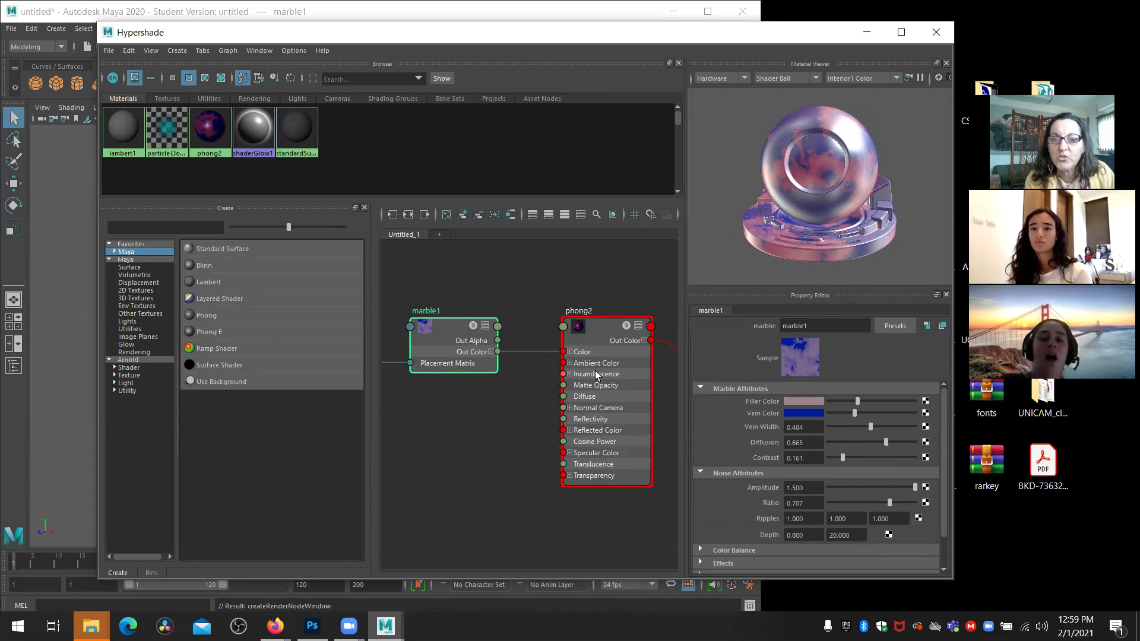
Inspect the phong2 node's color channels and move the overlapping phong2SG and place3dTexture2 nodes apart in the graph
{"action": "left_click", "coordinate": [570, 352]}
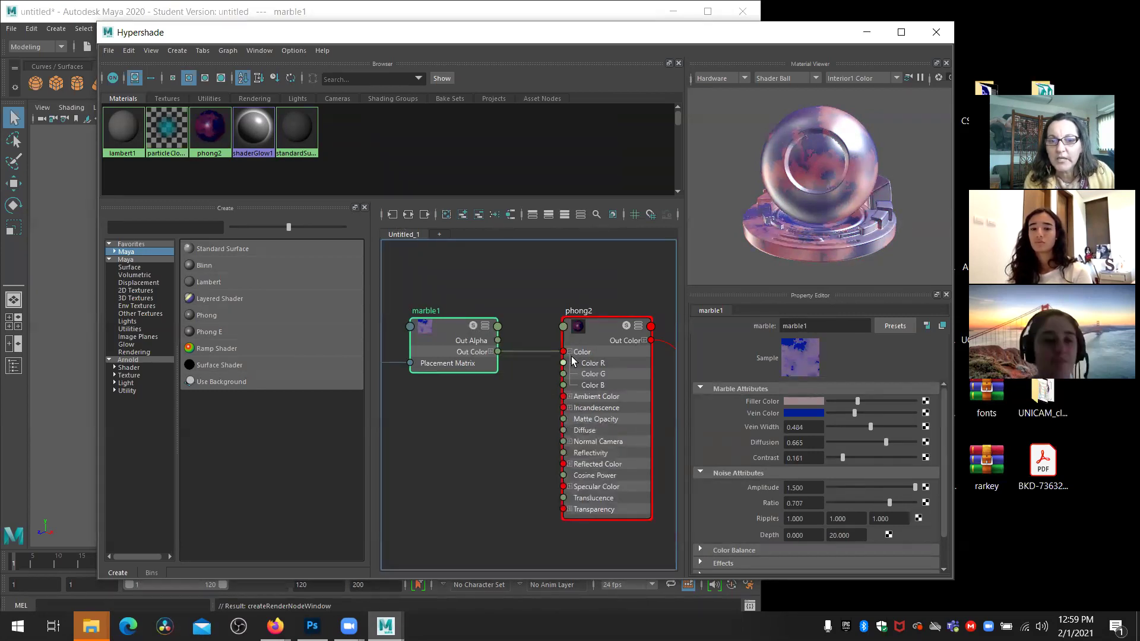
{"action": "left_click", "coordinate": [569, 352]}
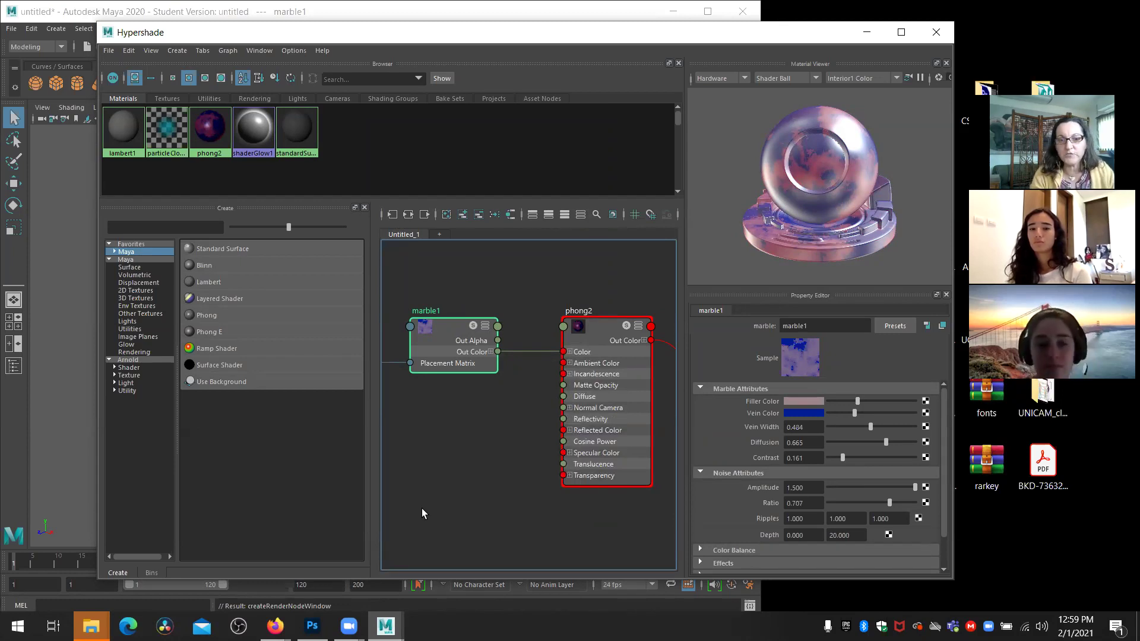
{"action": "scroll", "coordinate": [455, 468], "scroll_direction": "down", "scroll_amount": 5}
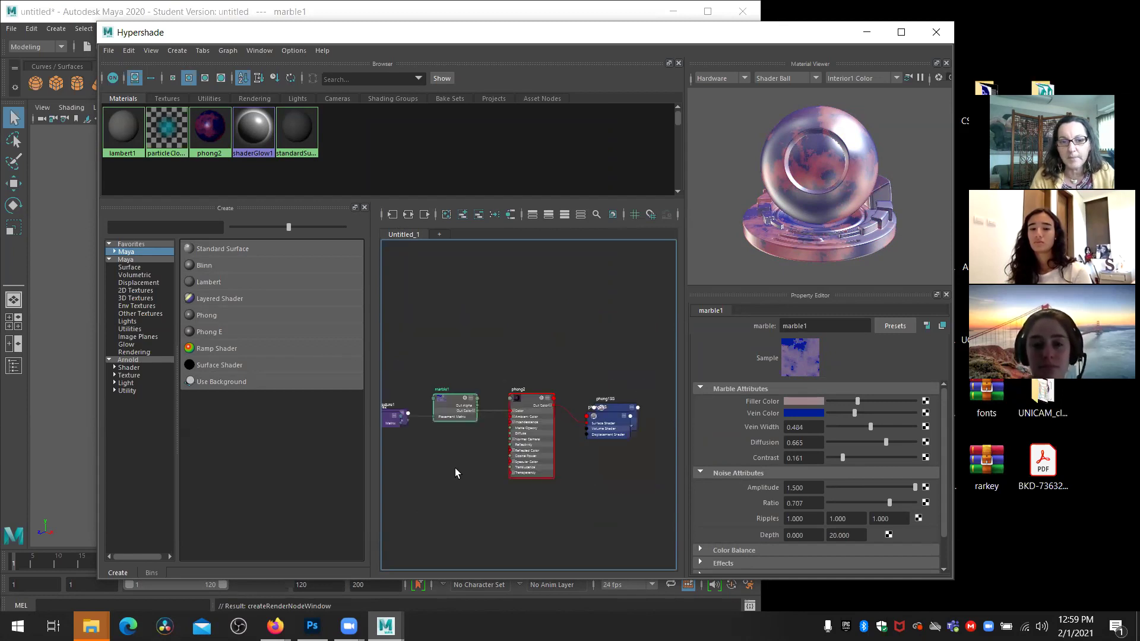
{"action": "left_click_drag", "start_coordinate": [615, 428], "coordinate": [609, 466]}
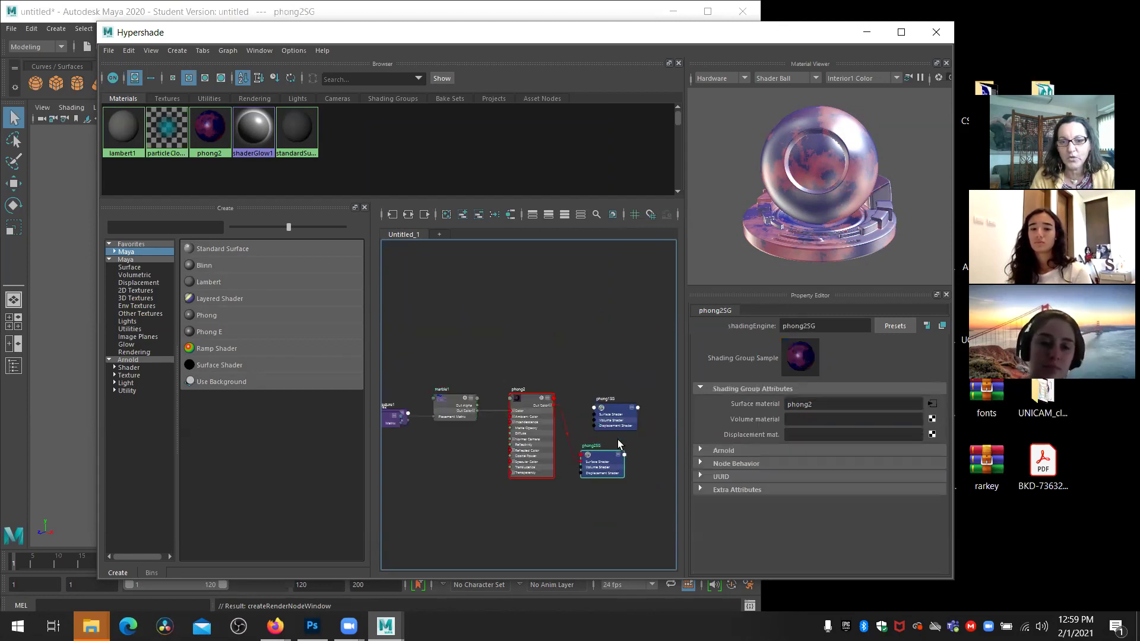
{"action": "left_click_drag", "start_coordinate": [390, 426], "coordinate": [429, 462]}
{"action": "scroll", "coordinate": [430, 462], "scroll_direction": "up", "scroll_amount": 3}
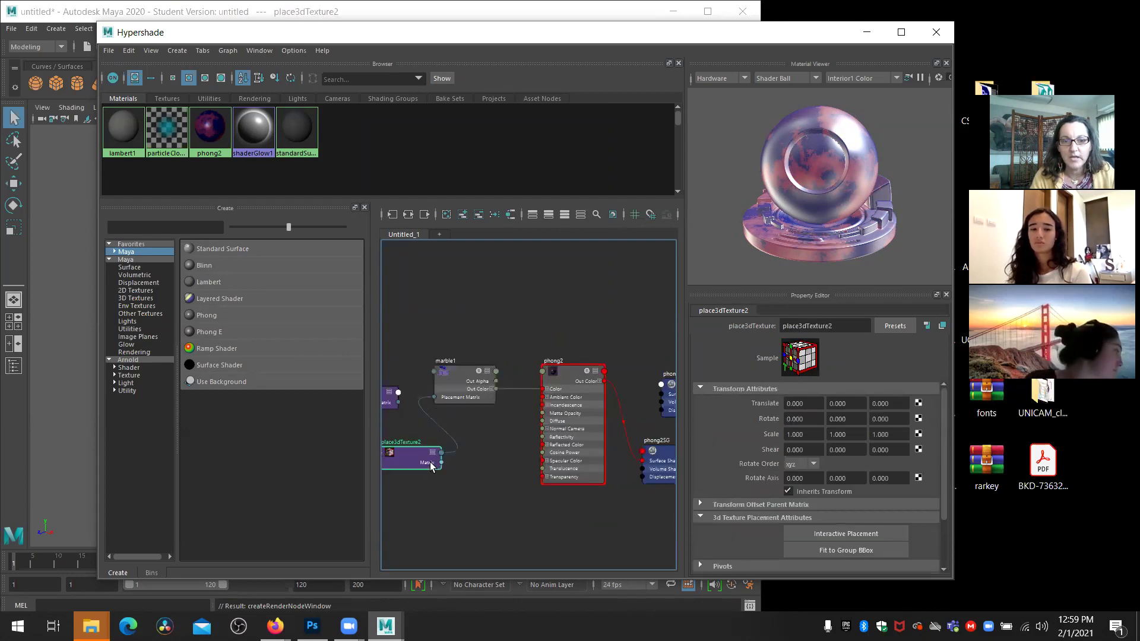
{"action": "scroll", "coordinate": [433, 466], "scroll_direction": "down", "scroll_amount": 3}
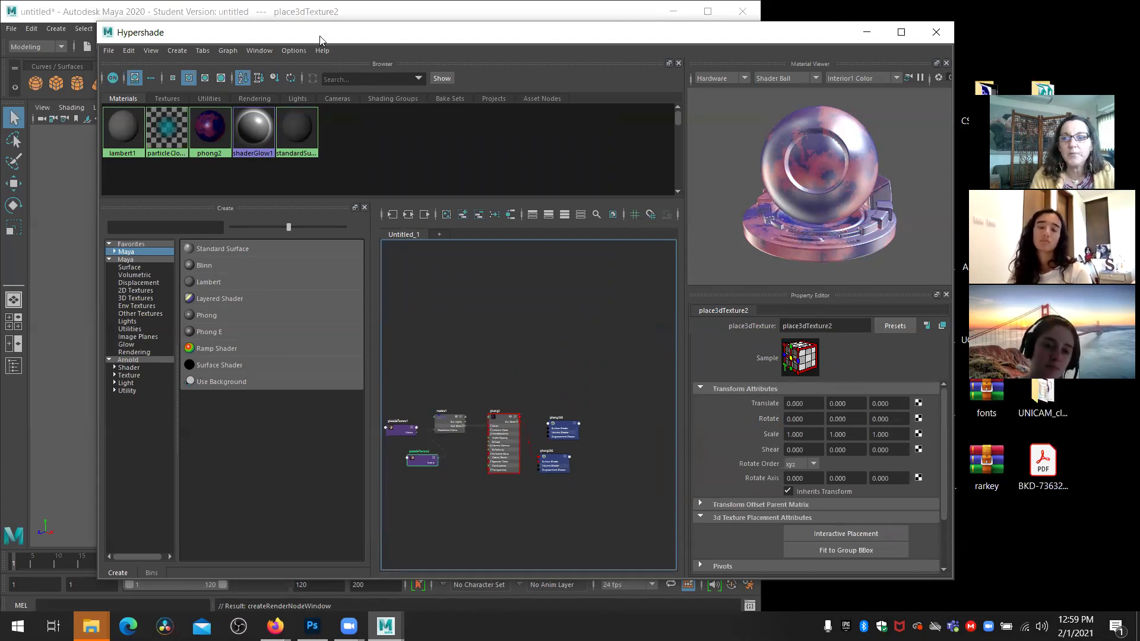
Move the Hypershade window aside and close the marble vein color editor behind it
{"action": "left_click_drag", "start_coordinate": [319, 39], "coordinate": [465, 326]}
{"action": "left_click", "coordinate": [389, 214]}
{"action": "left_click_drag", "start_coordinate": [296, 178], "coordinate": [276, 164]}
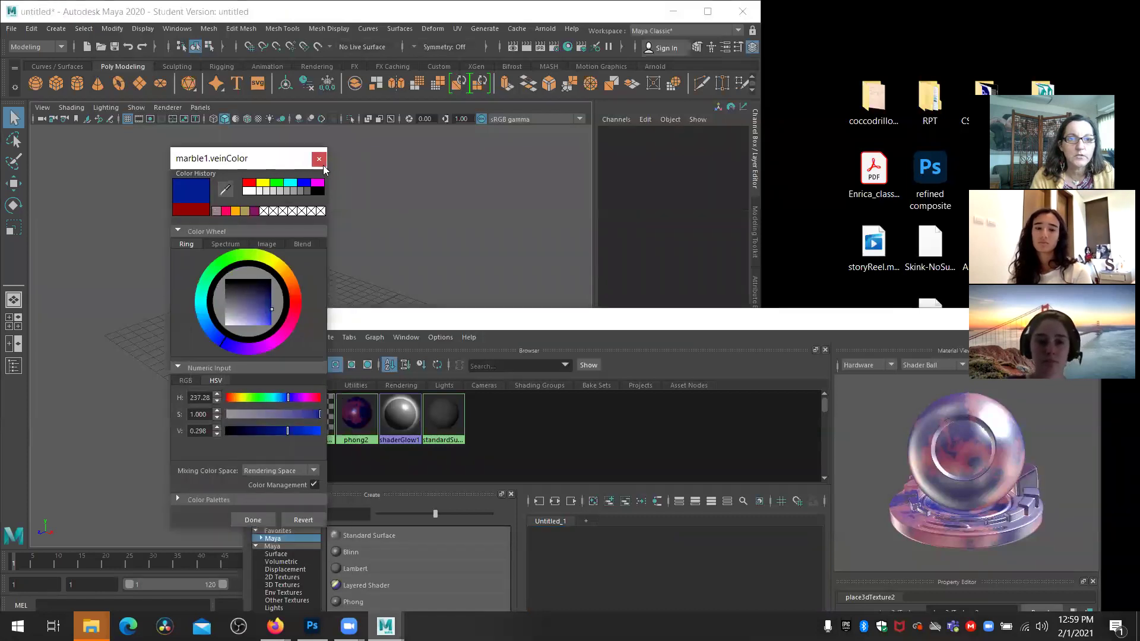
{"action": "left_click", "coordinate": [318, 159]}
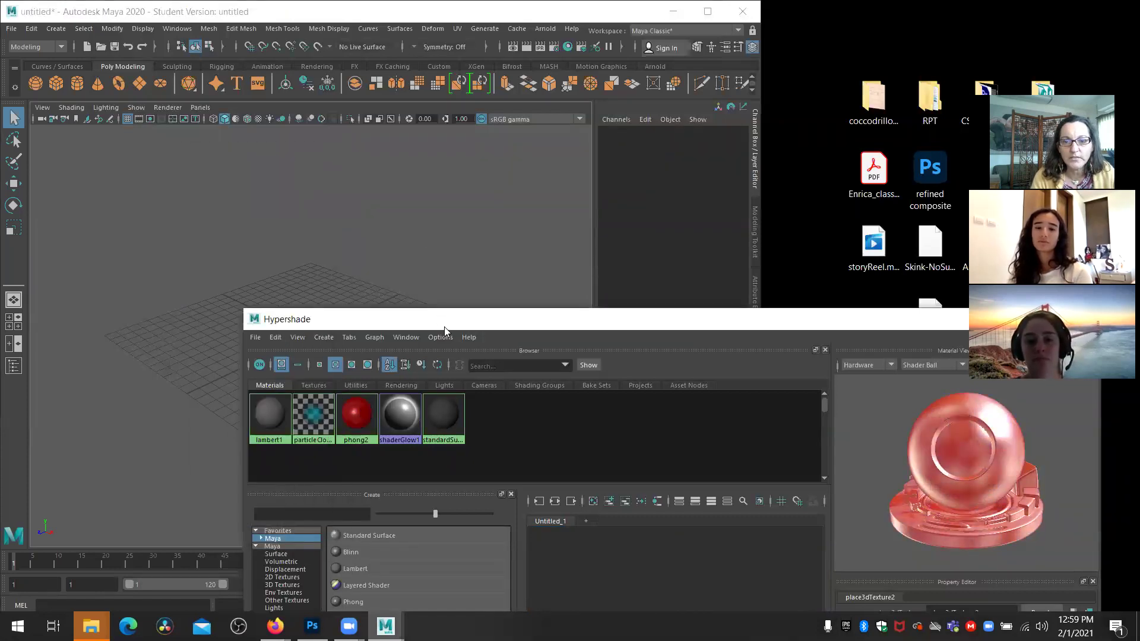
Reopen the marble texture mapped to phong2's color and set its vein color to dark blue again
{"action": "left_click_drag", "start_coordinate": [444, 327], "coordinate": [298, 108]}
{"action": "left_click", "coordinate": [210, 203]}
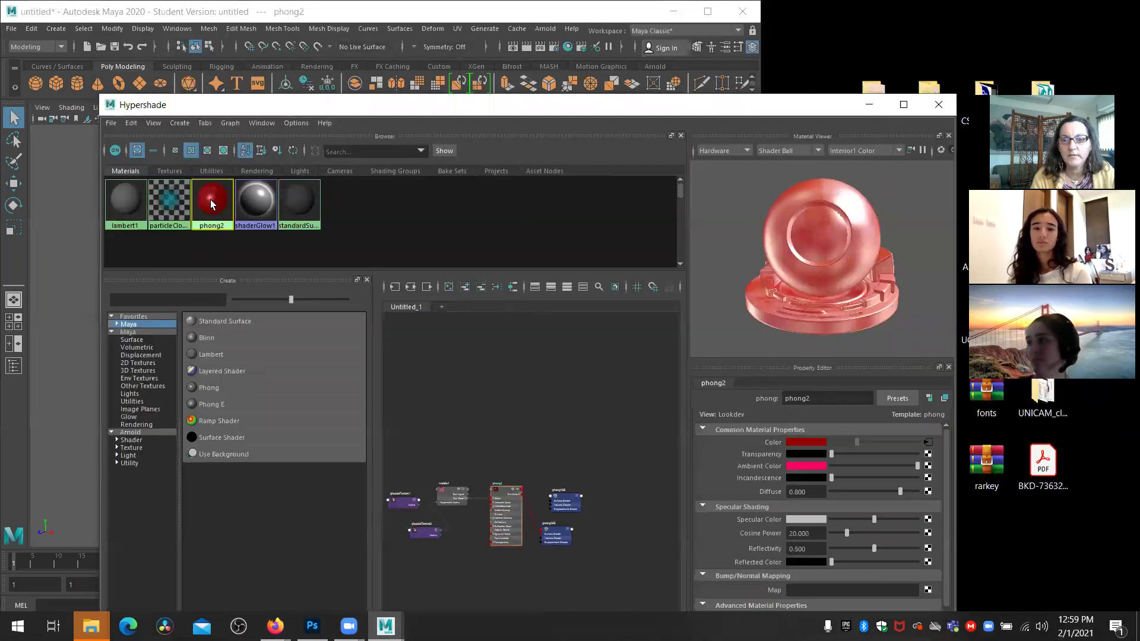
{"action": "left_click", "coordinate": [927, 444]}
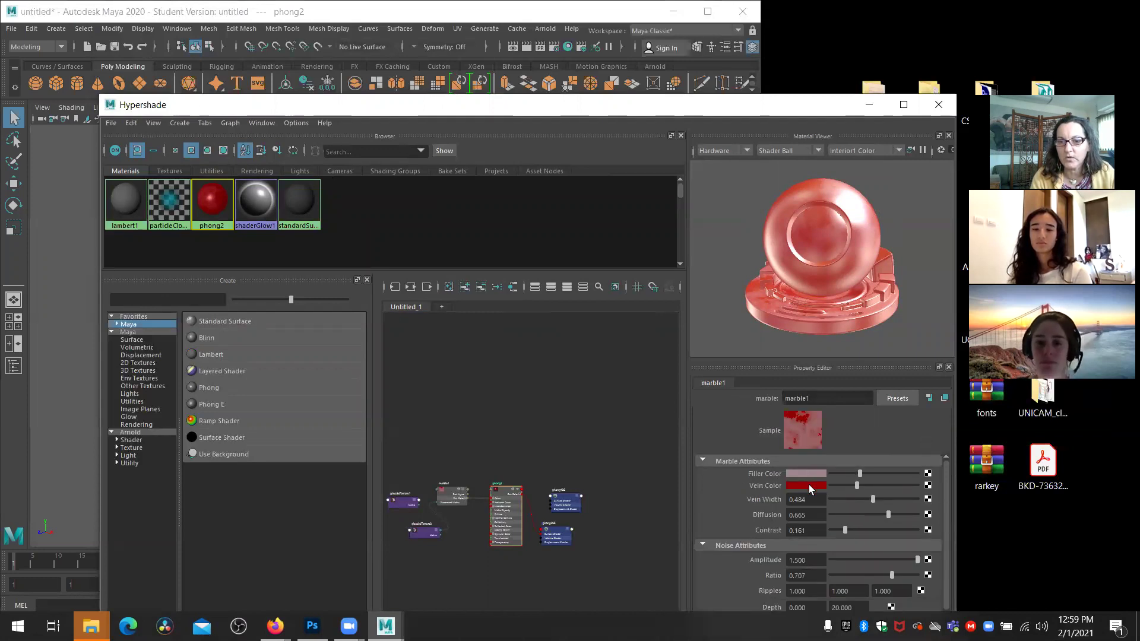
{"action": "left_click", "coordinate": [809, 486]}
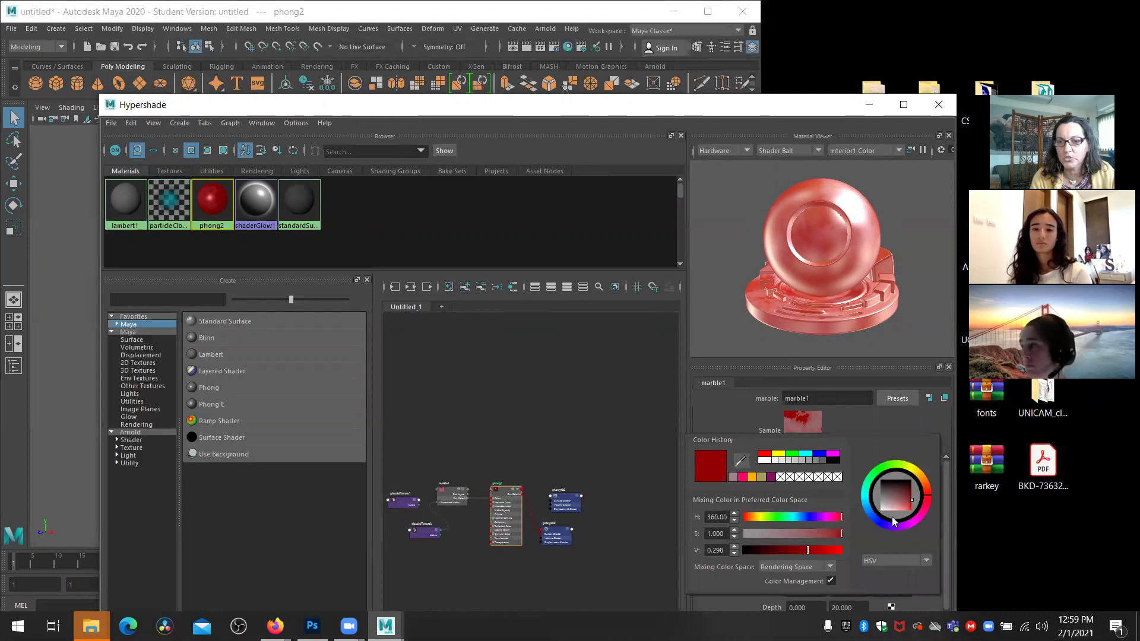
{"action": "mouse_move", "coordinate": [888, 523]}
{"action": "left_mouse_down"}
{"action": "mouse_move", "coordinate": [887, 531]}
{"action": "mouse_move", "coordinate": [874, 523]}
{"action": "left_mouse_up"}
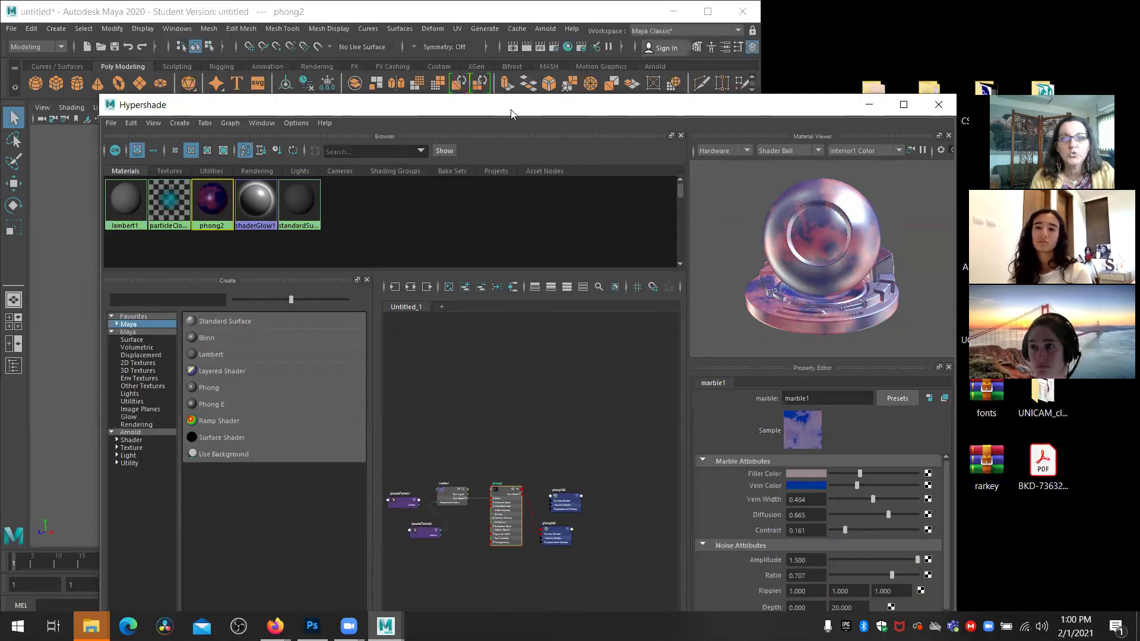
Minimize the Hypershade and create a polygon sphere at the grid origin, inside the 3D texture placement box
{"action": "left_click", "coordinate": [428, 16]}
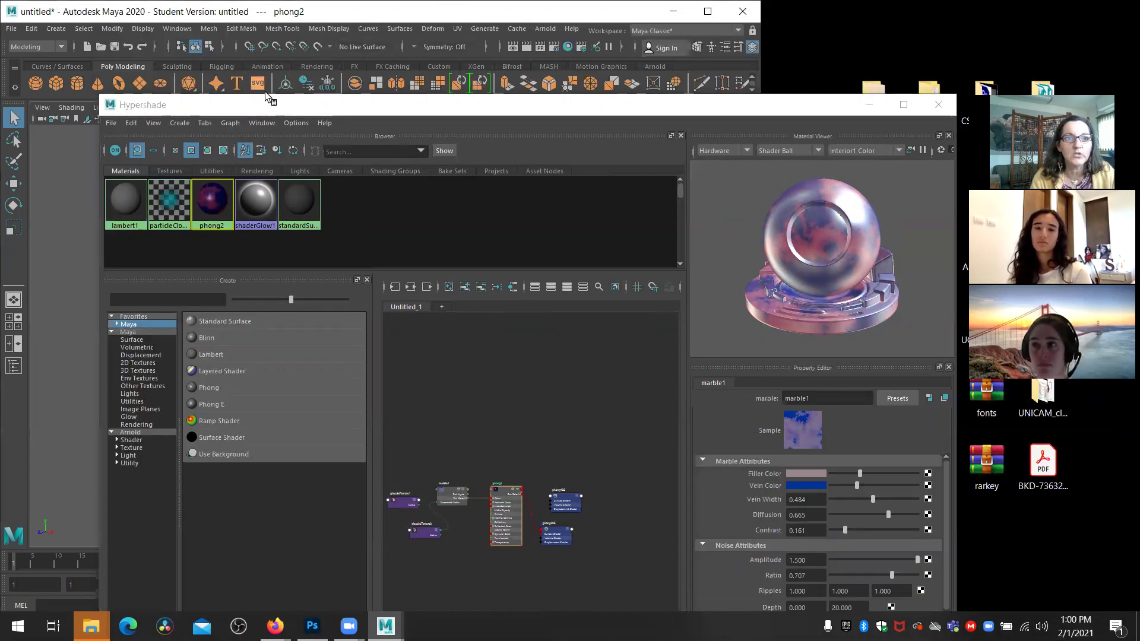
{"action": "left_click", "coordinate": [869, 105]}
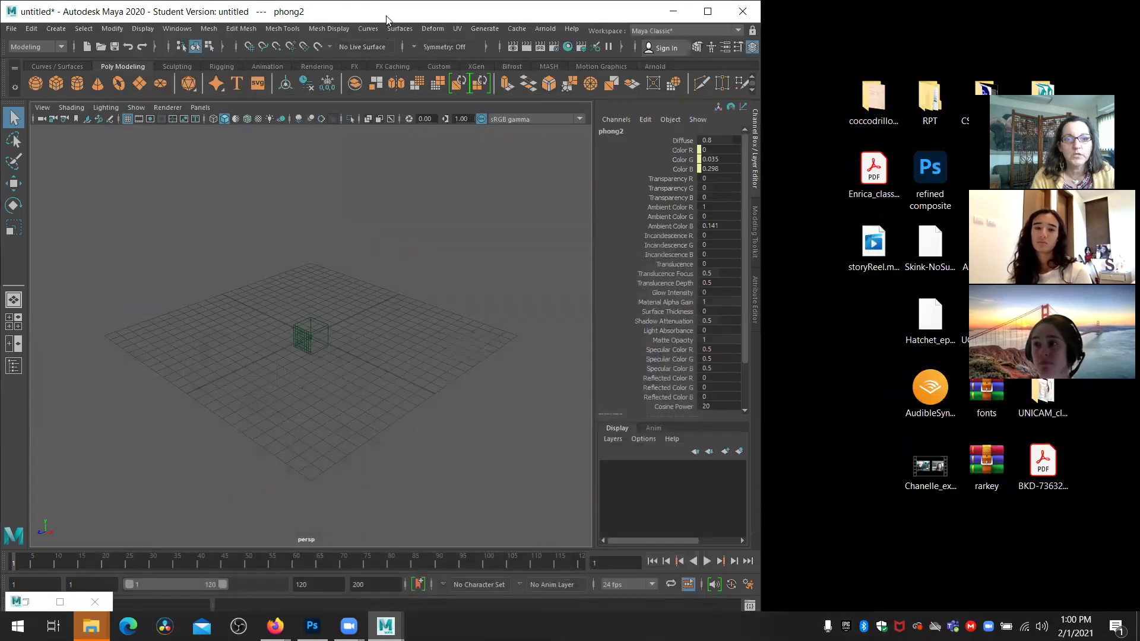
{"action": "left_click_drag", "start_coordinate": [386, 16], "coordinate": [547, 22]}
{"action": "scroll", "coordinate": [469, 369], "scroll_direction": "up", "scroll_amount": 8}
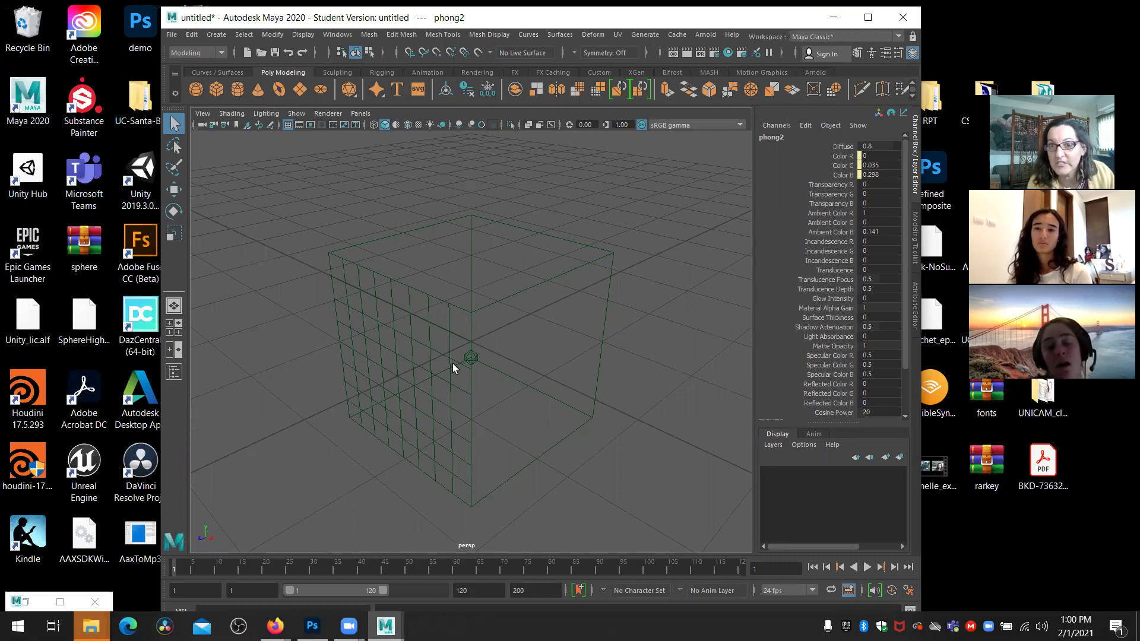
{"action": "scroll", "coordinate": [452, 363], "scroll_direction": "down", "scroll_amount": 5}
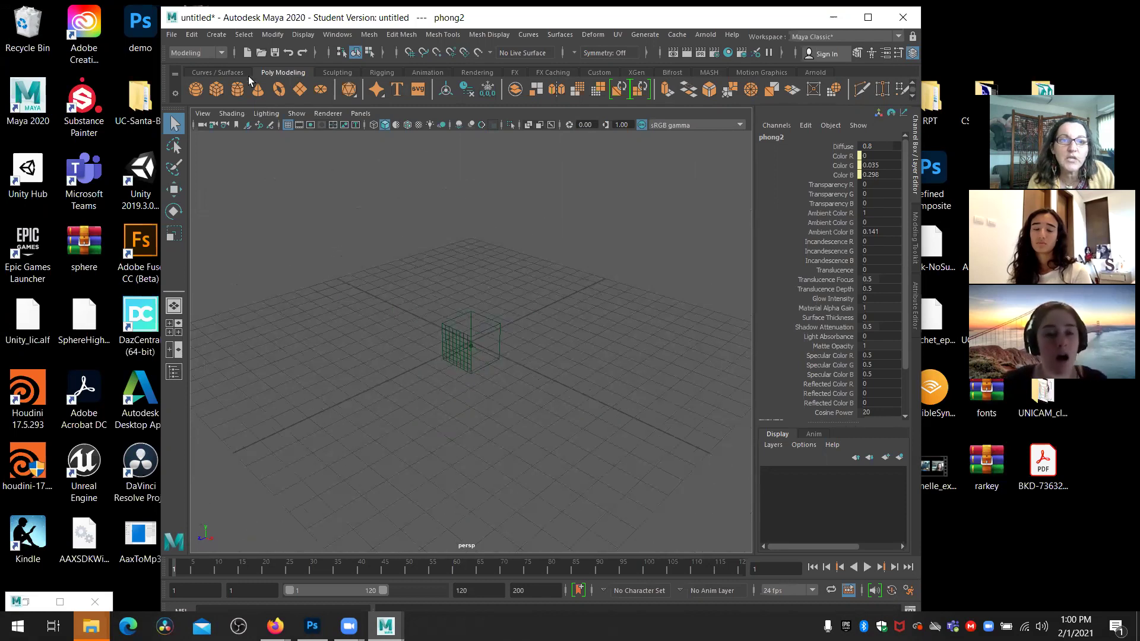
{"action": "left_click", "coordinate": [196, 90]}
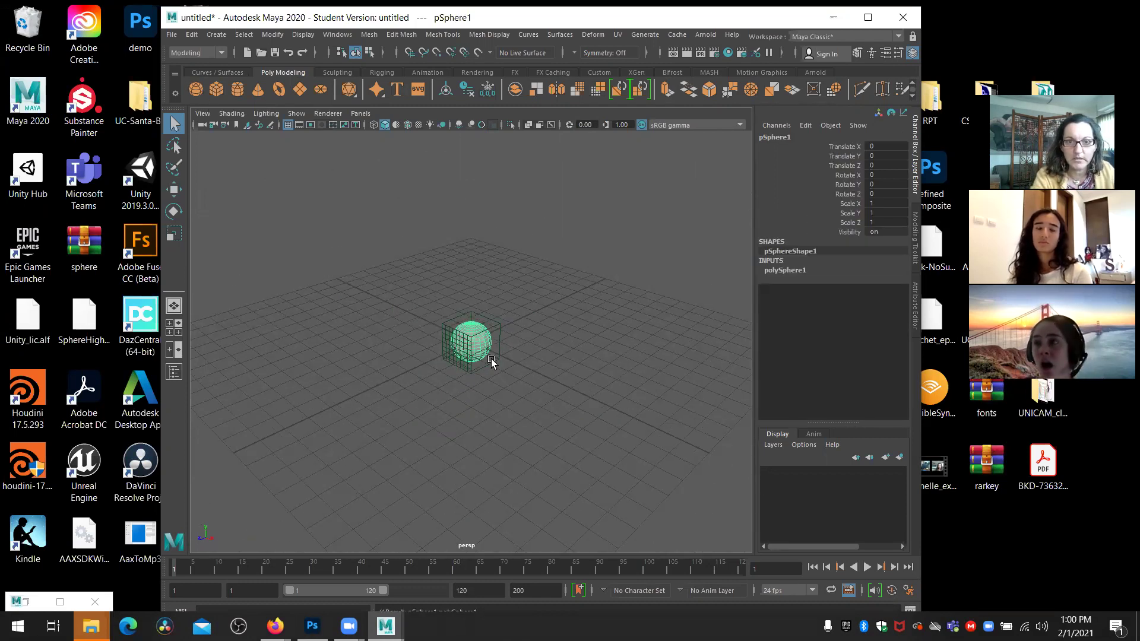
Try to scale the sphere and move it along the X axis with the transform manipulators
{"action": "key", "text": "r"}
{"action": "right_click", "coordinate": [472, 343]}
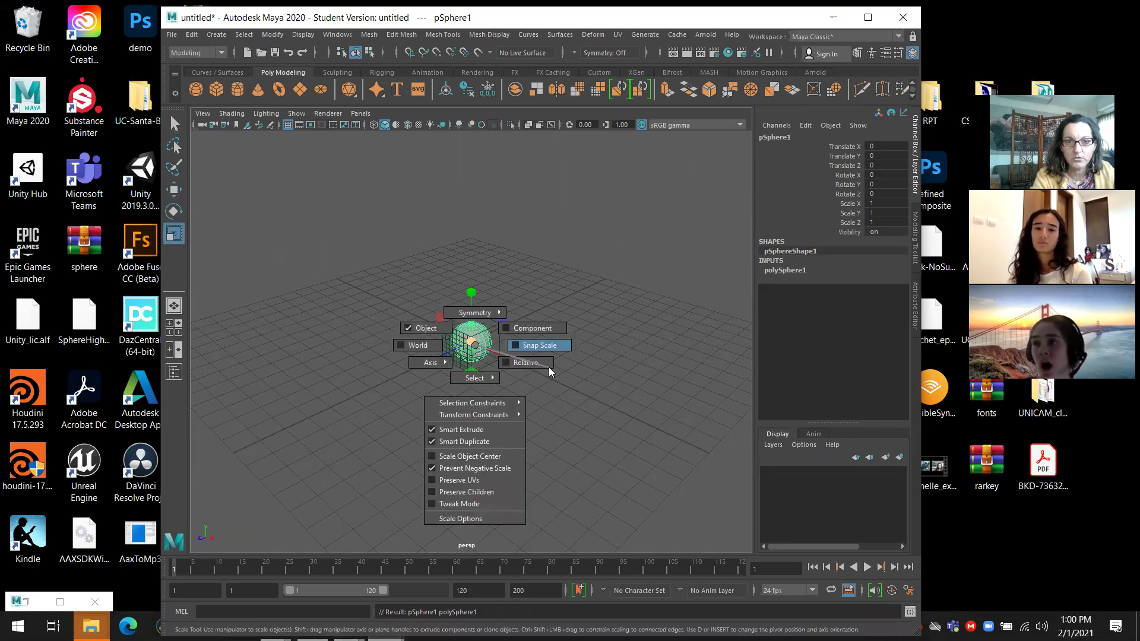
{"action": "right_click", "coordinate": [469, 338]}
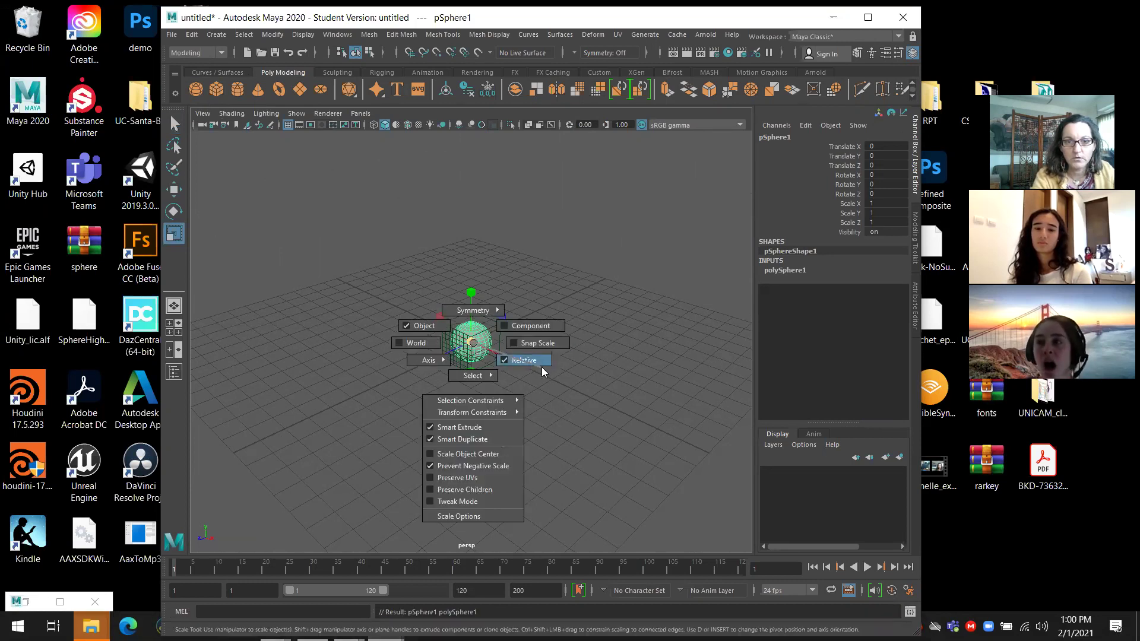
{"action": "key", "text": "w"}
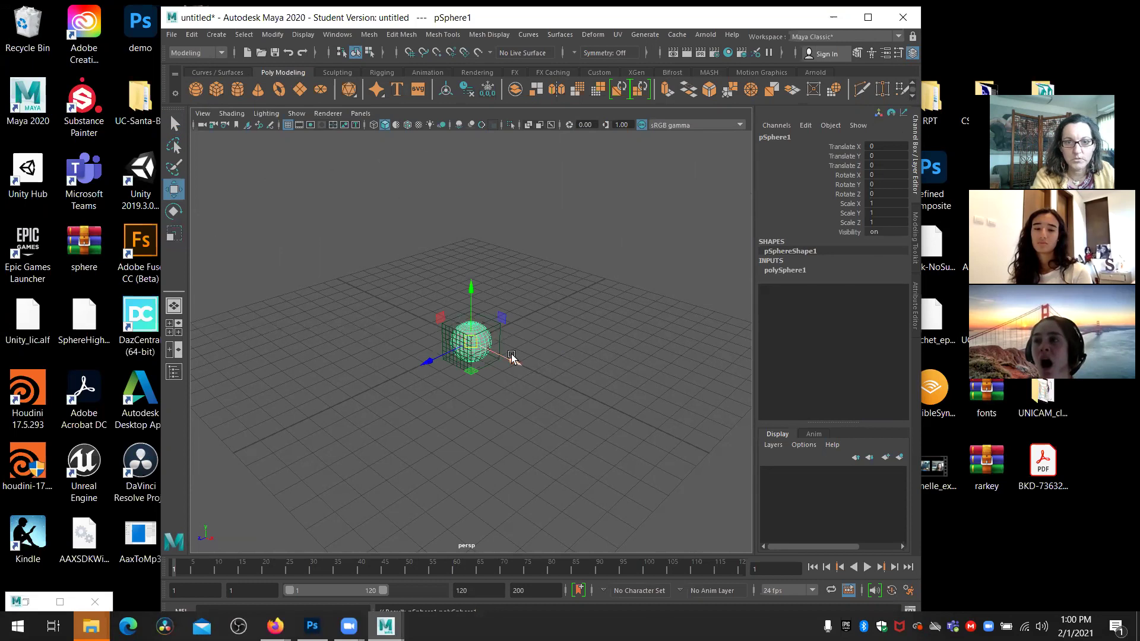
{"action": "left_click_drag", "start_coordinate": [518, 362], "coordinate": [634, 414]}
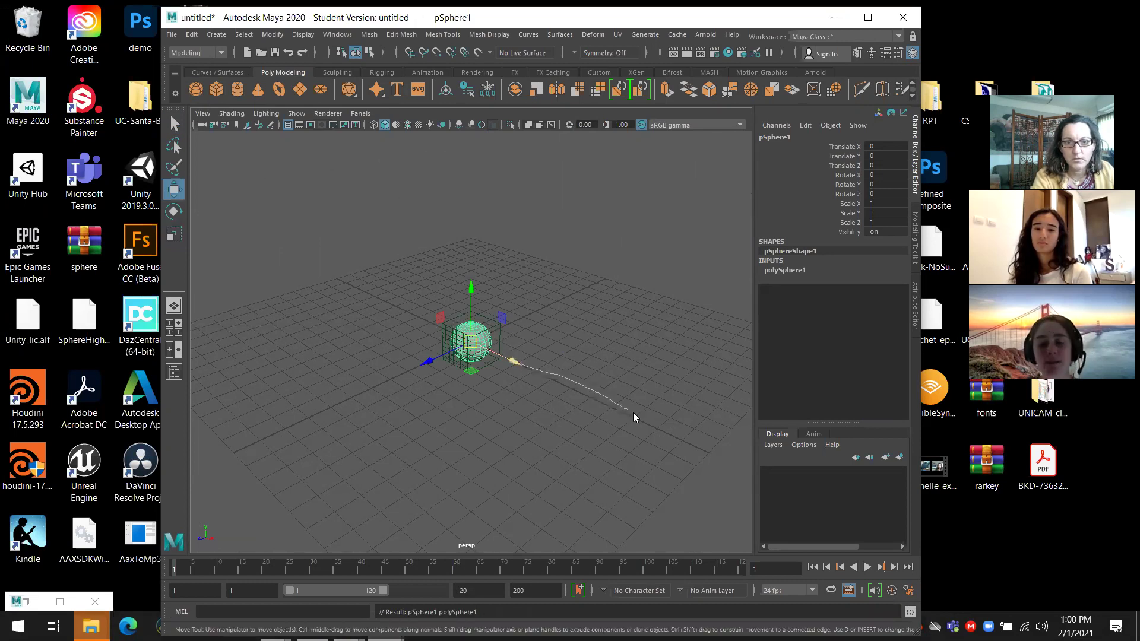
{"action": "right_click", "coordinate": [512, 365]}
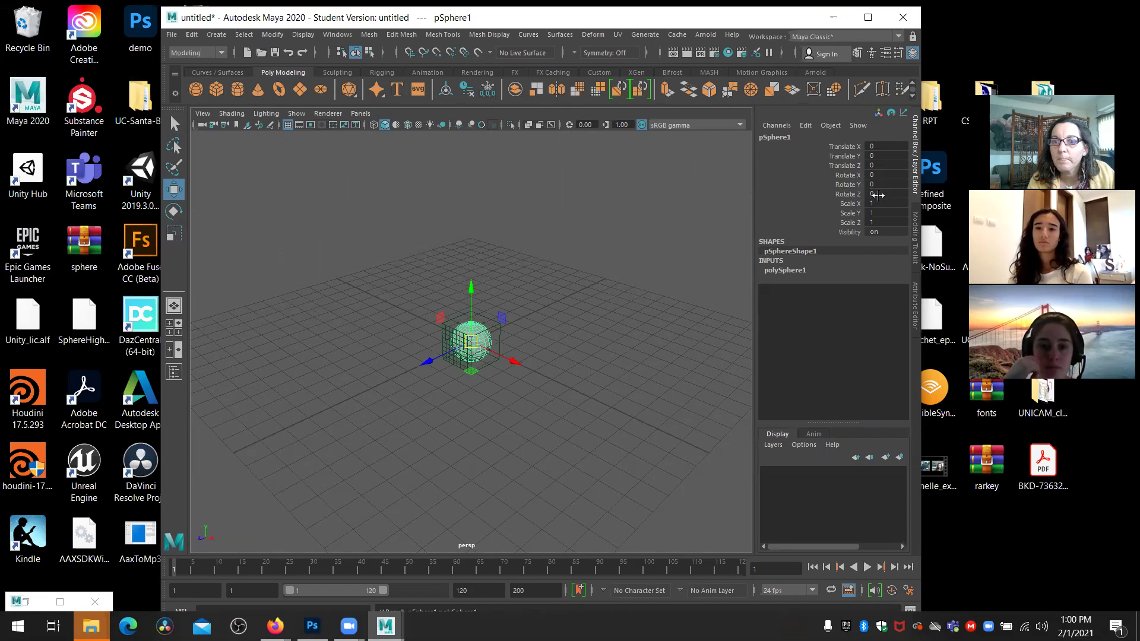
Raise the sphere above the 3D texture placement box by setting its Translate Y to 10
{"action": "double_click", "coordinate": [871, 156]}
{"action": "type", "text": "10"}
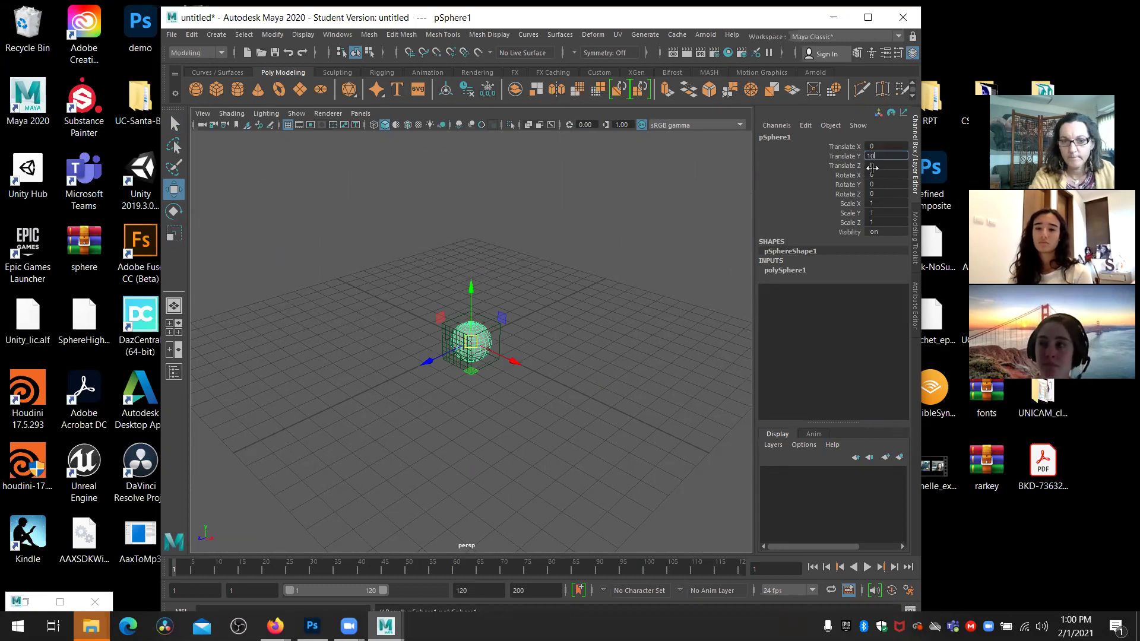
{"action": "key", "text": "Return"}
{"action": "scroll", "coordinate": [607, 295], "scroll_direction": "down", "scroll_amount": 5}
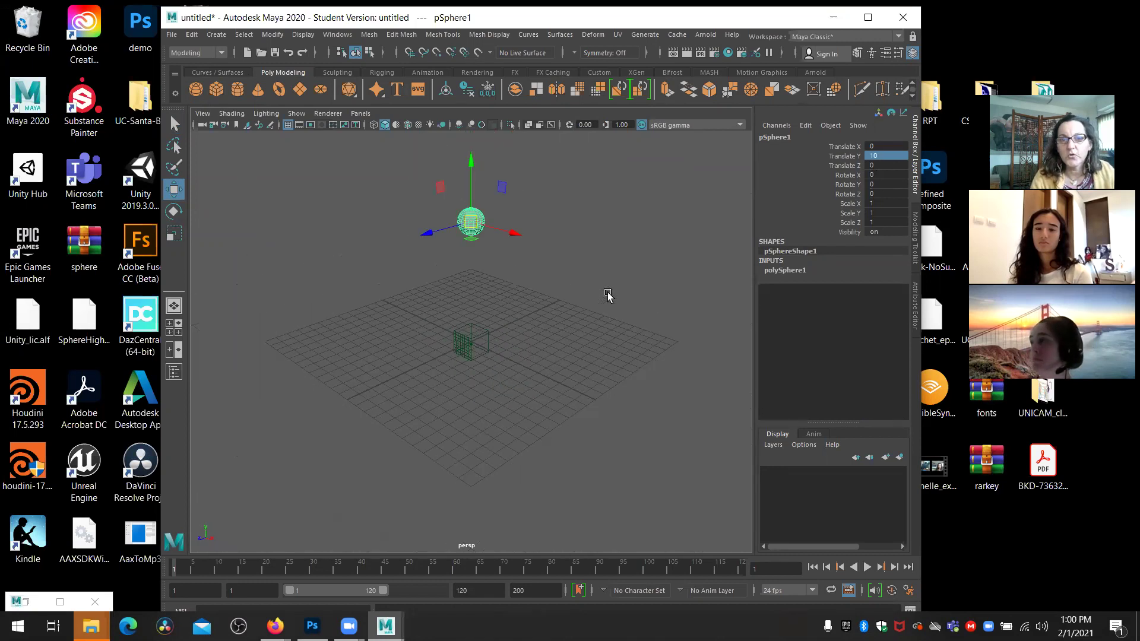
Try to move the raised sphere along its Y and X axes with the Move manipulator
{"action": "right_click", "coordinate": [469, 166]}
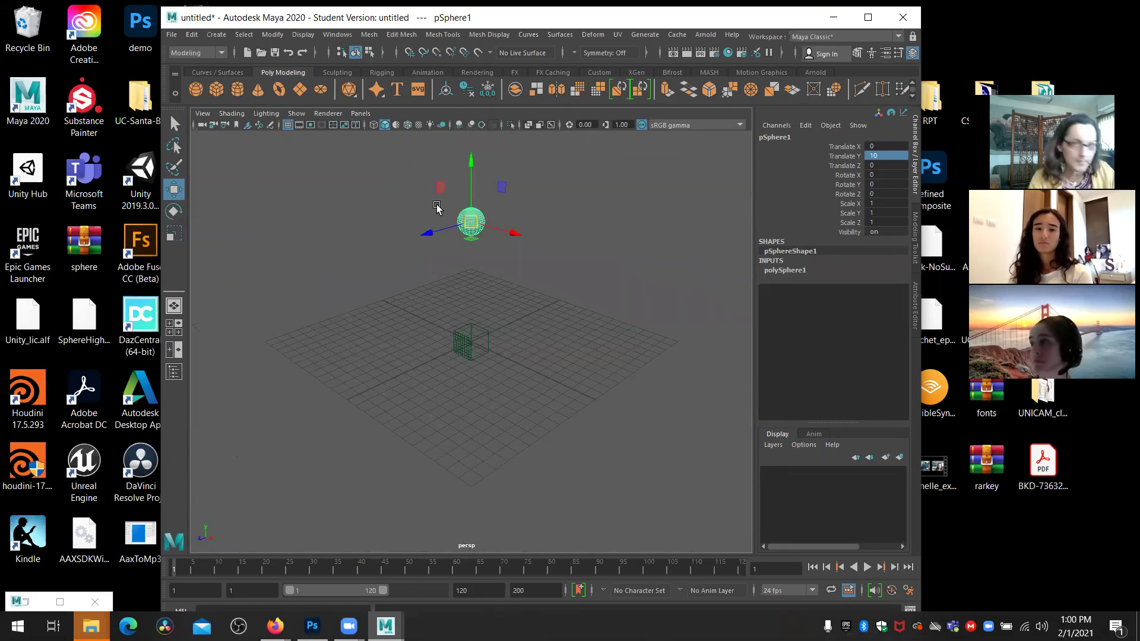
{"action": "right_click_drag", "start_coordinate": [512, 234], "coordinate": [649, 277]}
{"action": "right_click_drag", "start_coordinate": [513, 235], "coordinate": [665, 272]}
{"action": "right_click_drag", "start_coordinate": [553, 263], "coordinate": [383, 174]}
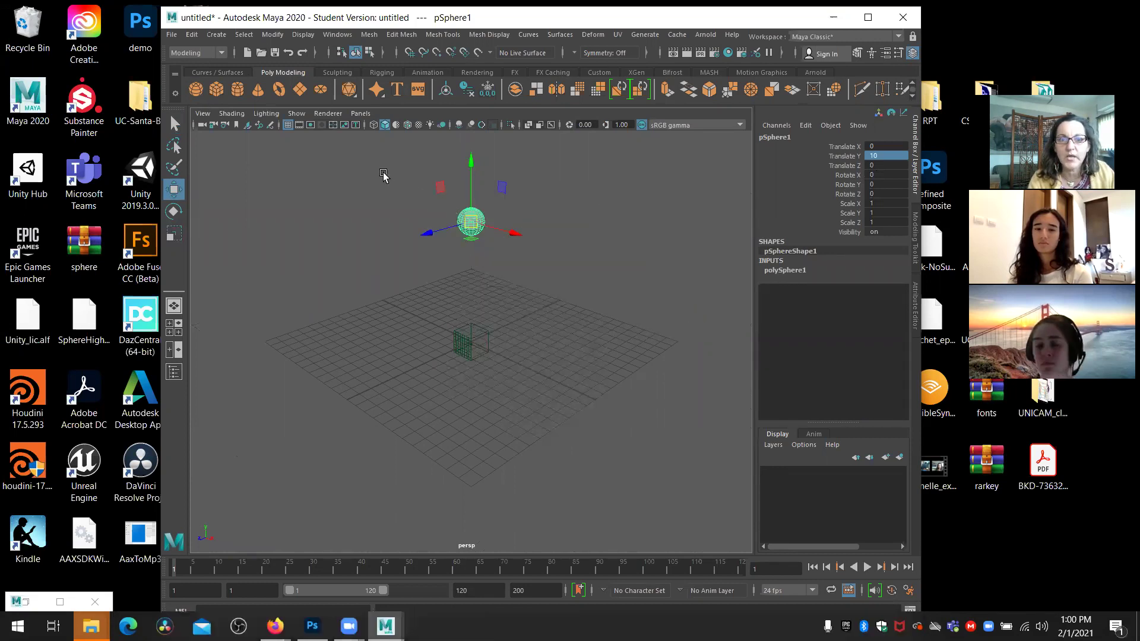
Switch the sphere to vertex component mode and return it to object mode
{"action": "right_click", "coordinate": [459, 223]}
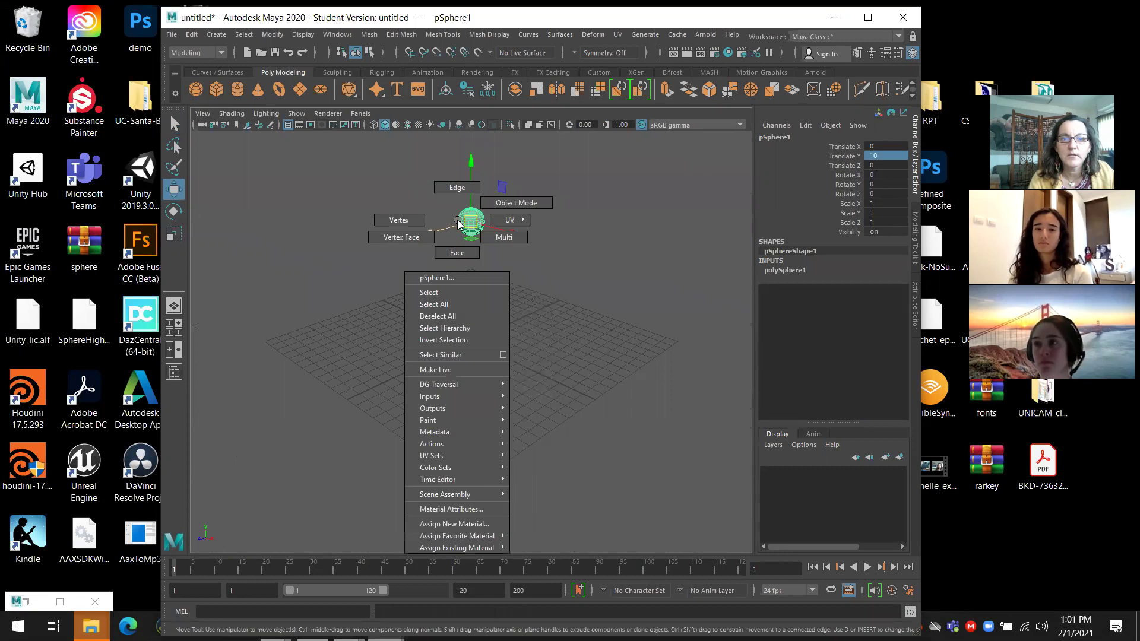
{"action": "right_click_drag", "start_coordinate": [459, 223], "coordinate": [384, 216]}
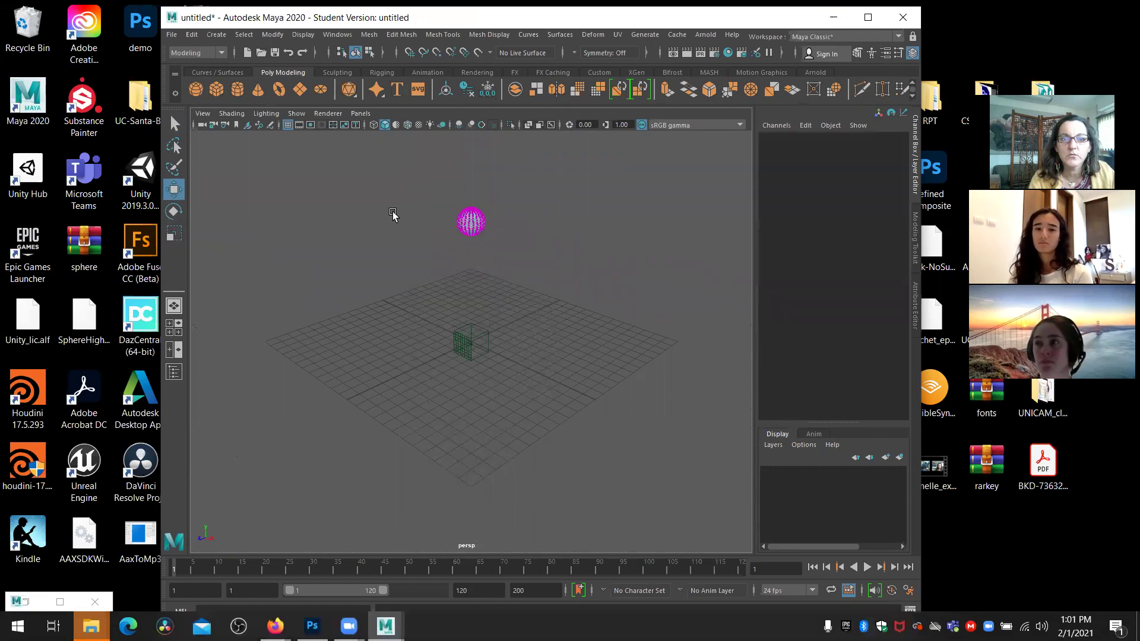
{"action": "right_click_drag", "start_coordinate": [477, 223], "coordinate": [523, 202]}
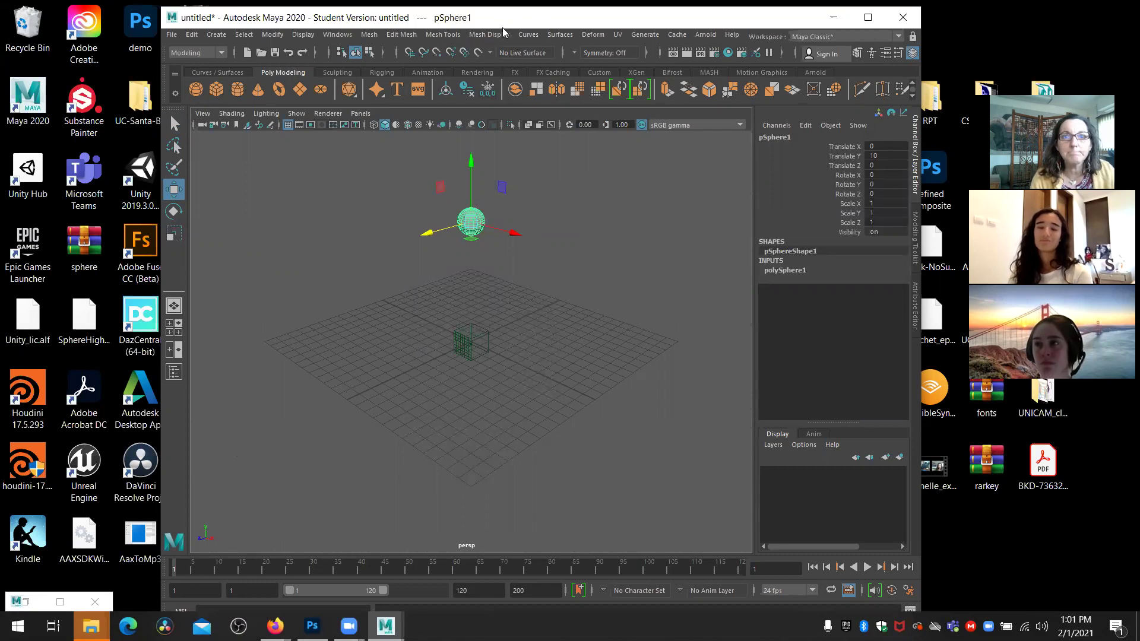
Open the Hypershade clear of the raised sphere and assign the phong2 material to the sphere
{"action": "left_click", "coordinate": [728, 53]}
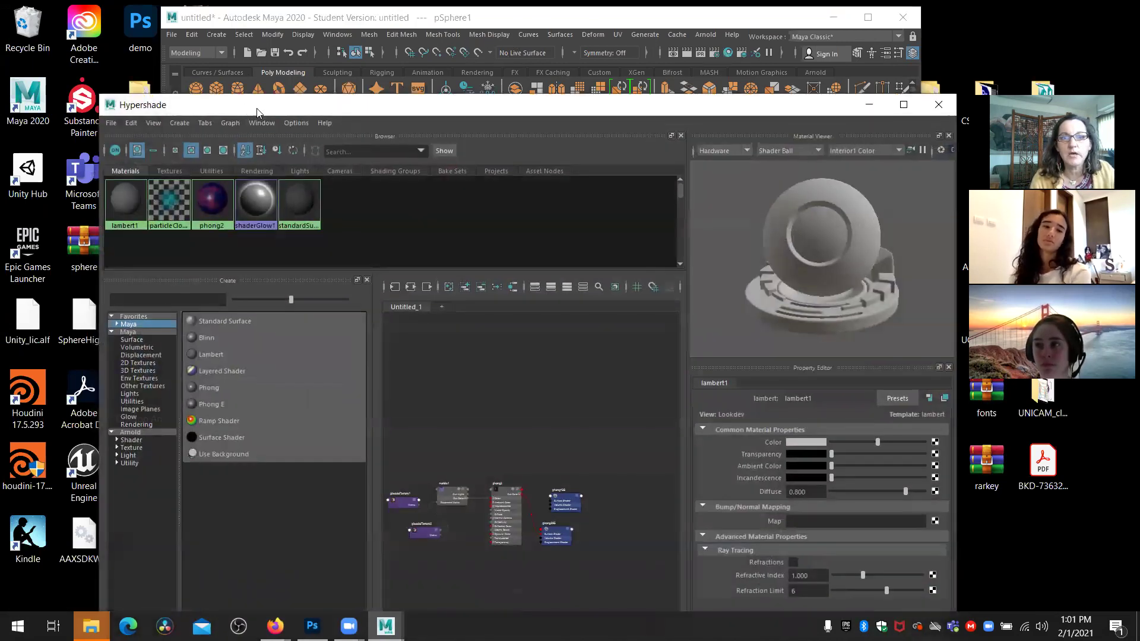
{"action": "left_click_drag", "start_coordinate": [257, 112], "coordinate": [684, 272]}
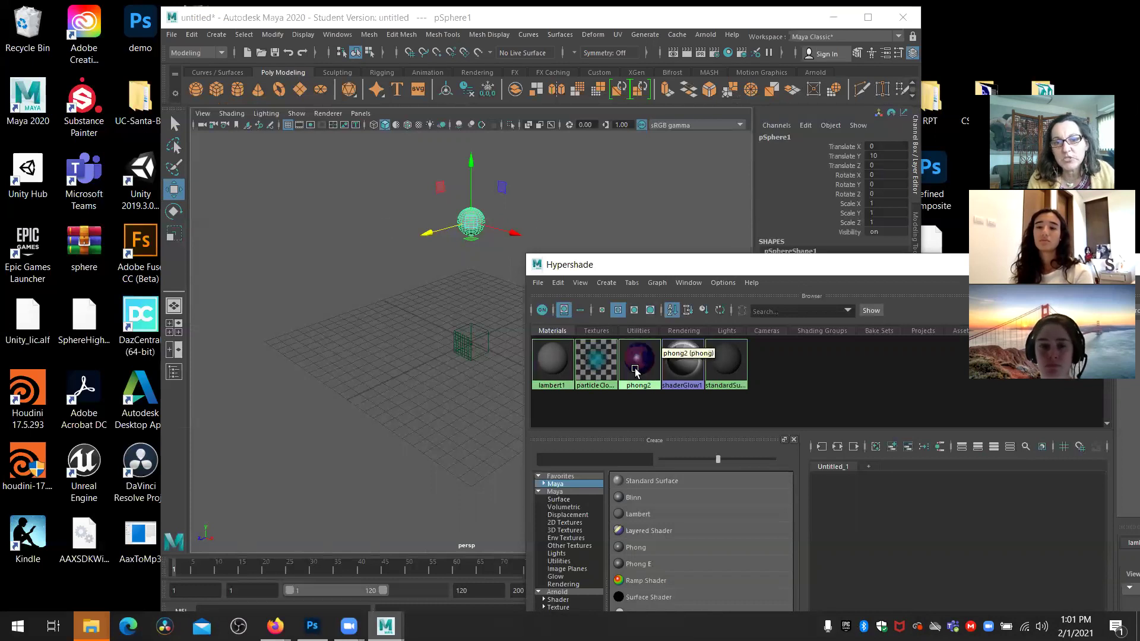
{"action": "middle_click_drag", "start_coordinate": [636, 369], "coordinate": [479, 224]}
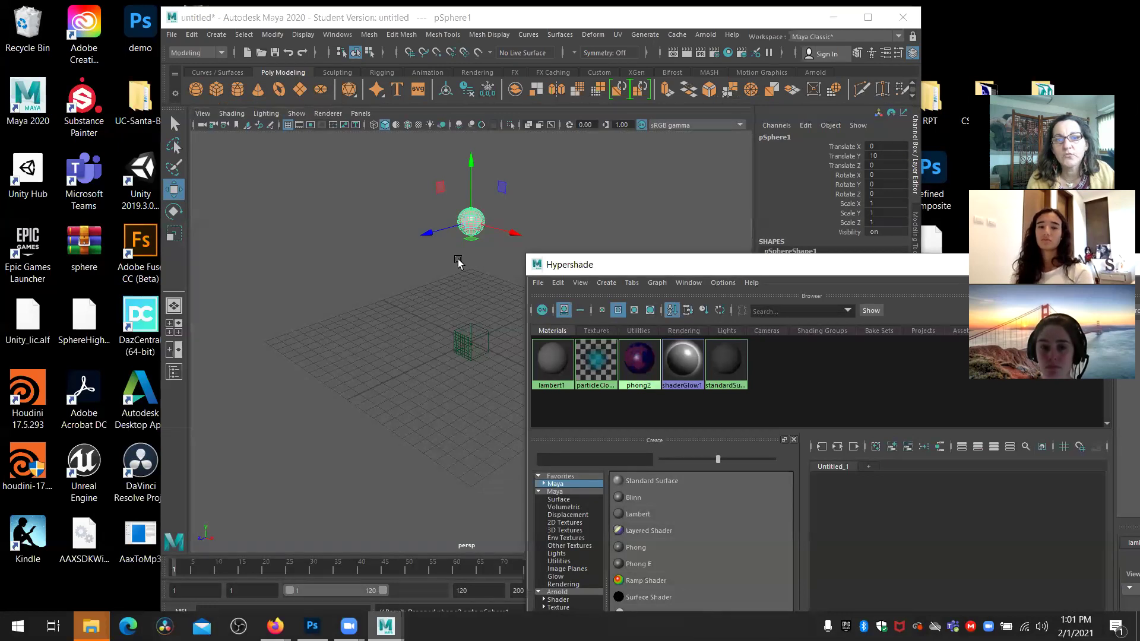
Set the perspective viewport to shaded display with texture maps after trying the plain shaded and wireframe displays
{"action": "scroll", "coordinate": [459, 261], "scroll_direction": "down", "scroll_amount": 3}
{"action": "scroll", "coordinate": [458, 261], "scroll_direction": "up", "scroll_amount": 3}
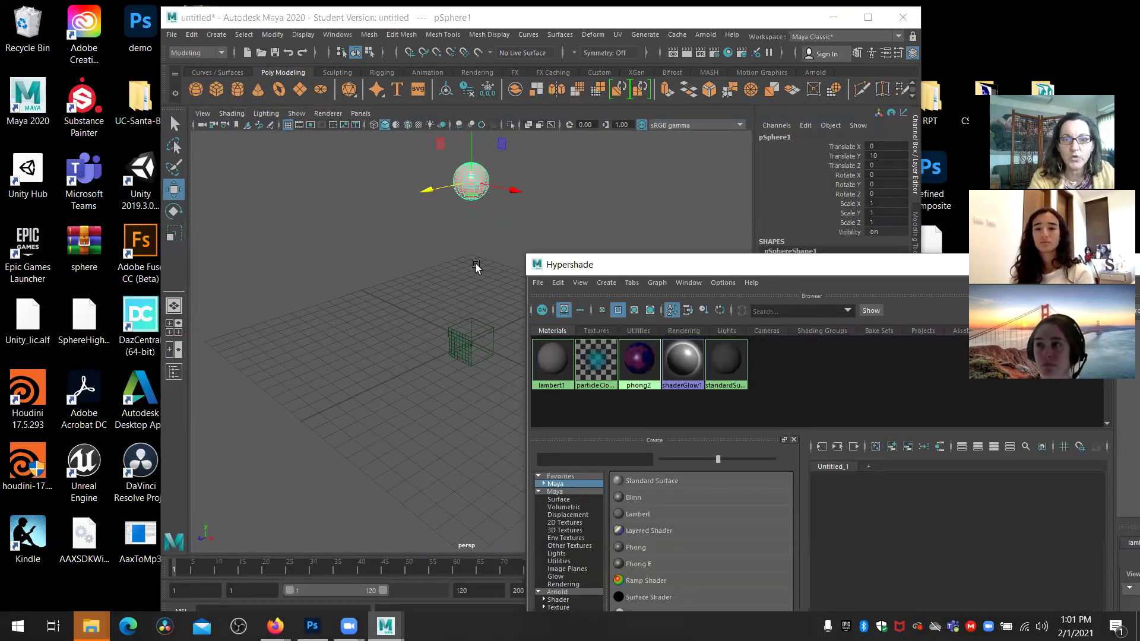
{"action": "key", "text": "5"}
{"action": "key", "text": "4"}
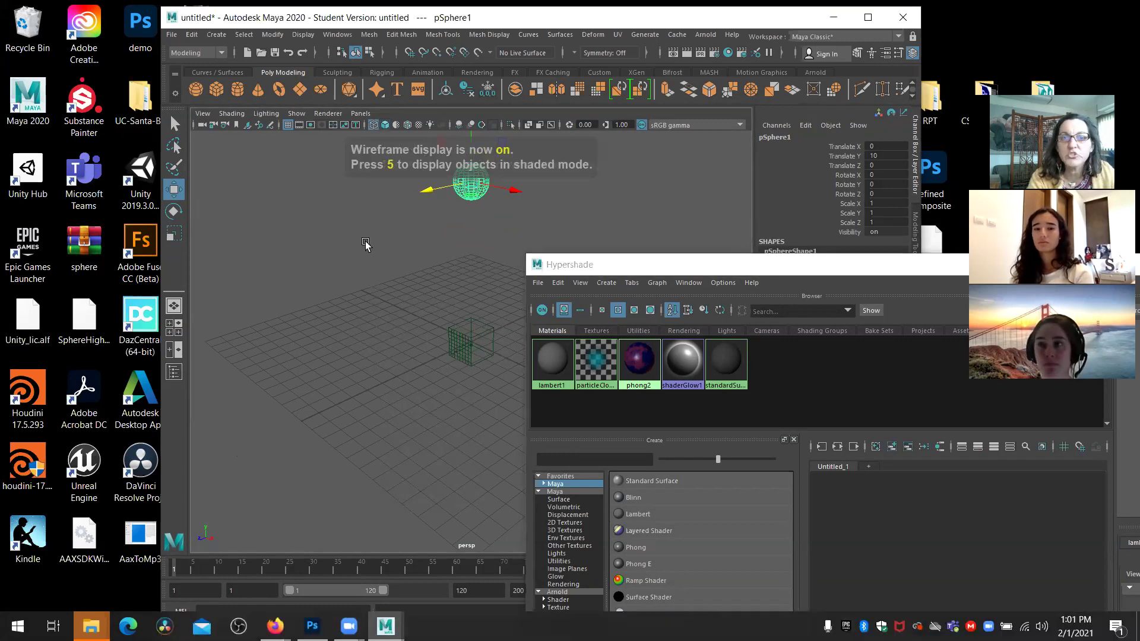
{"action": "key", "text": "6"}
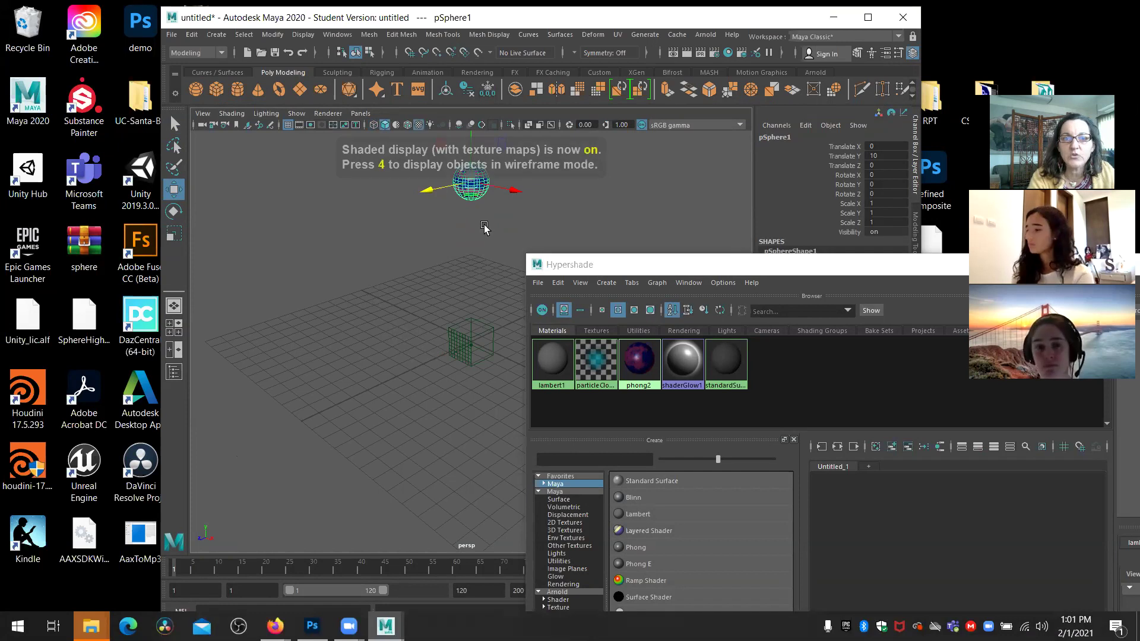
Examine the marble pattern on the sphere up close in the viewport, both with the sphere selected and deselected
{"action": "scroll", "coordinate": [442, 265], "scroll_direction": "up", "scroll_amount": 2}
{"action": "scroll", "coordinate": [442, 265], "scroll_direction": "down", "scroll_amount": 2}
{"action": "left_click_drag", "start_coordinate": [443, 265], "coordinate": [412, 394], "text": "alt"}
{"action": "scroll", "coordinate": [414, 386], "scroll_direction": "up", "scroll_amount": 3}
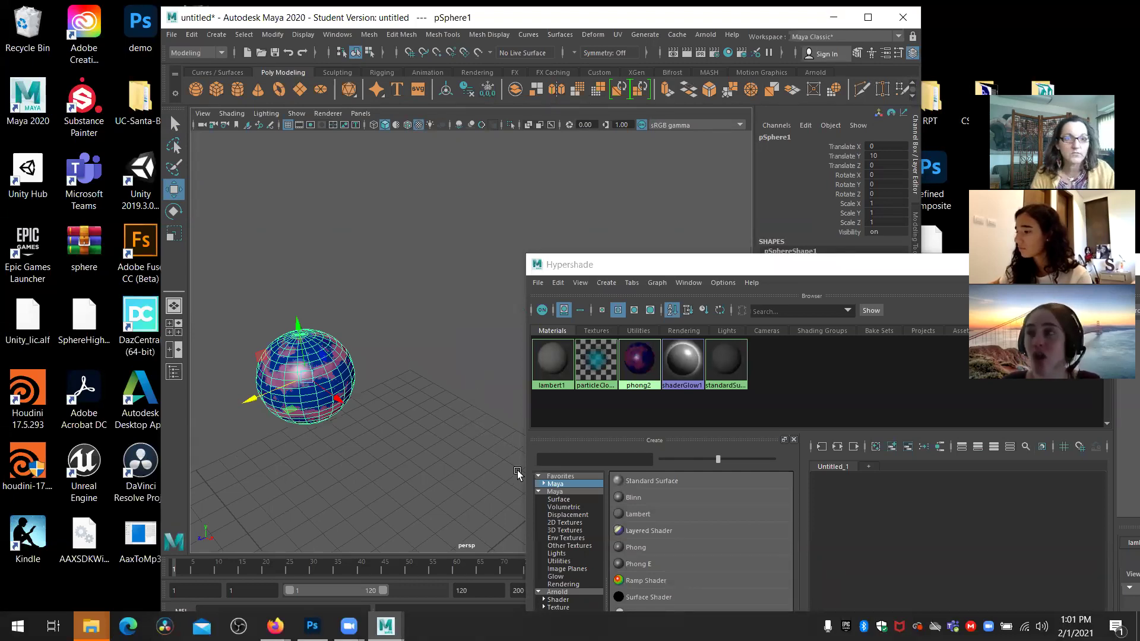
{"action": "key", "text": "q"}
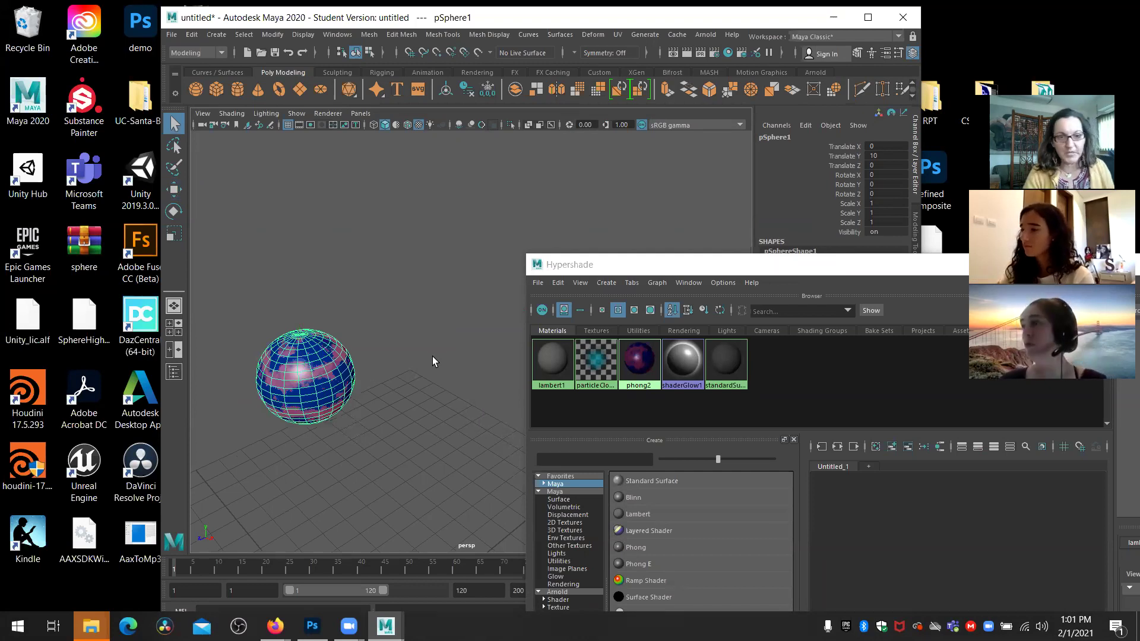
{"action": "scroll", "coordinate": [277, 364], "scroll_direction": "up", "scroll_amount": 2}
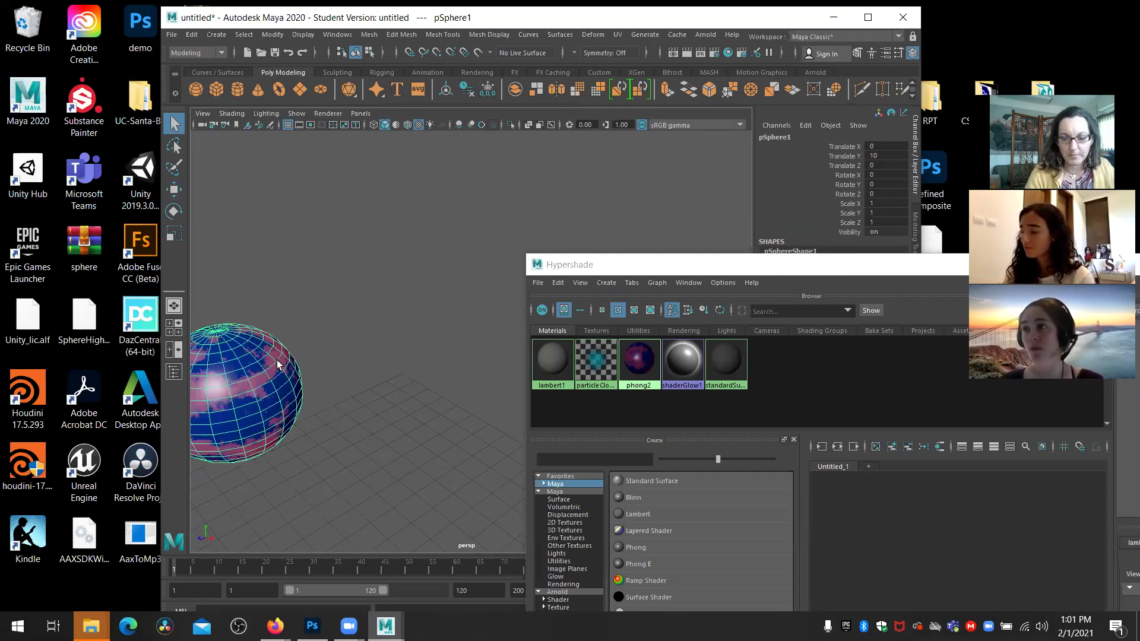
{"action": "middle_click_drag", "start_coordinate": [277, 361], "coordinate": [357, 345], "text": "alt"}
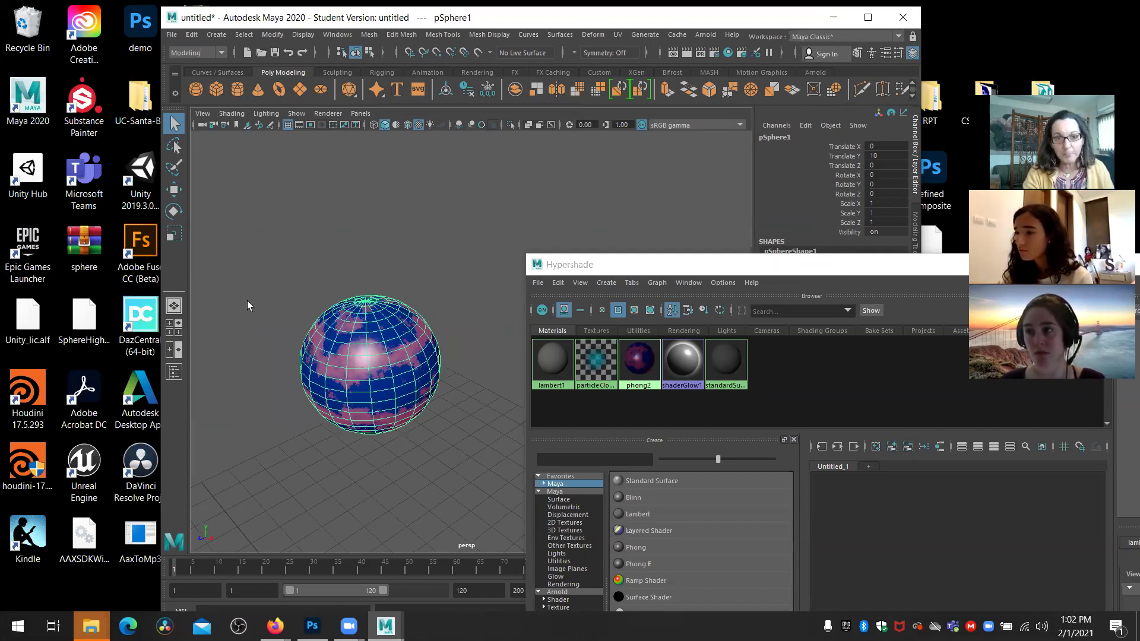
{"action": "scroll", "coordinate": [246, 300], "scroll_direction": "up", "scroll_amount": 3}
{"action": "scroll", "coordinate": [204, 280], "scroll_direction": "down", "scroll_amount": 1}
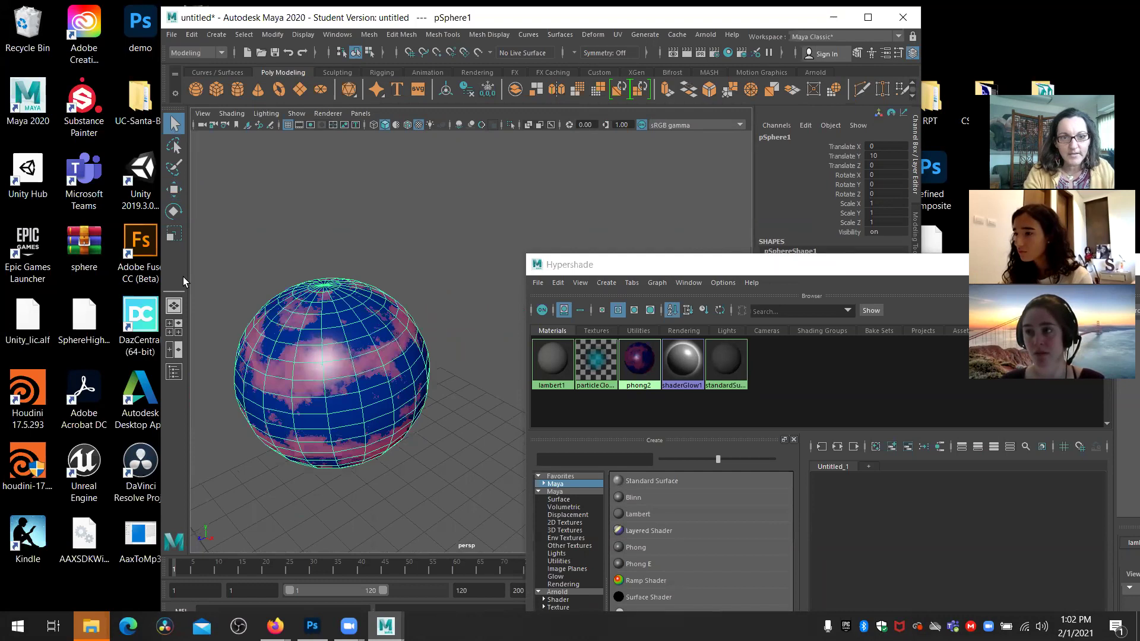
{"action": "left_click", "coordinate": [263, 238]}
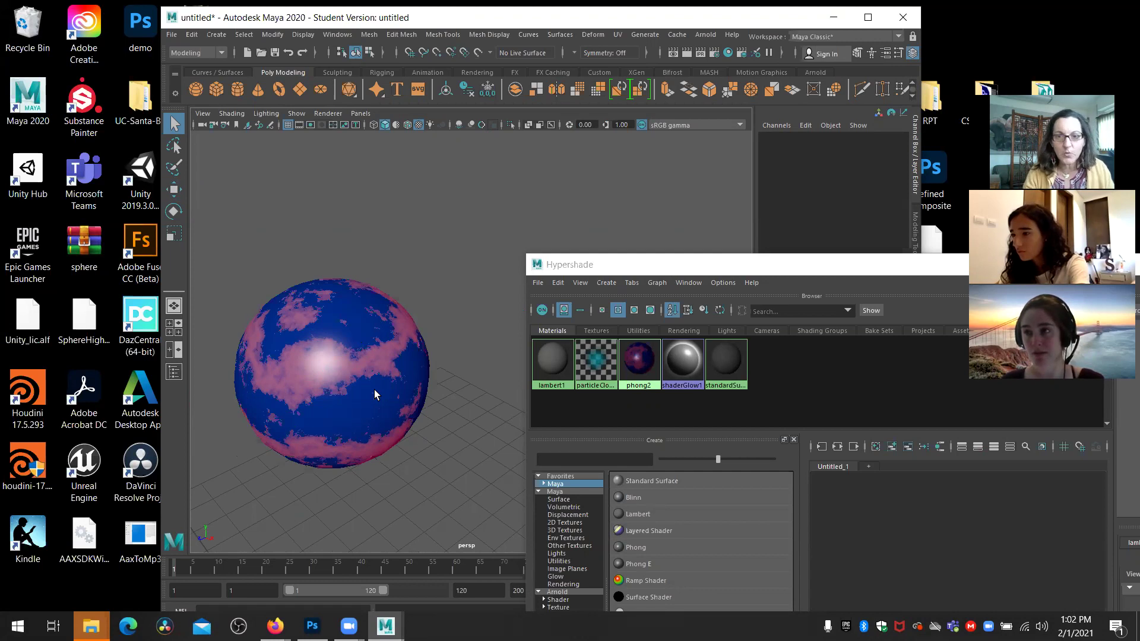
{"action": "left_click", "coordinate": [389, 326]}
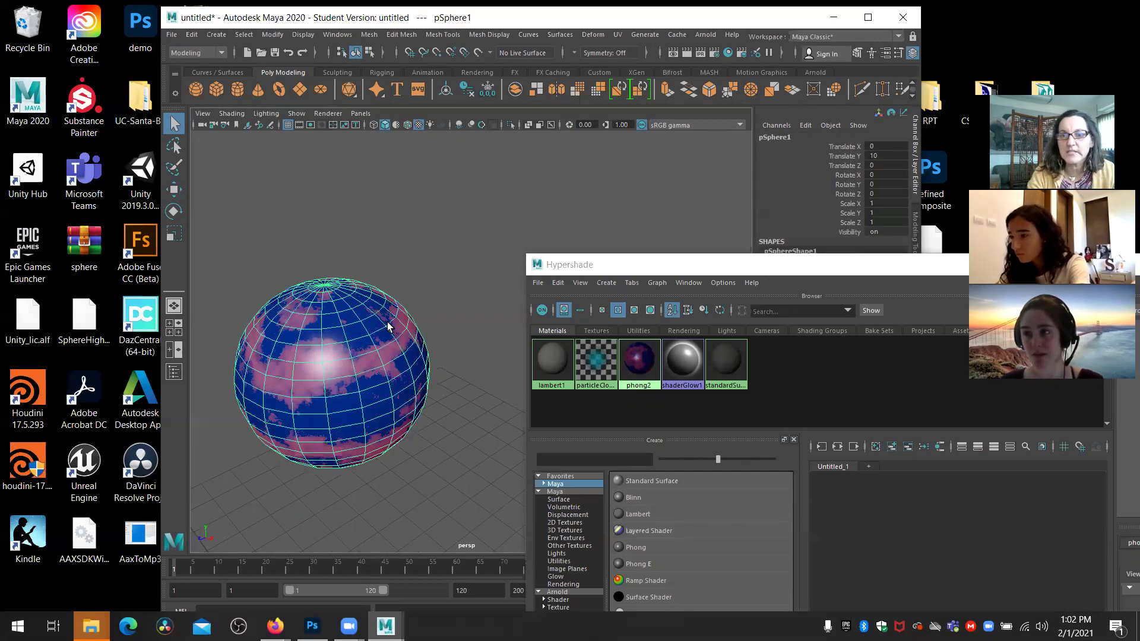
Move the Hypershade window out of the way and display the selected sphere's node attributes in the Attribute Editor
{"action": "left_click", "coordinate": [641, 265]}
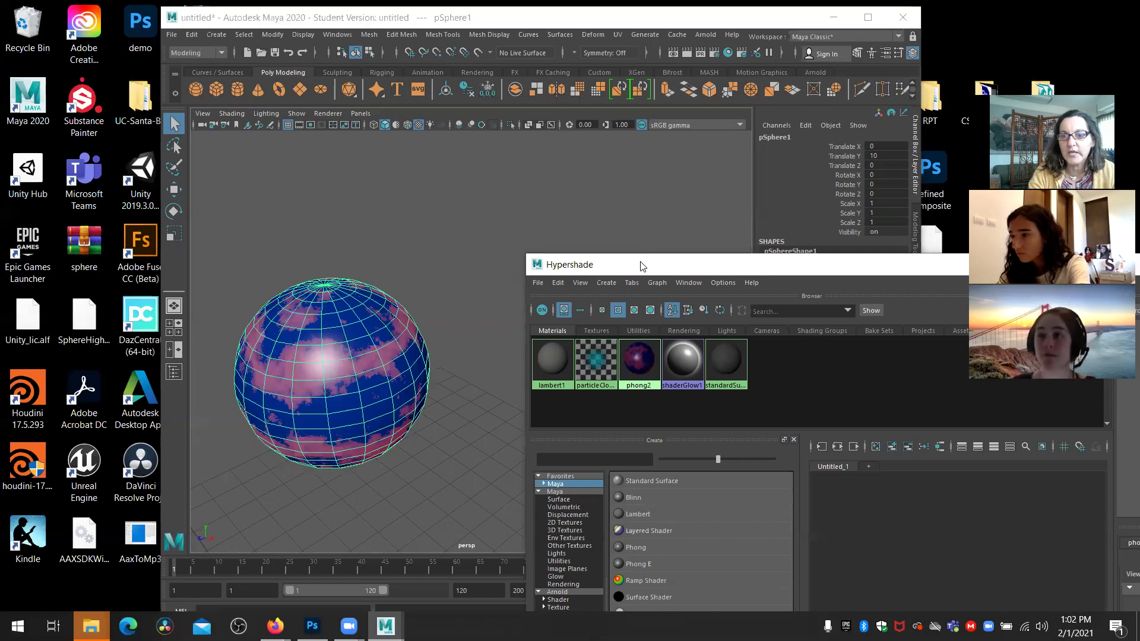
{"action": "left_click_drag", "start_coordinate": [641, 265], "coordinate": [569, 403]}
{"action": "left_click", "coordinate": [914, 297]}
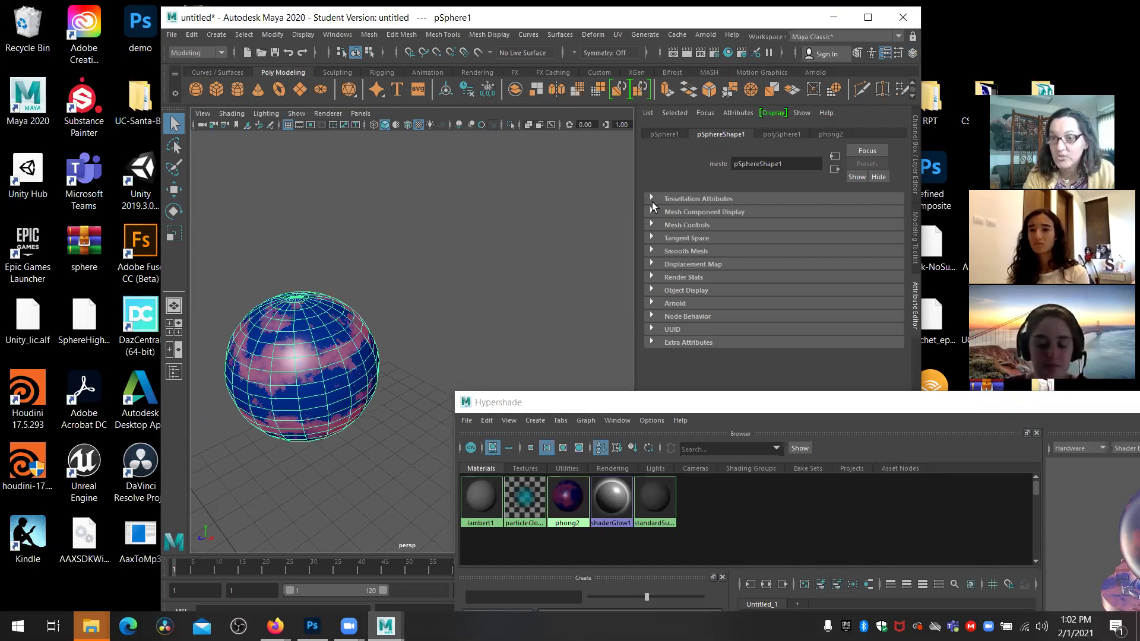
Review the sphere's Subdivisions Axis setting under polySphere1 and the common material attributes of phong2
{"action": "left_click", "coordinate": [779, 134]}
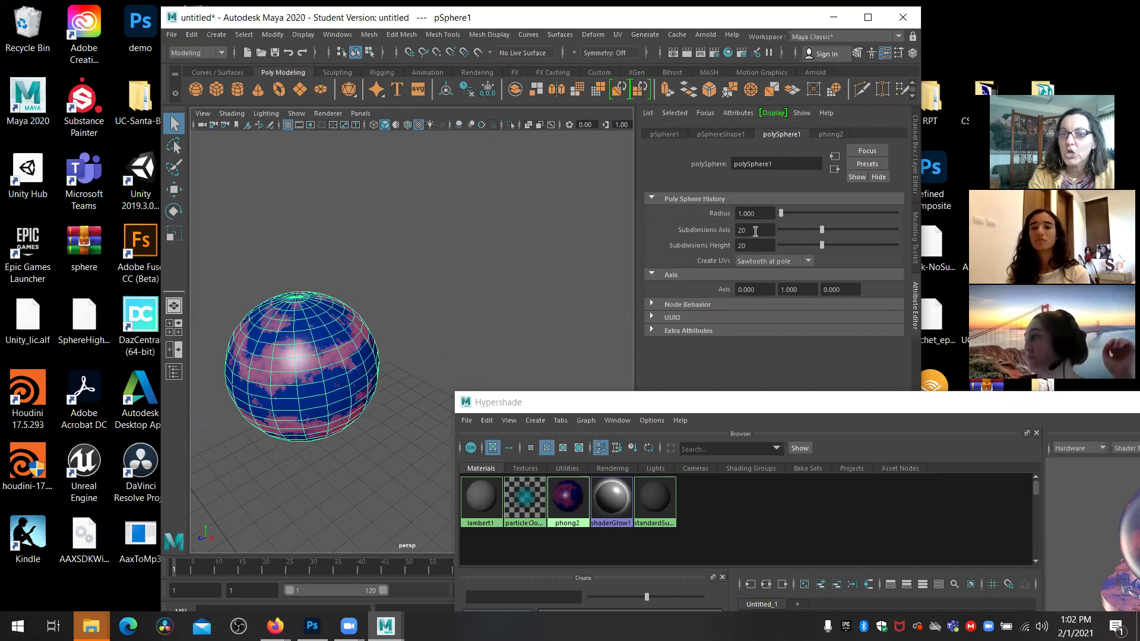
{"action": "double_click", "coordinate": [736, 229]}
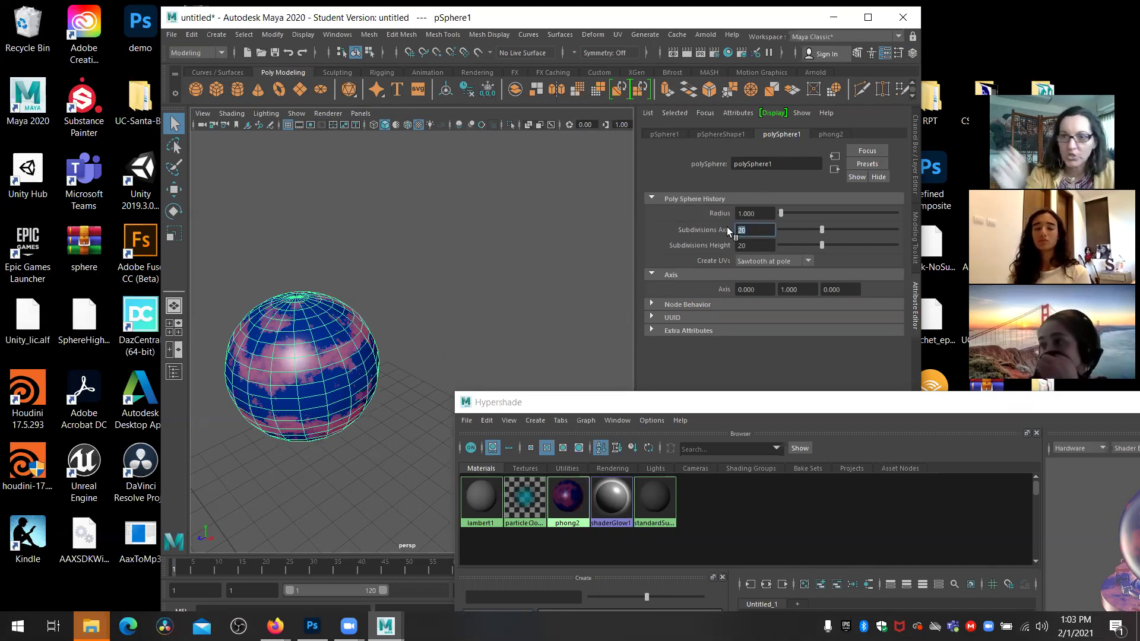
{"action": "mouse_move", "coordinate": [822, 231]}
{"action": "left_mouse_down"}
{"action": "mouse_move", "coordinate": [847, 231]}
{"action": "mouse_move", "coordinate": [789, 234]}
{"action": "mouse_move", "coordinate": [833, 232]}
{"action": "mouse_move", "coordinate": [821, 235]}
{"action": "left_mouse_up"}
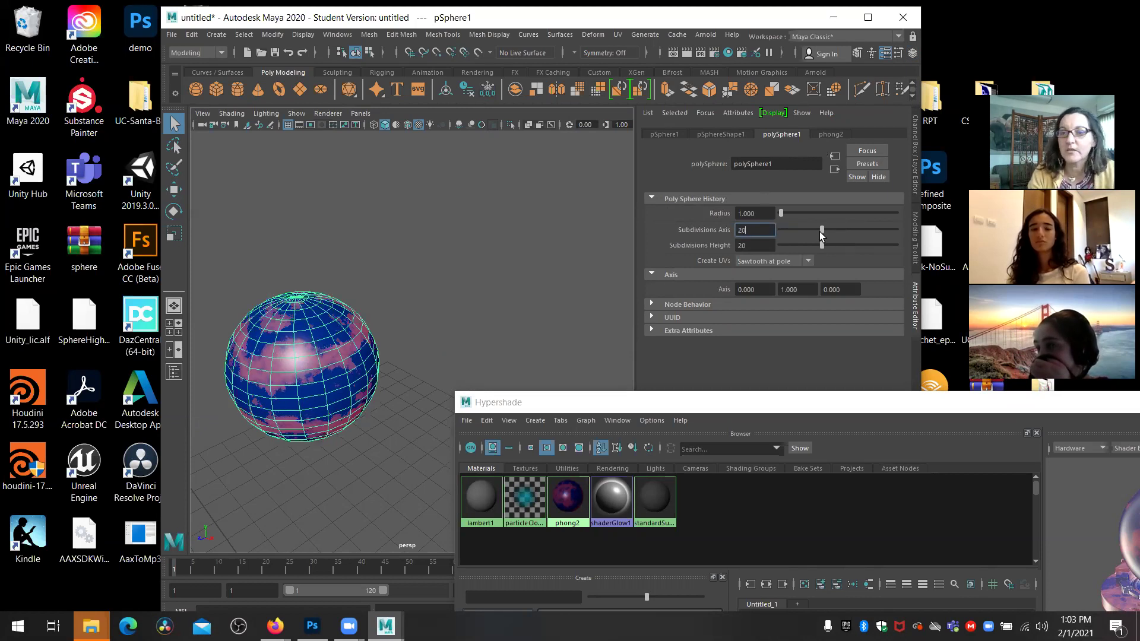
{"action": "left_click", "coordinate": [835, 135]}
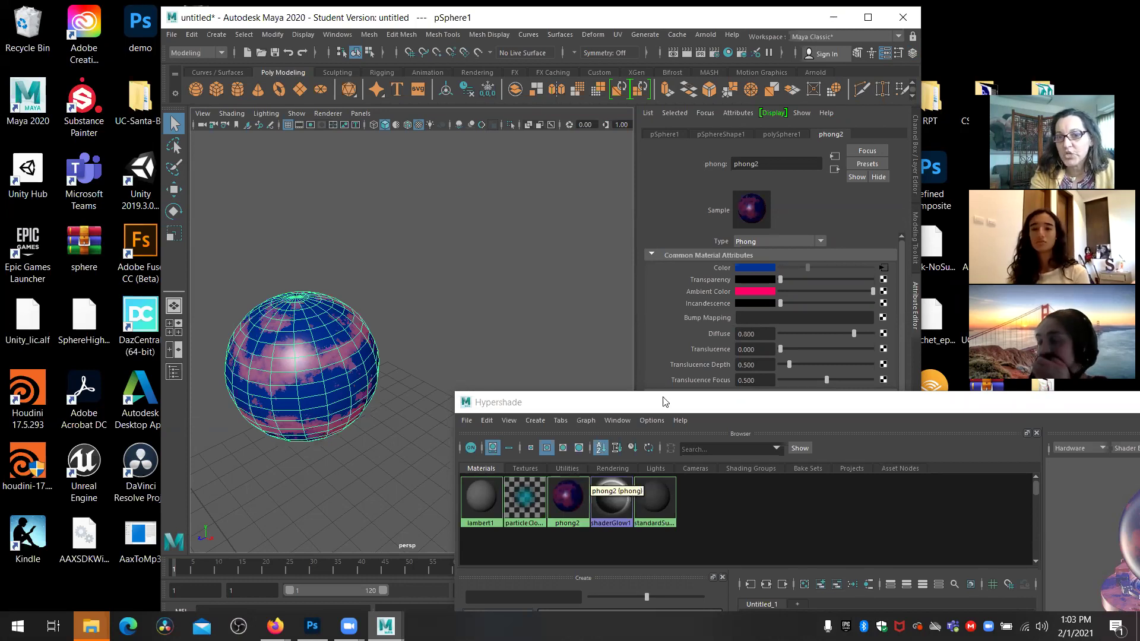
Maximize and restore the Hypershade, reposition it to expose phong2's preview and properties, and return to the main Maya window
{"action": "left_click", "coordinate": [760, 395]}
{"action": "double_click", "coordinate": [760, 394]}
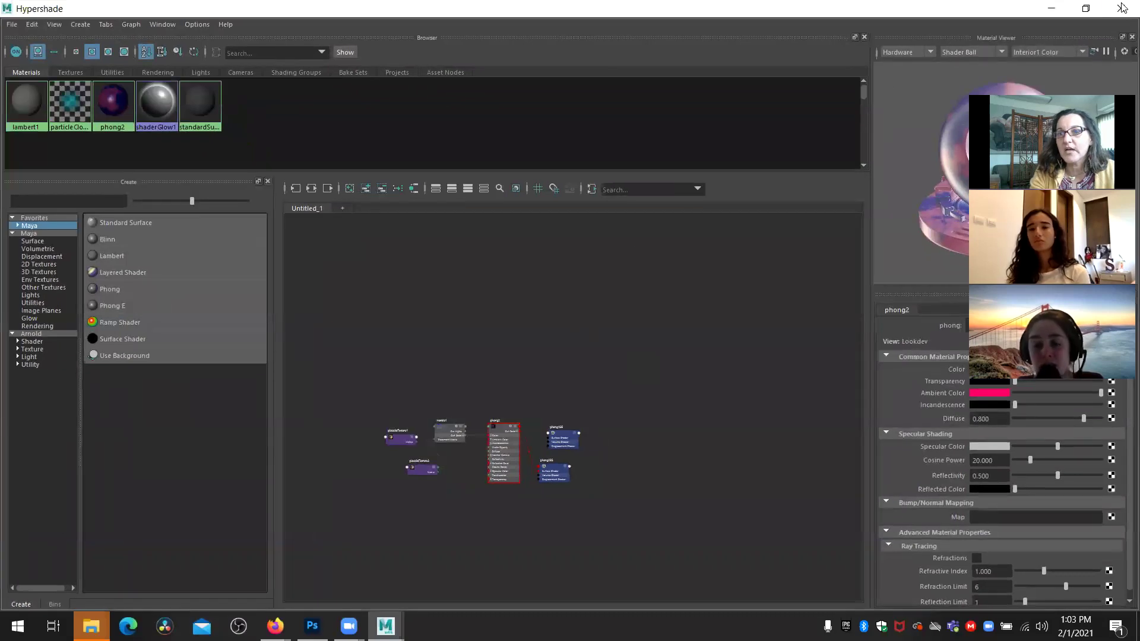
{"action": "left_click", "coordinate": [1087, 9]}
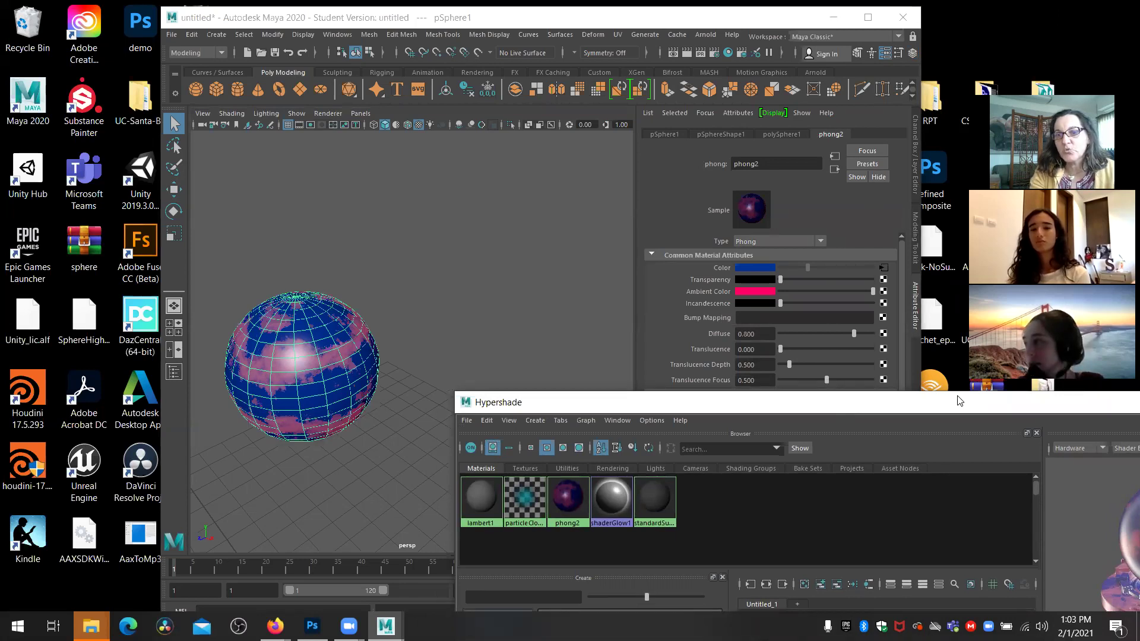
{"action": "left_click_drag", "start_coordinate": [957, 401], "coordinate": [650, 204]}
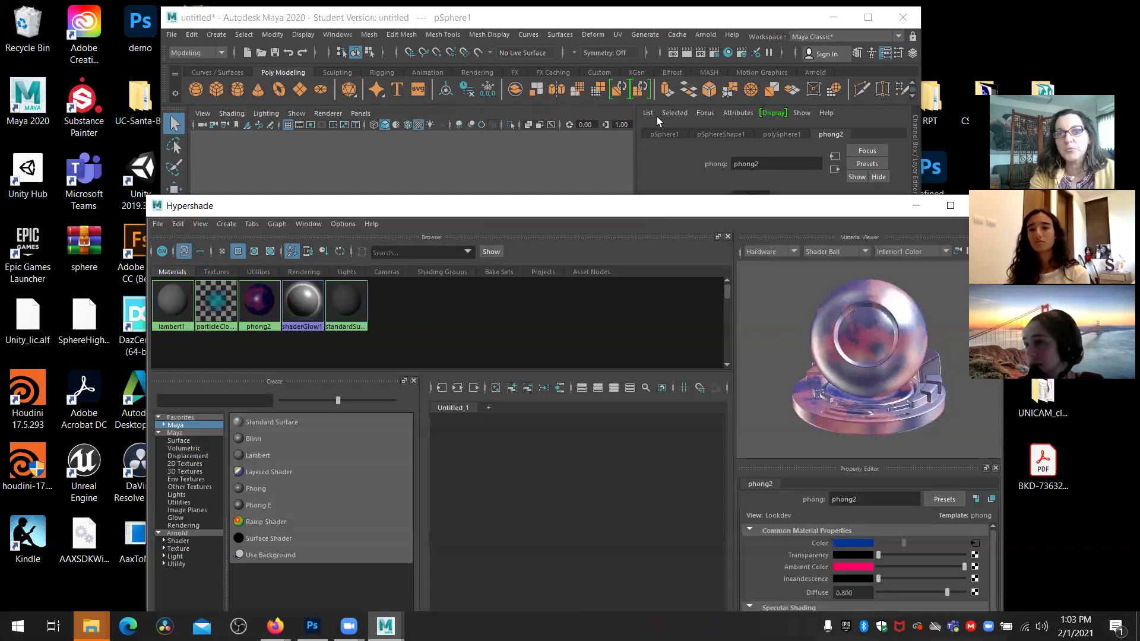
{"action": "left_click", "coordinate": [615, 22]}
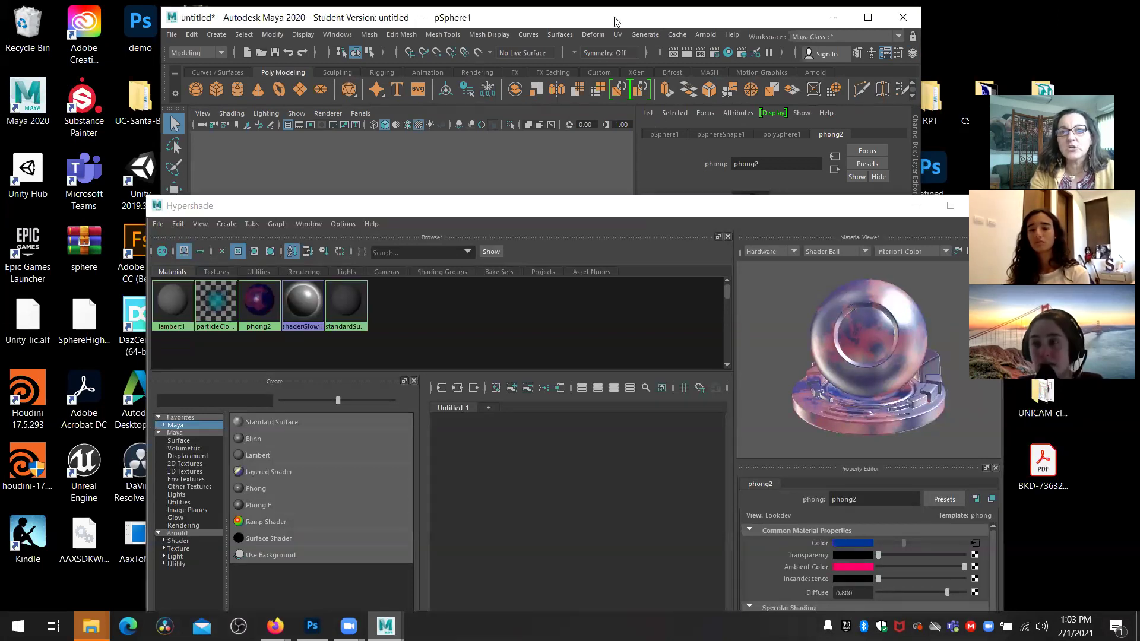
Minimize the Hypershade, review phong2's material attributes, and examine the sphere in the viewport from far away and up close
{"action": "left_click", "coordinate": [916, 206]}
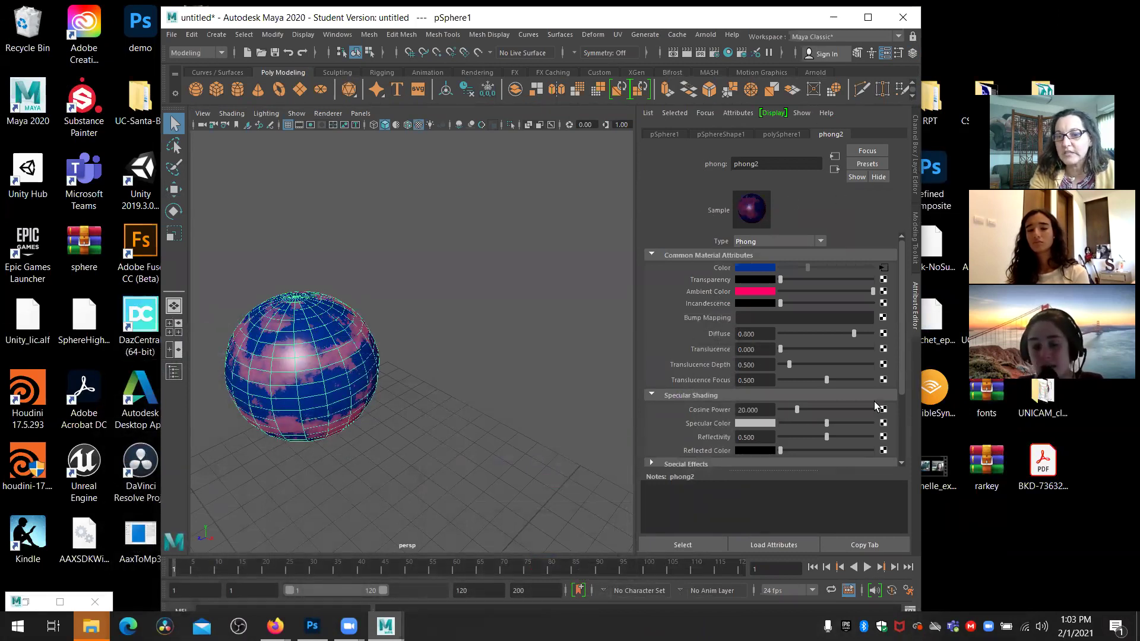
{"action": "left_click_drag", "start_coordinate": [898, 387], "coordinate": [889, 468]}
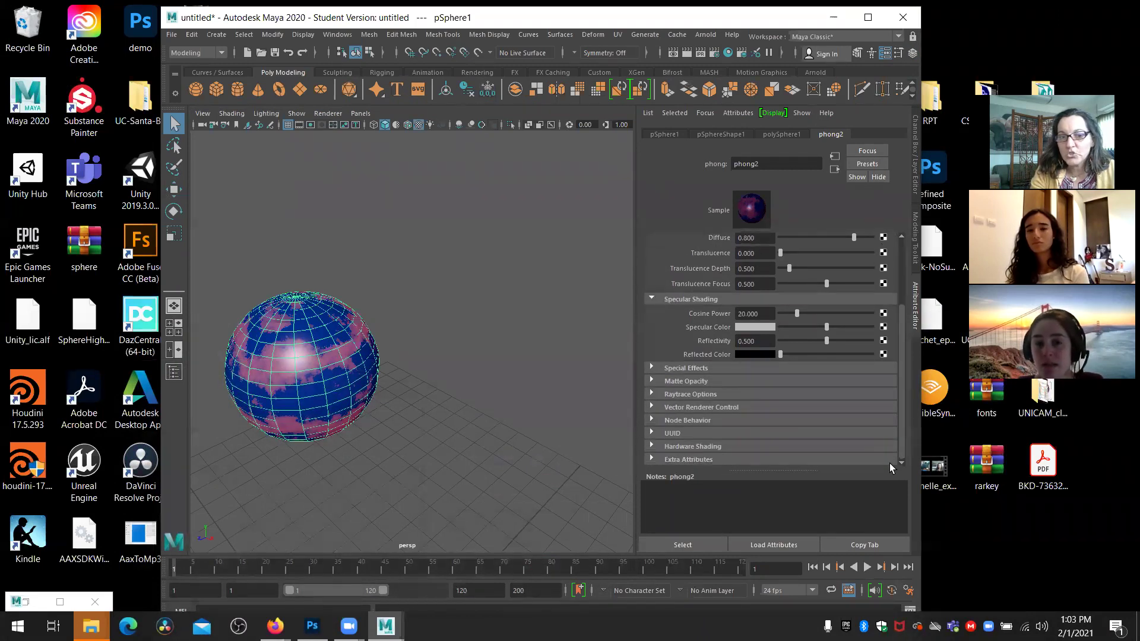
{"action": "scroll", "coordinate": [890, 463], "scroll_direction": "up", "scroll_amount": 3}
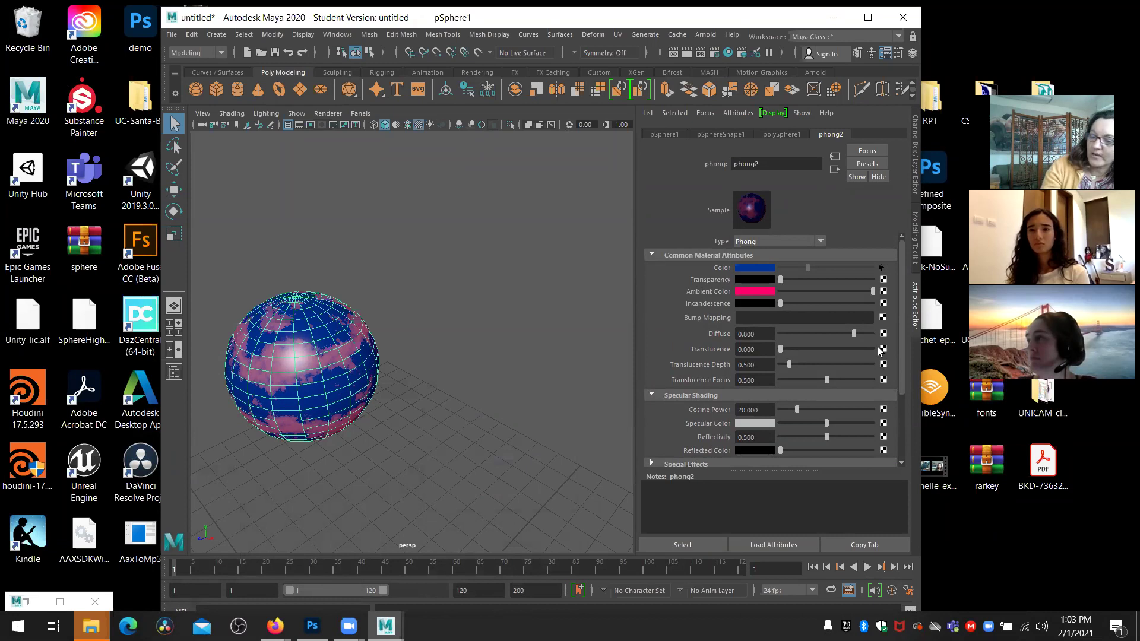
{"action": "scroll", "coordinate": [510, 431], "scroll_direction": "up", "scroll_amount": 4}
{"action": "scroll", "coordinate": [505, 427], "scroll_direction": "down", "scroll_amount": 9}
{"action": "scroll", "coordinate": [501, 423], "scroll_direction": "down", "scroll_amount": 3}
{"action": "scroll", "coordinate": [501, 423], "scroll_direction": "up", "scroll_amount": 3}
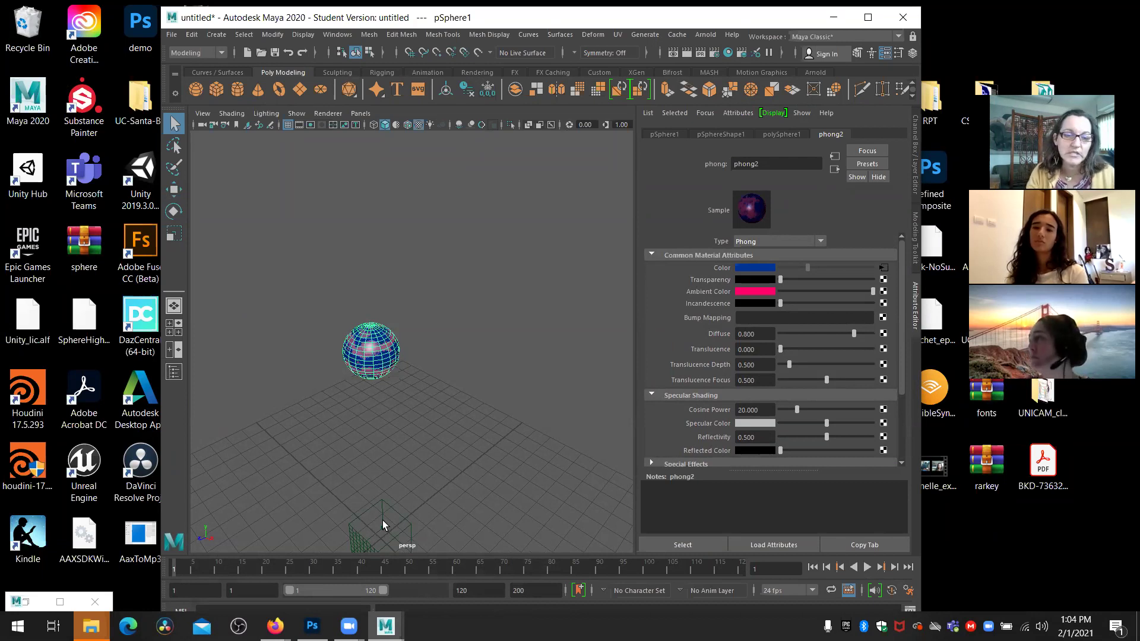
{"action": "scroll", "coordinate": [357, 403], "scroll_direction": "up", "scroll_amount": 5}
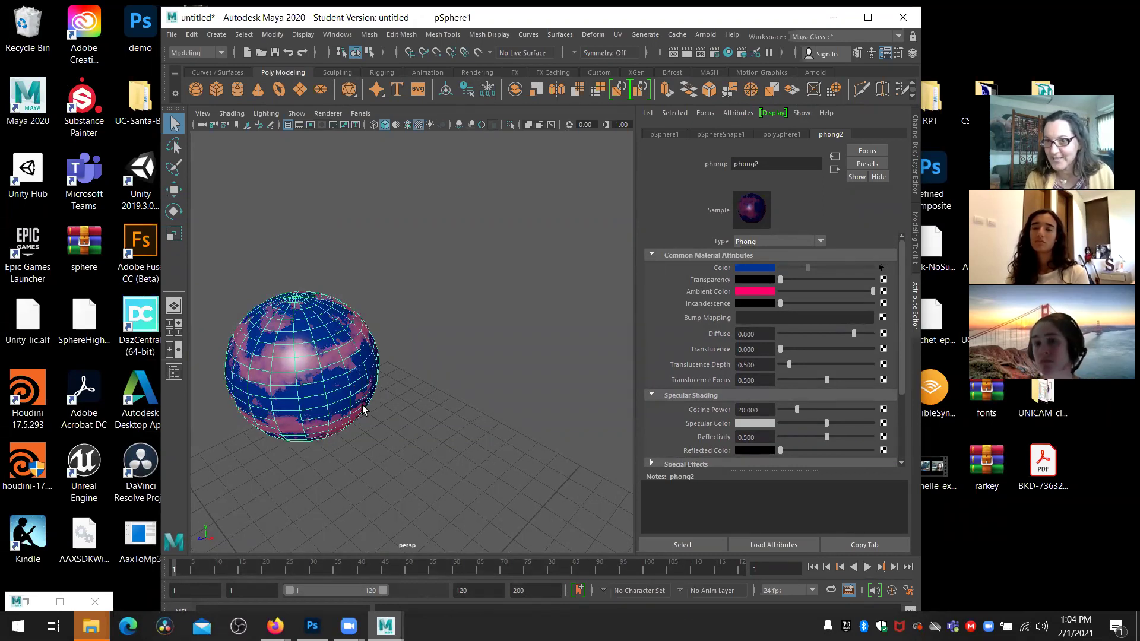
Render the current frame in the Render View, switch the renderer to Maya Software and render the sphere again
{"action": "left_click", "coordinate": [686, 54]}
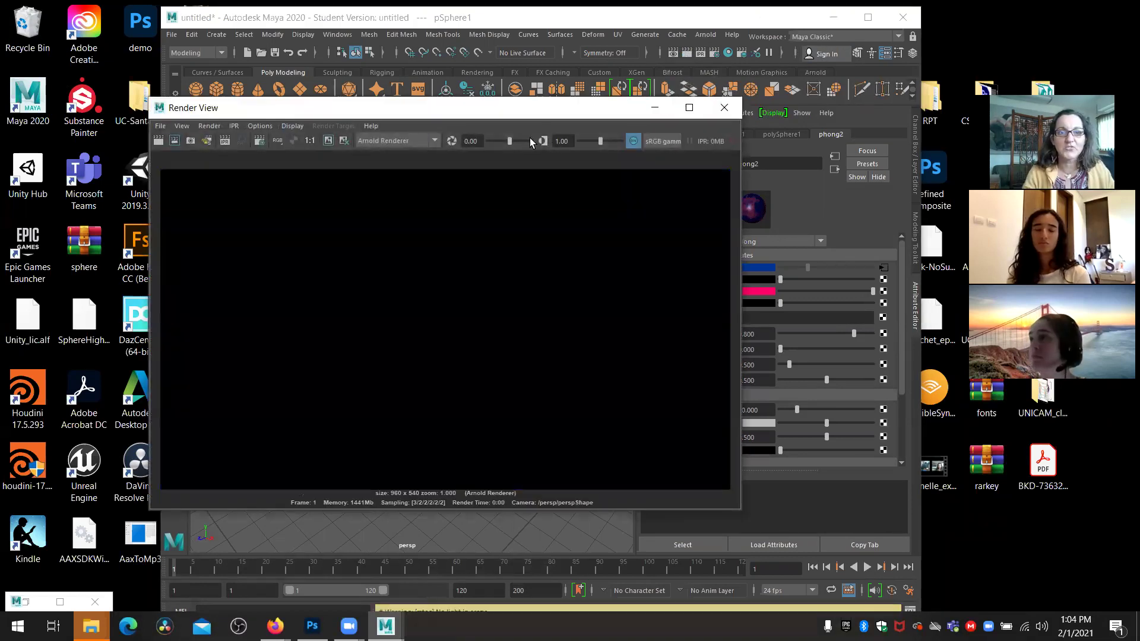
{"action": "left_click", "coordinate": [437, 144]}
{"action": "left_click", "coordinate": [426, 153]}
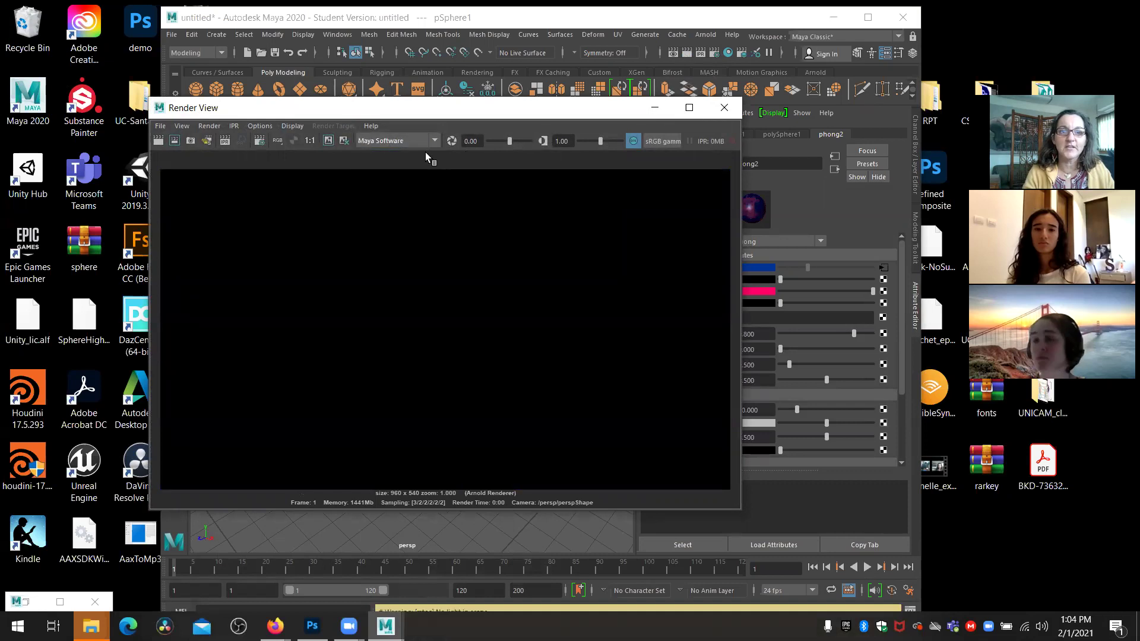
{"action": "left_click", "coordinate": [158, 141]}
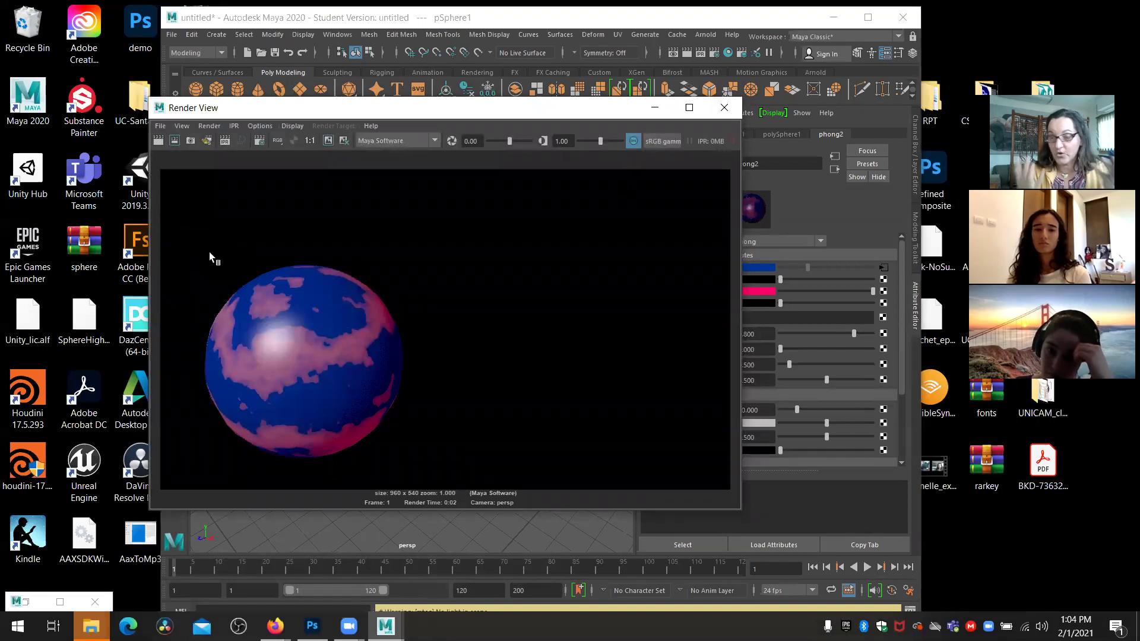
Switch the Render View's renderer to Maya Hardware 2.0 and render the sphere for comparison
{"action": "left_click", "coordinate": [433, 140]}
{"action": "left_click", "coordinate": [426, 159]}
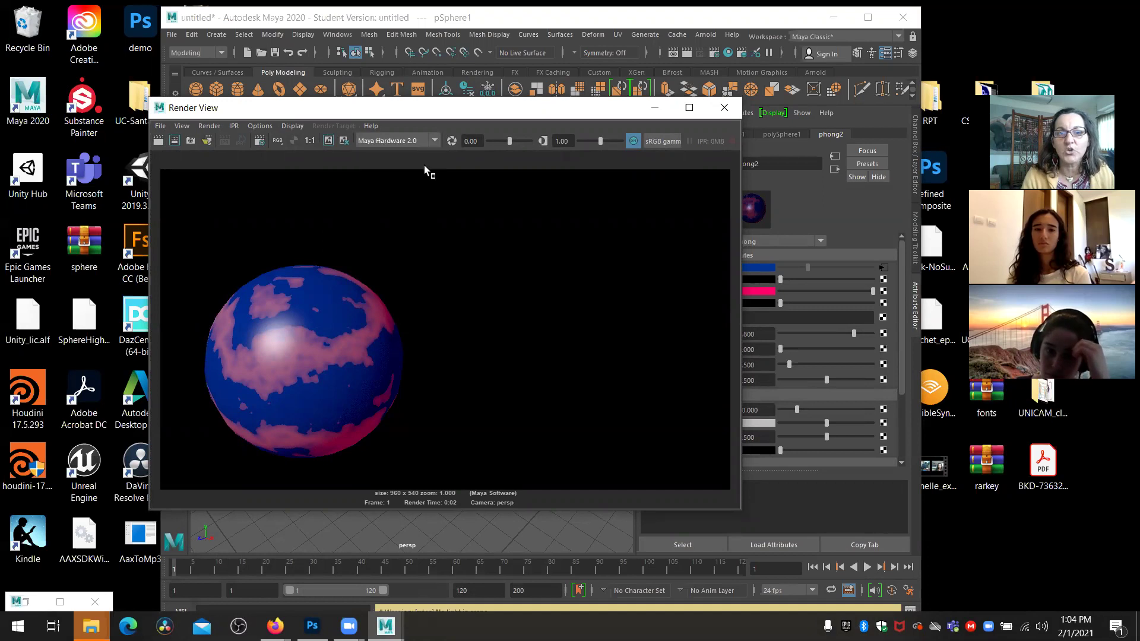
{"action": "left_click", "coordinate": [153, 138]}
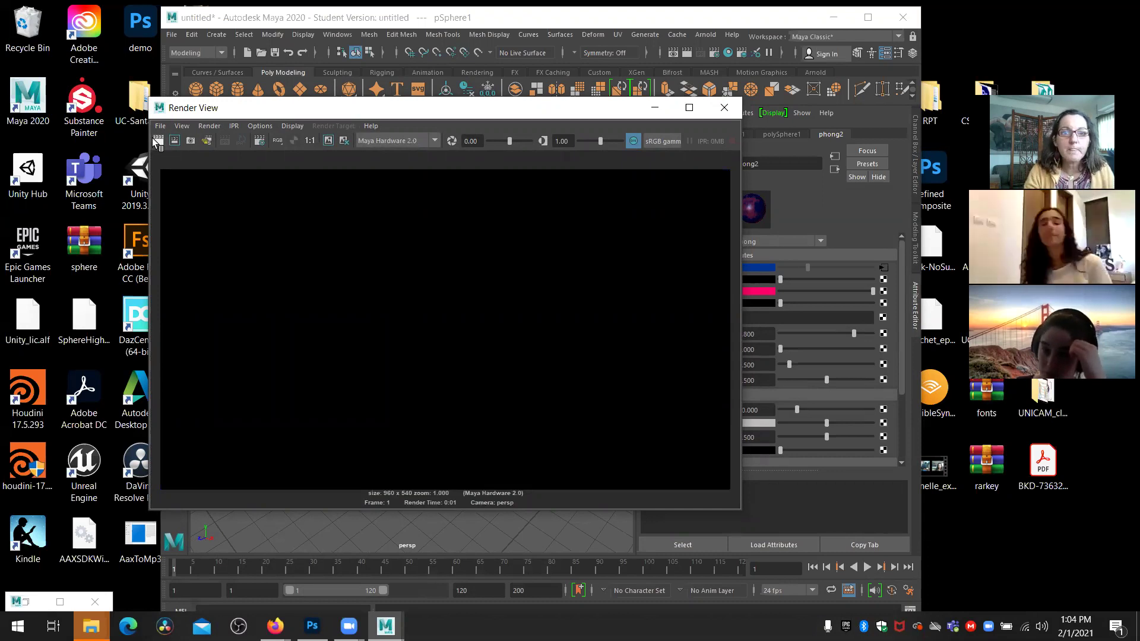
{"action": "left_click", "coordinate": [154, 141]}
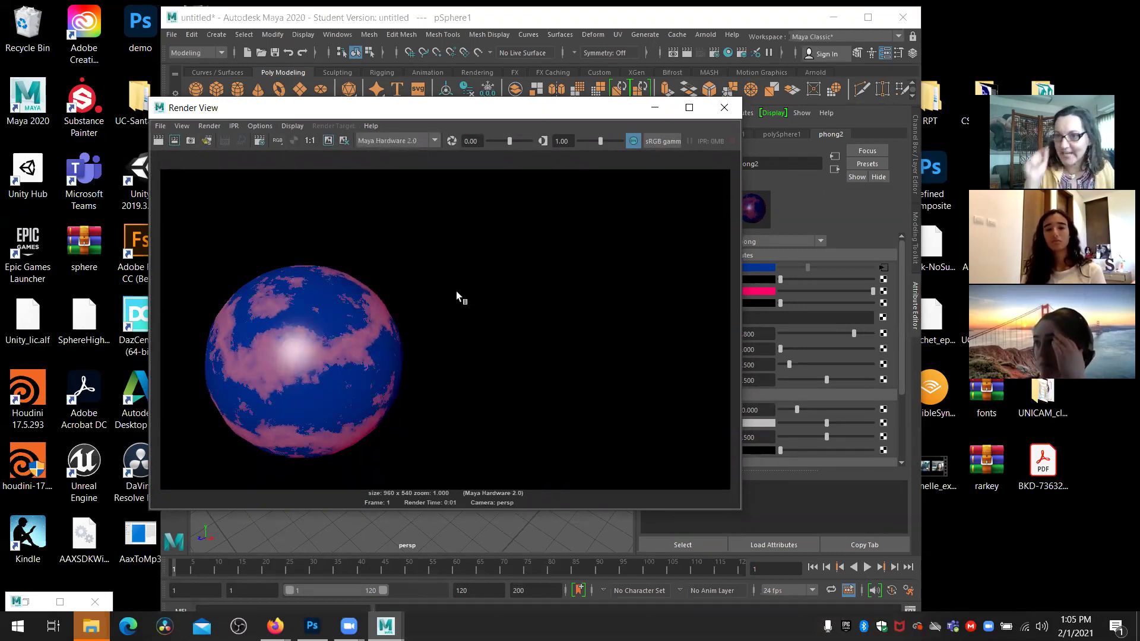
Render the sphere with the Maya Vector renderer
{"action": "left_click", "coordinate": [436, 141]}
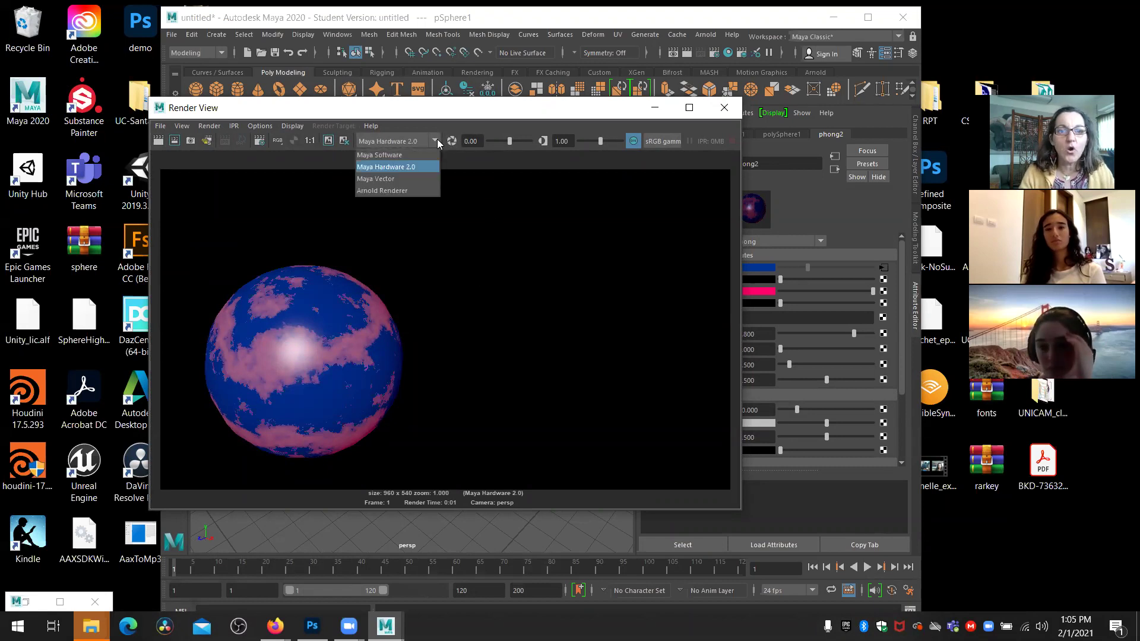
{"action": "left_click", "coordinate": [398, 175]}
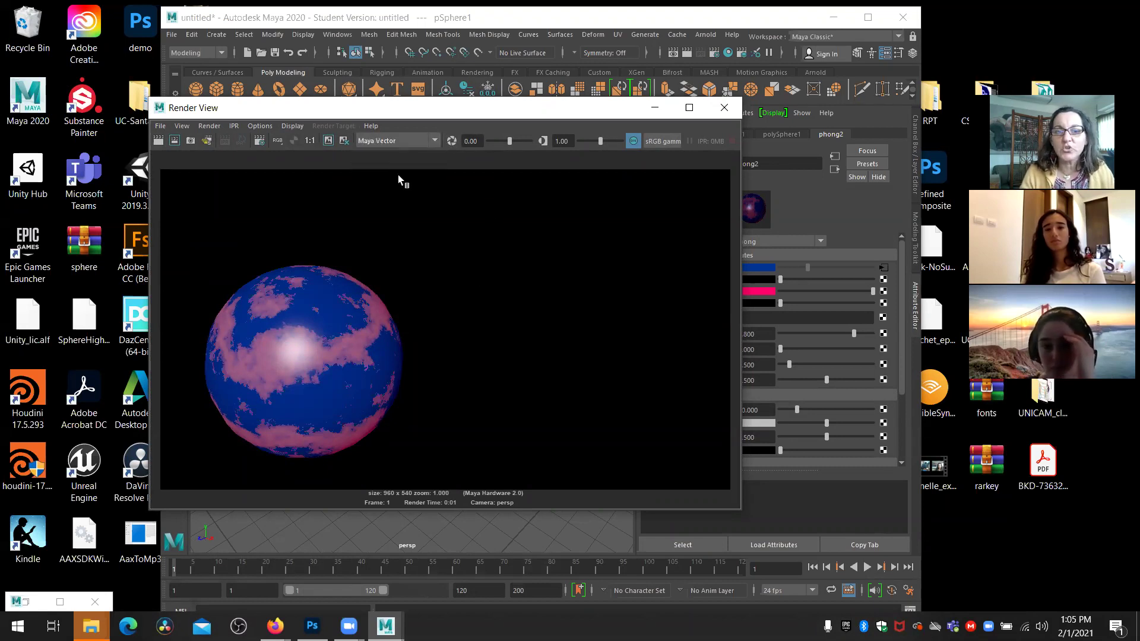
{"action": "left_click", "coordinate": [158, 140]}
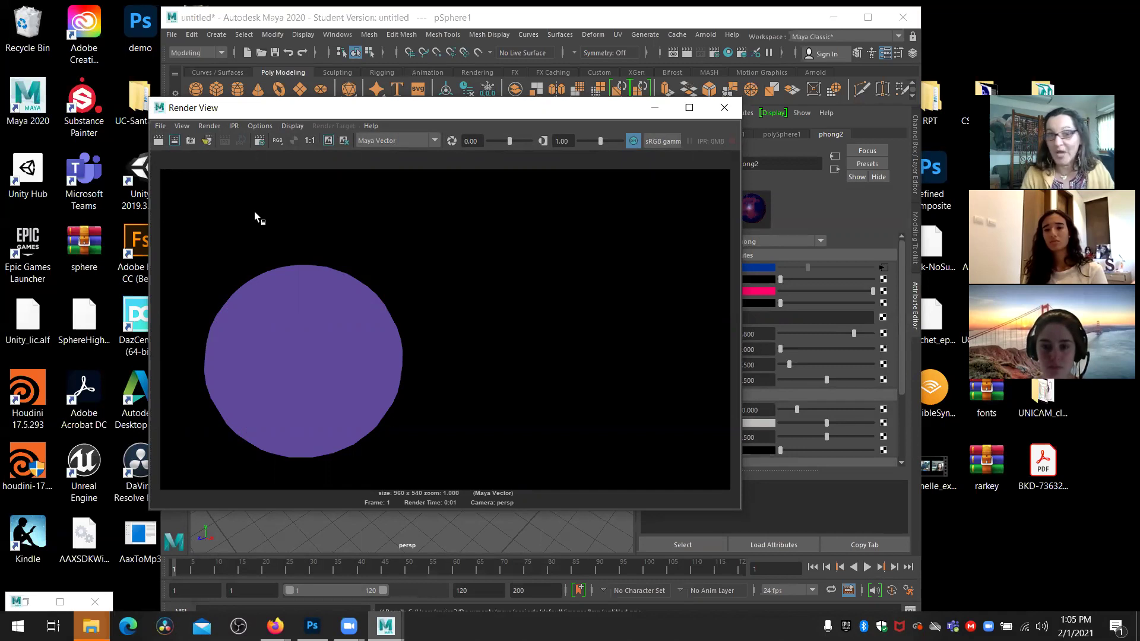
Set the renderer to Arnold Renderer and render the sphere in the Render View
{"action": "left_click", "coordinate": [434, 141]}
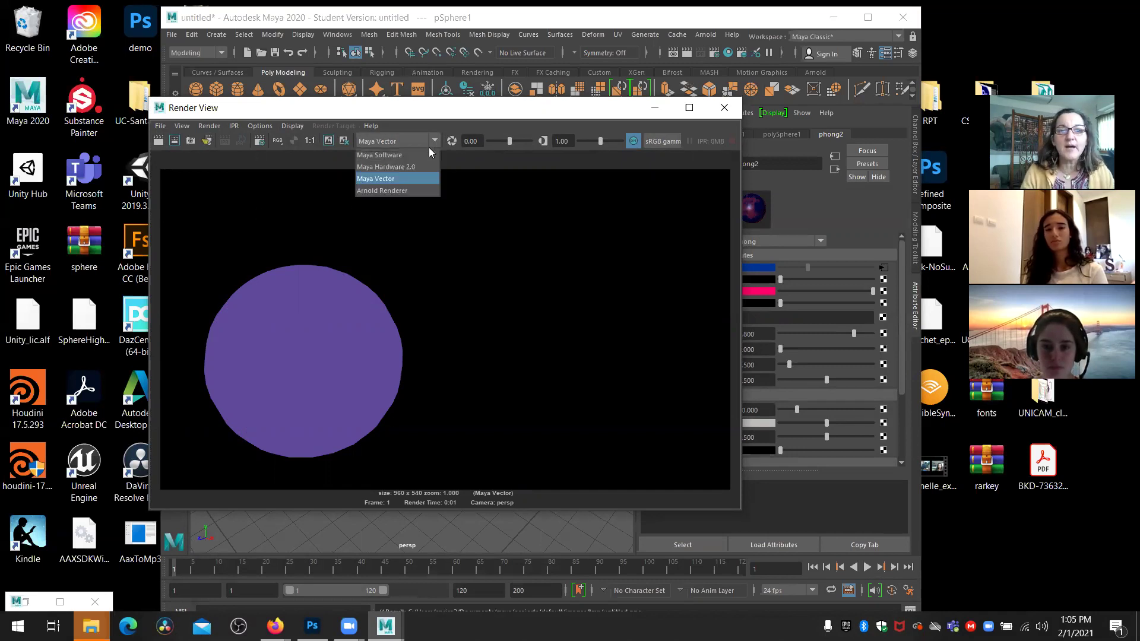
{"action": "left_click", "coordinate": [399, 190]}
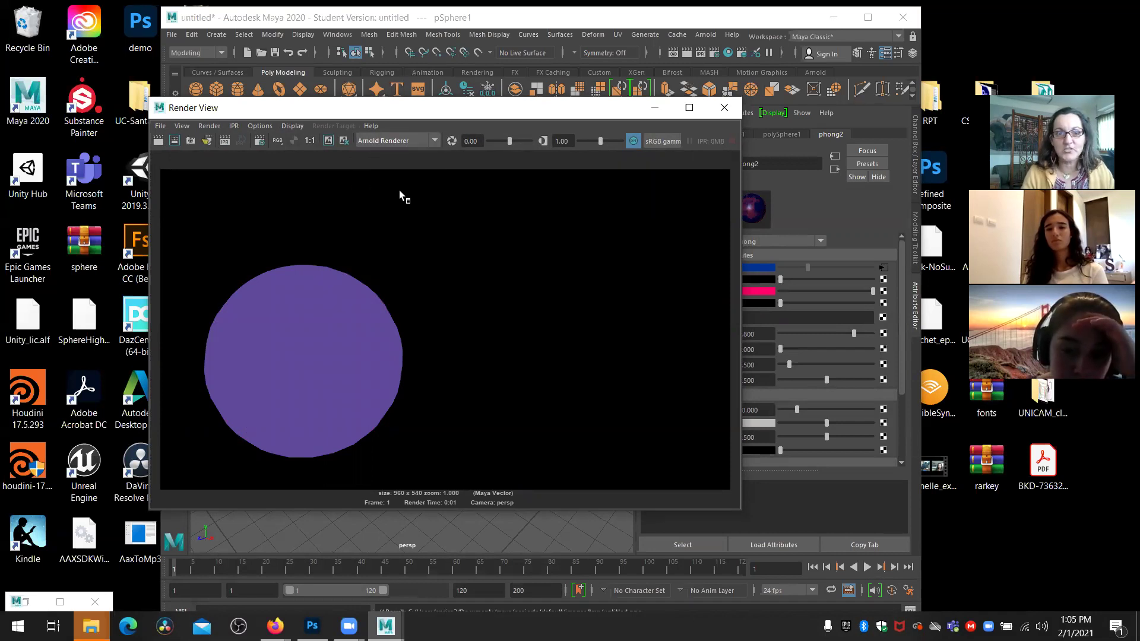
{"action": "left_click", "coordinate": [157, 141]}
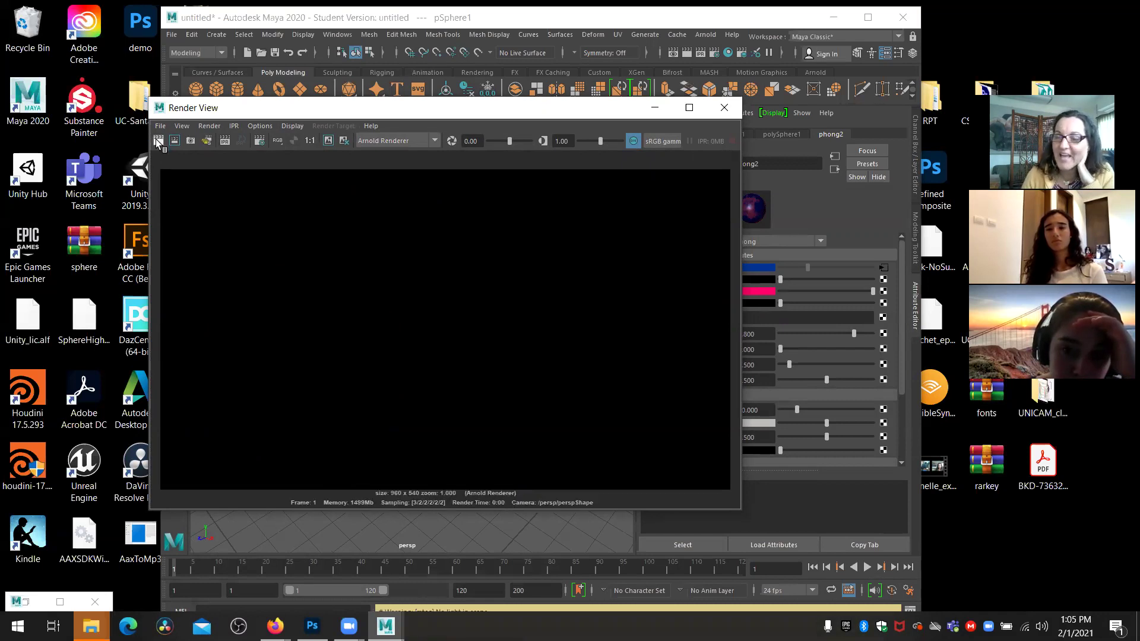
Return the renderer to Maya Software, render the sphere once more and close the Render View
{"action": "left_click", "coordinate": [392, 141]}
{"action": "left_click", "coordinate": [396, 155]}
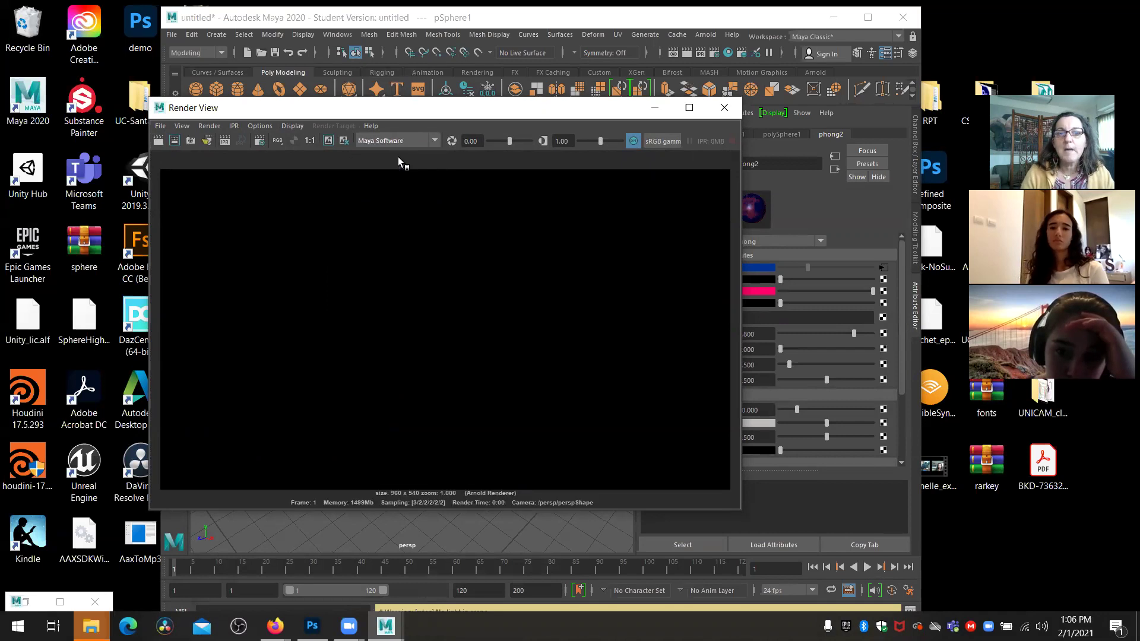
{"action": "left_click", "coordinate": [172, 143]}
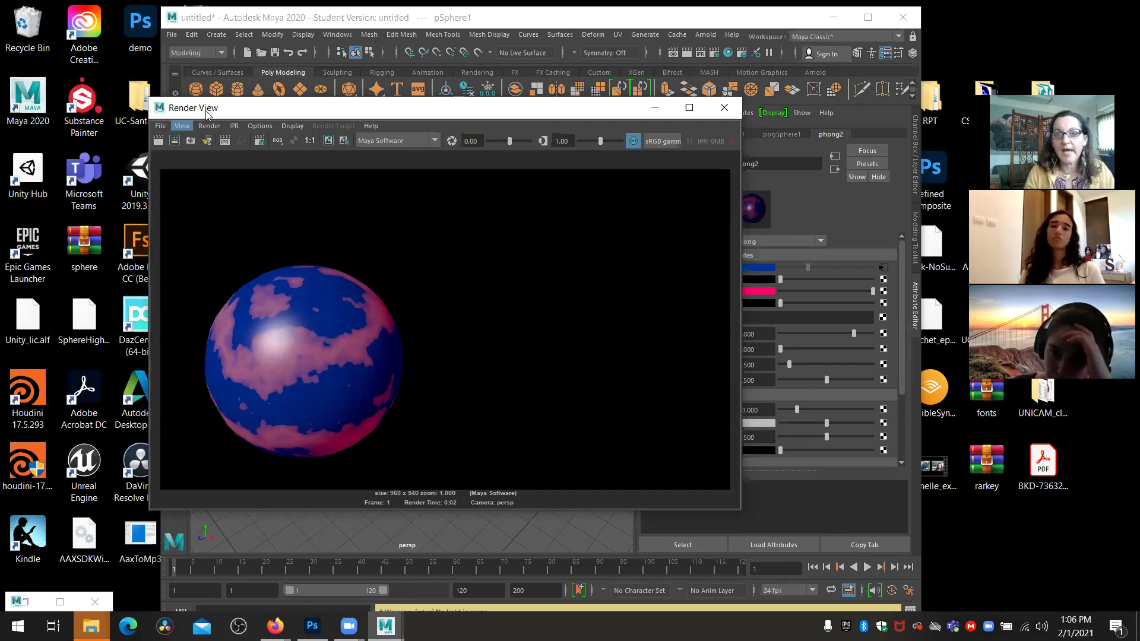
{"action": "left_click", "coordinate": [723, 108]}
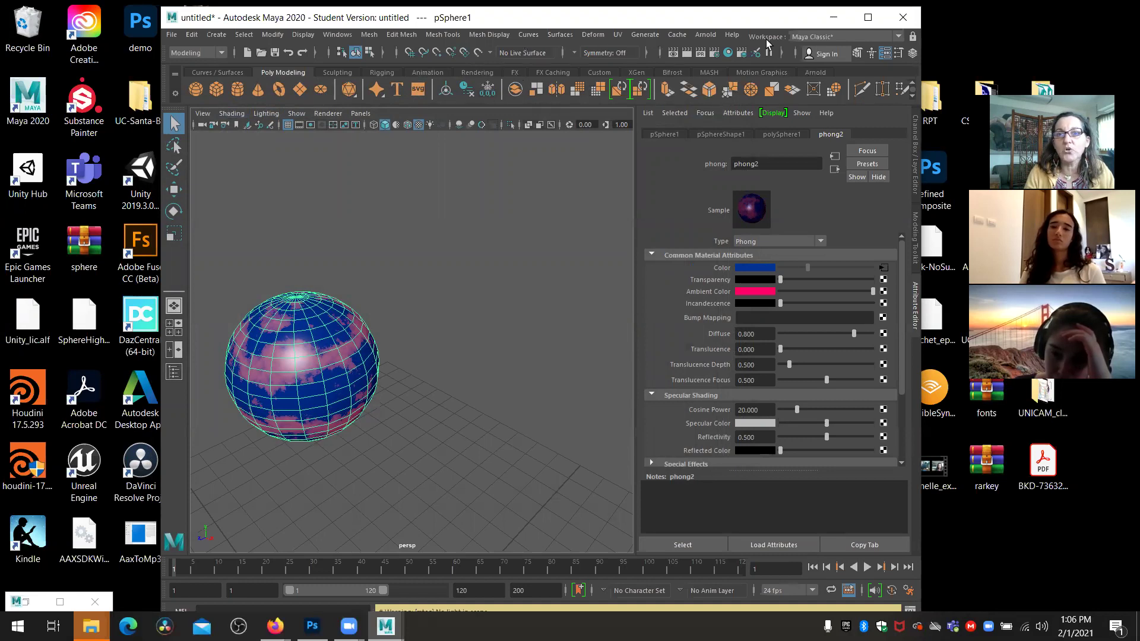
Inspect the Arnold plug-in mtoa.mll's Loaded and Auto load settings in an enlarged Plug-in Manager, and close the manager
{"action": "left_click", "coordinate": [711, 35]}
{"action": "left_click", "coordinate": [710, 35]}
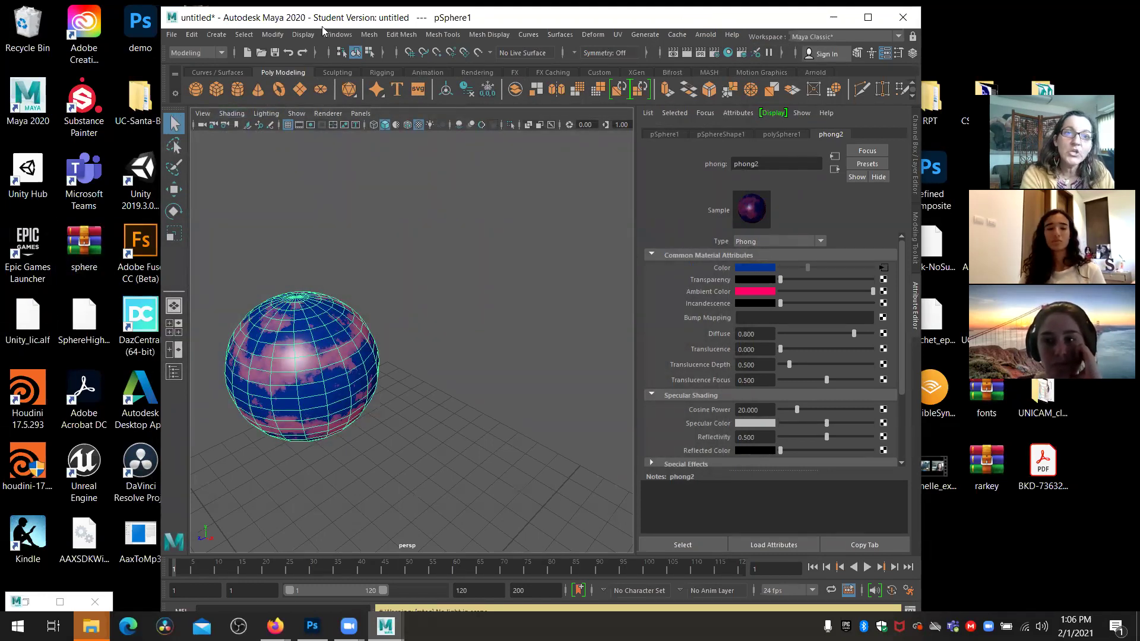
{"action": "left_click", "coordinate": [333, 37]}
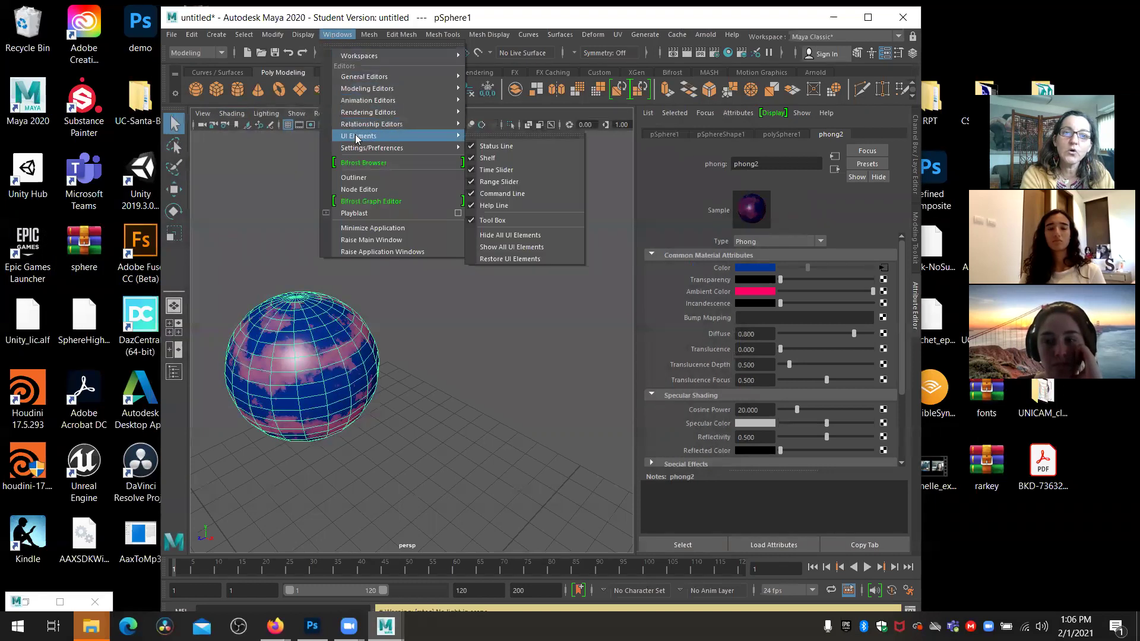
{"action": "mouse_move", "coordinate": [364, 140]}
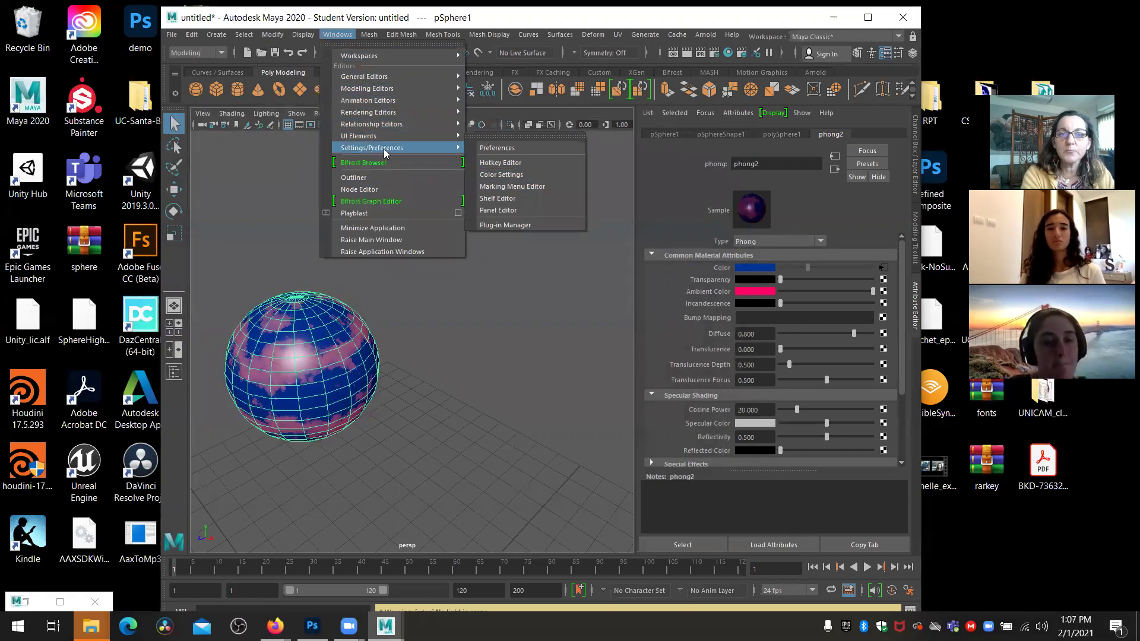
{"action": "left_click", "coordinate": [508, 227]}
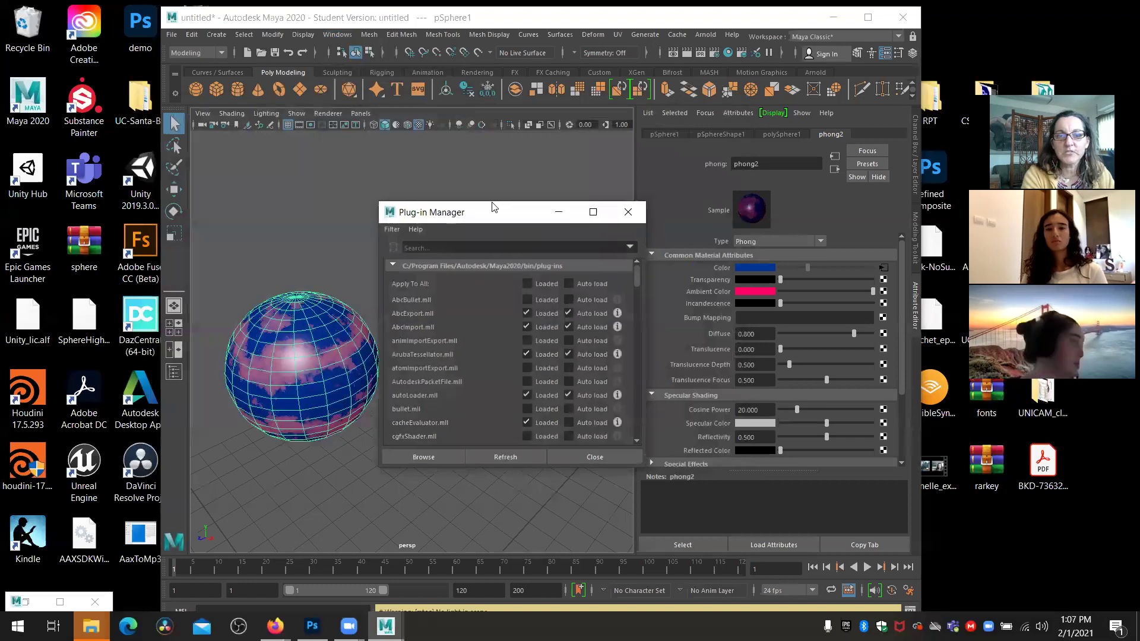
{"action": "left_click_drag", "start_coordinate": [502, 220], "coordinate": [428, 160]}
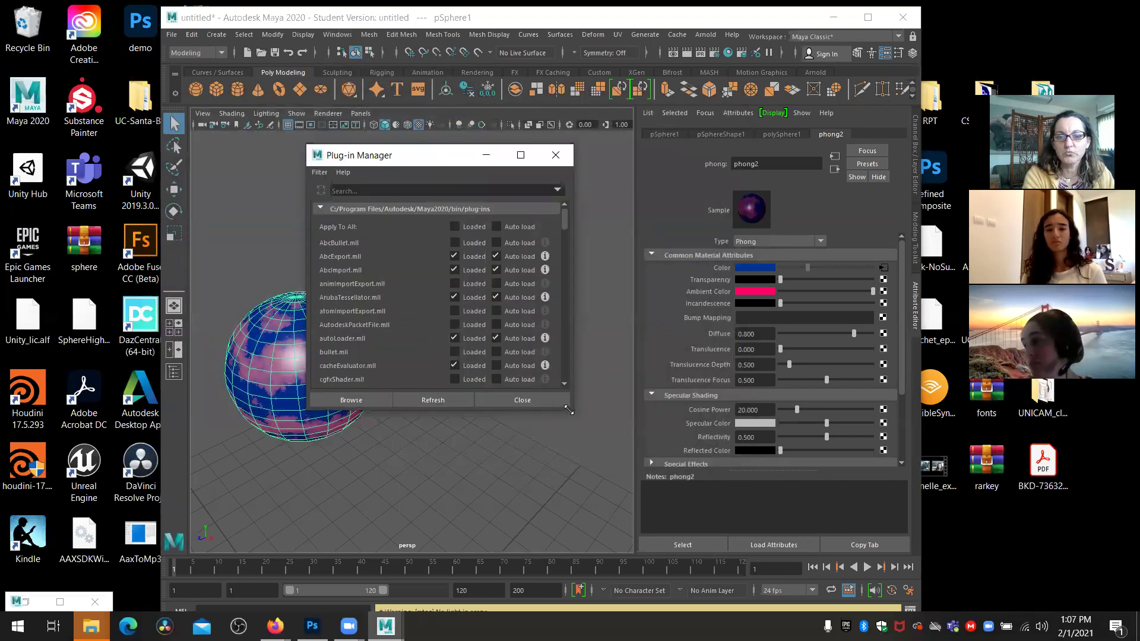
{"action": "left_click_drag", "start_coordinate": [569, 410], "coordinate": [591, 517]}
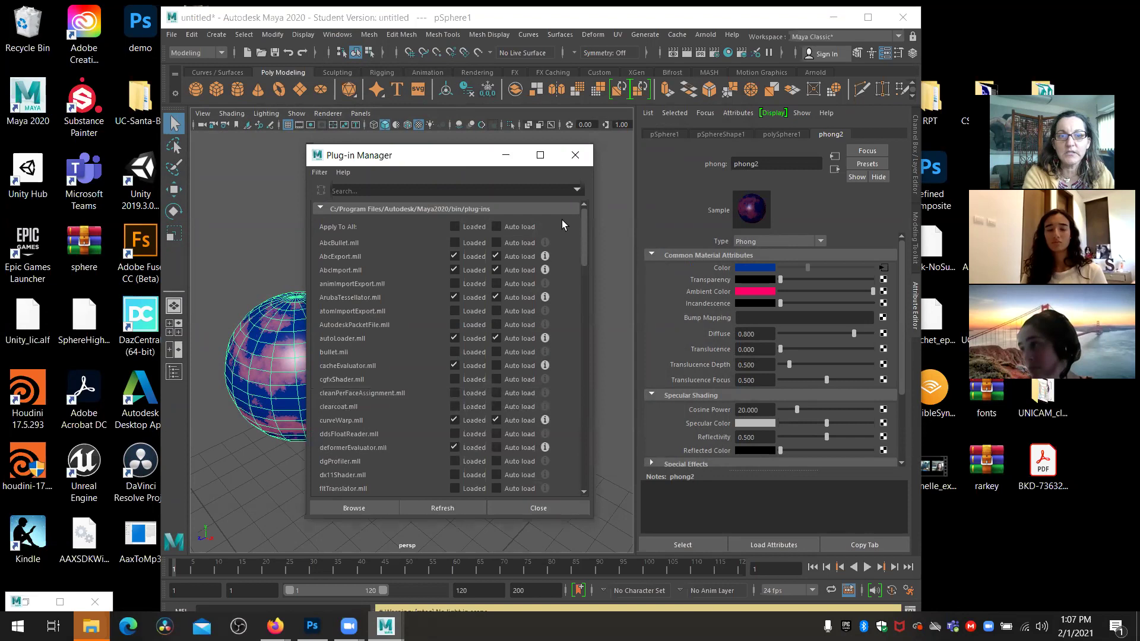
{"action": "left_click_drag", "start_coordinate": [582, 237], "coordinate": [615, 411]}
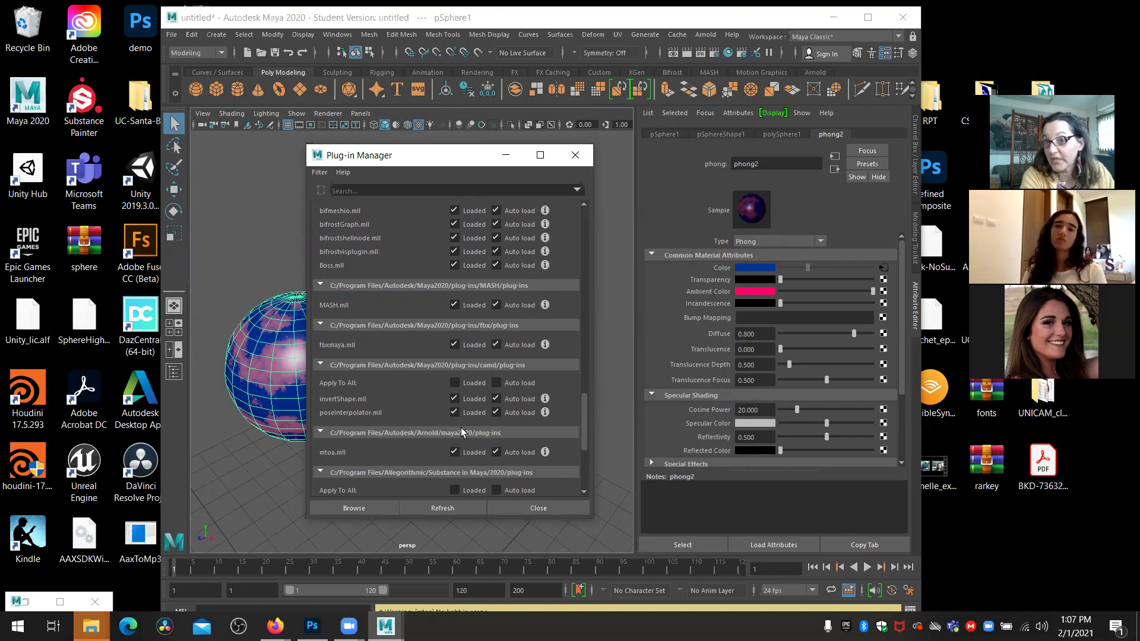
{"action": "left_click", "coordinate": [575, 157]}
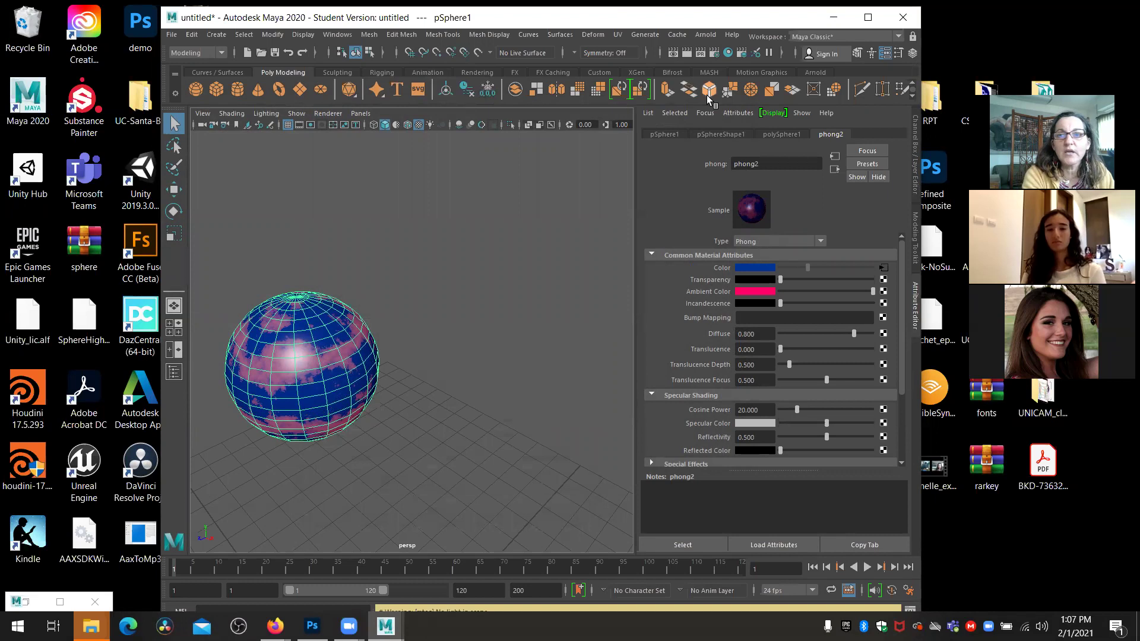
Look through the Arnold and Rendering shelves and the available light types, and deselect the sphere
{"action": "left_click", "coordinate": [814, 72]}
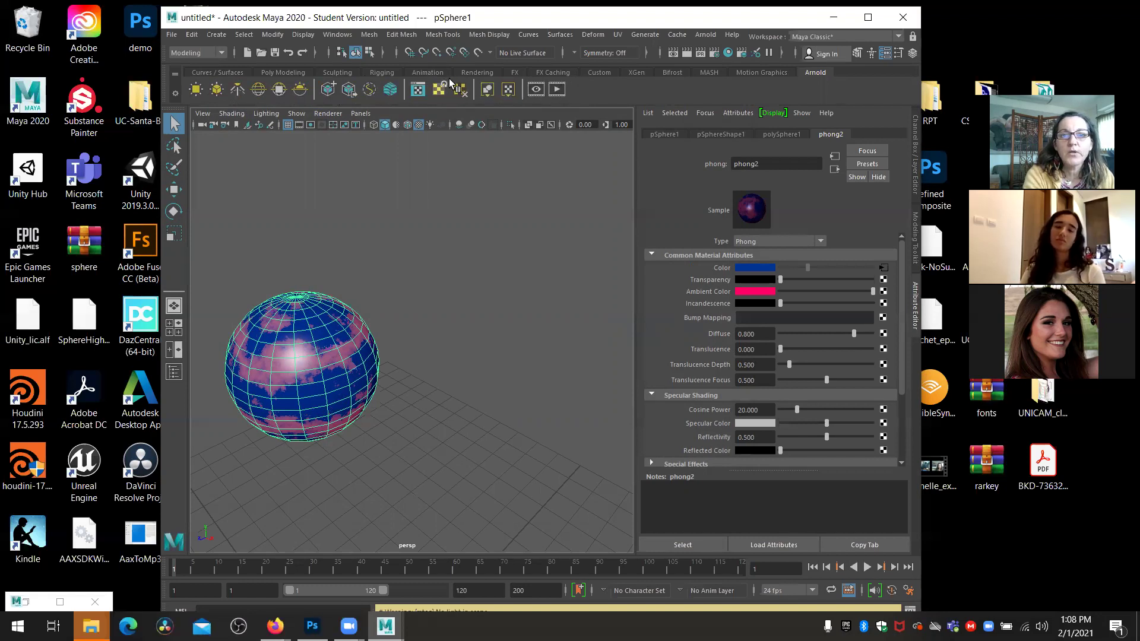
{"action": "left_click", "coordinate": [472, 72]}
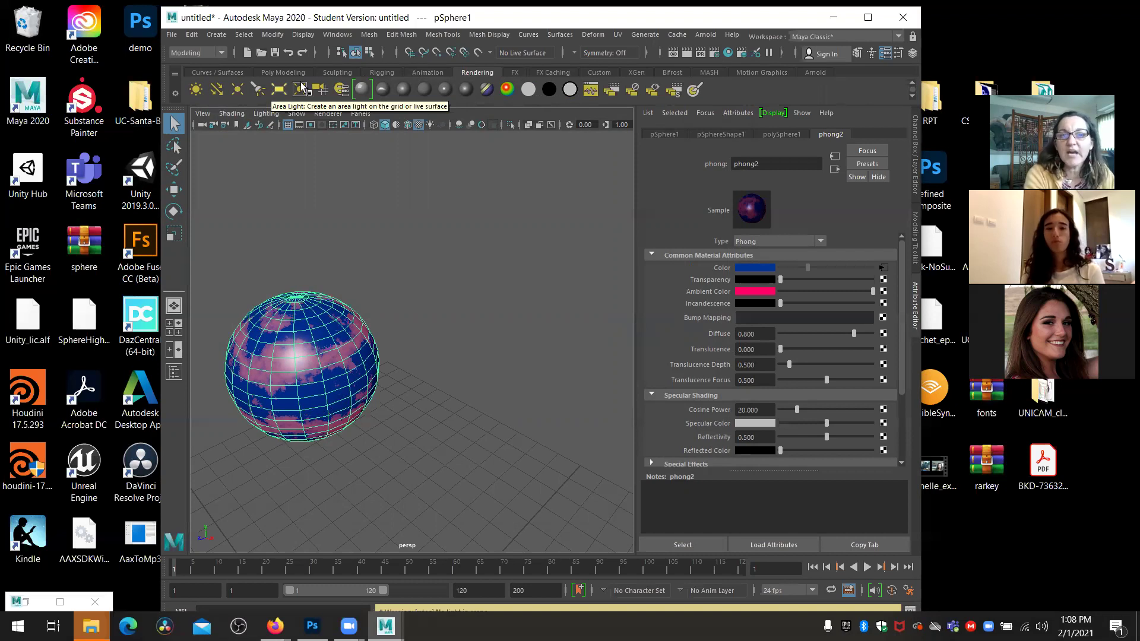
{"action": "left_click", "coordinate": [216, 35]}
{"action": "mouse_move", "coordinate": [229, 66]}
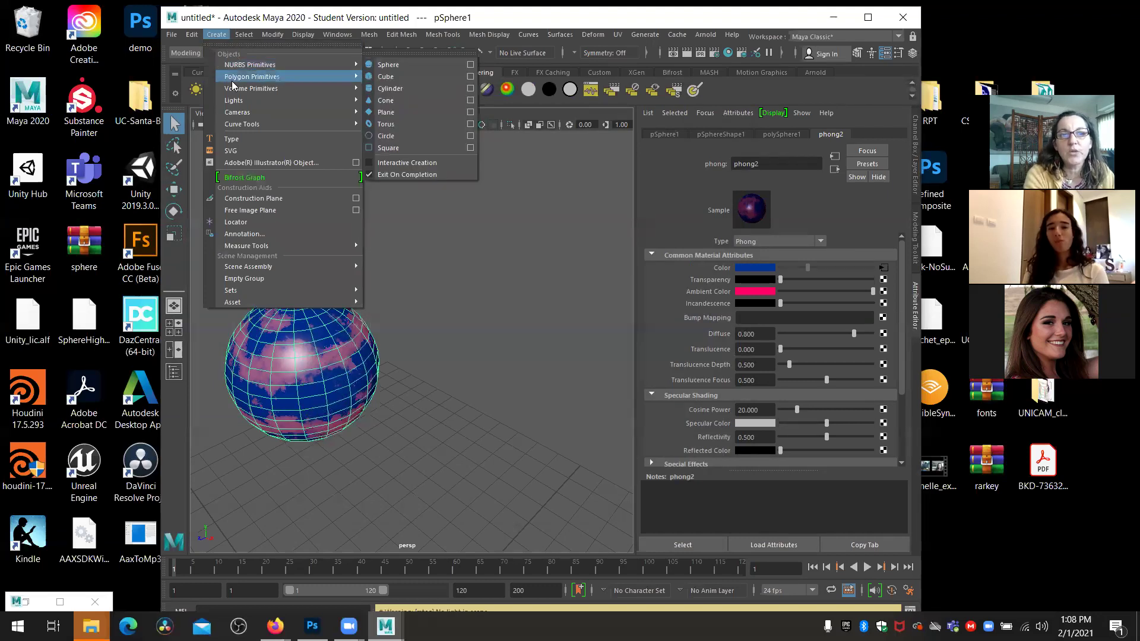
{"action": "mouse_move", "coordinate": [240, 107]}
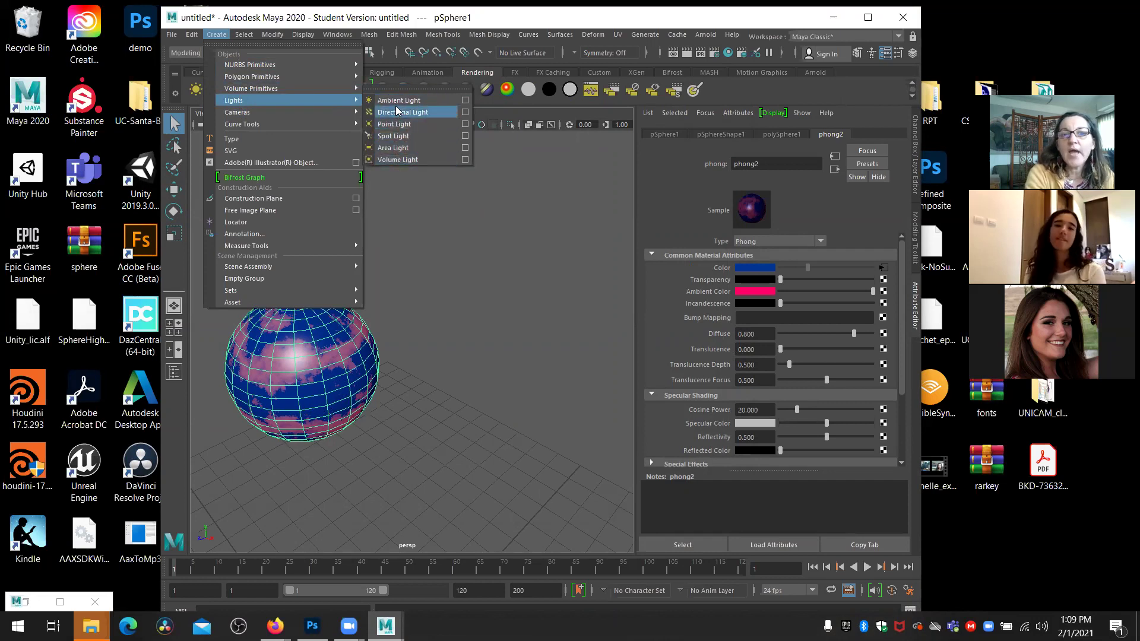
{"action": "left_click", "coordinate": [443, 256]}
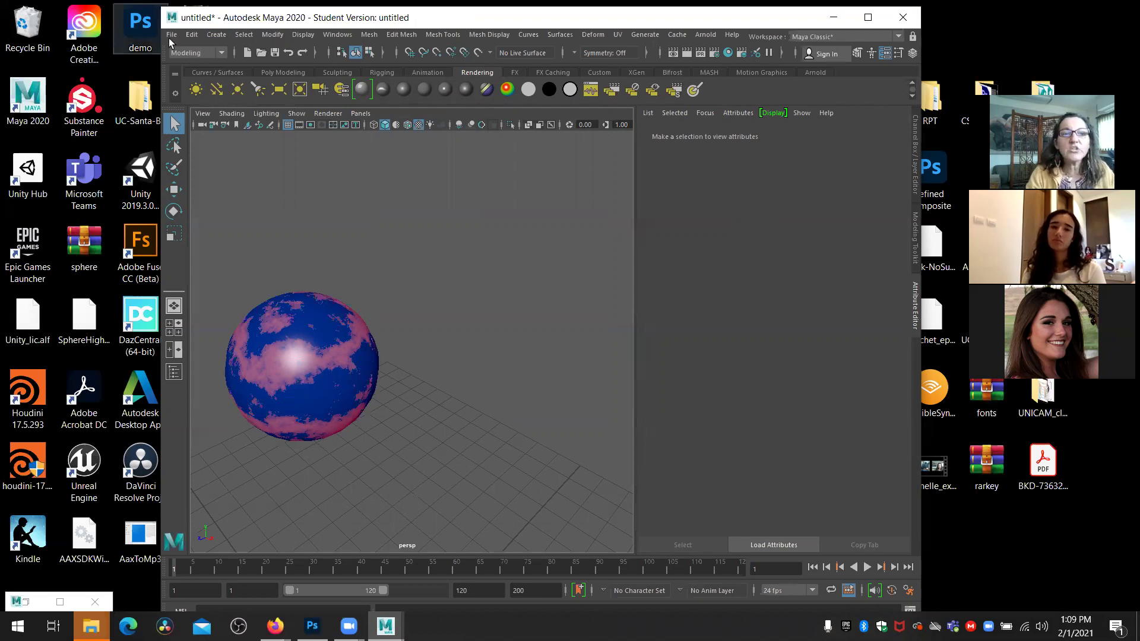
Open the Render Settings and move their window over the middle of the viewport
{"action": "left_click", "coordinate": [217, 89]}
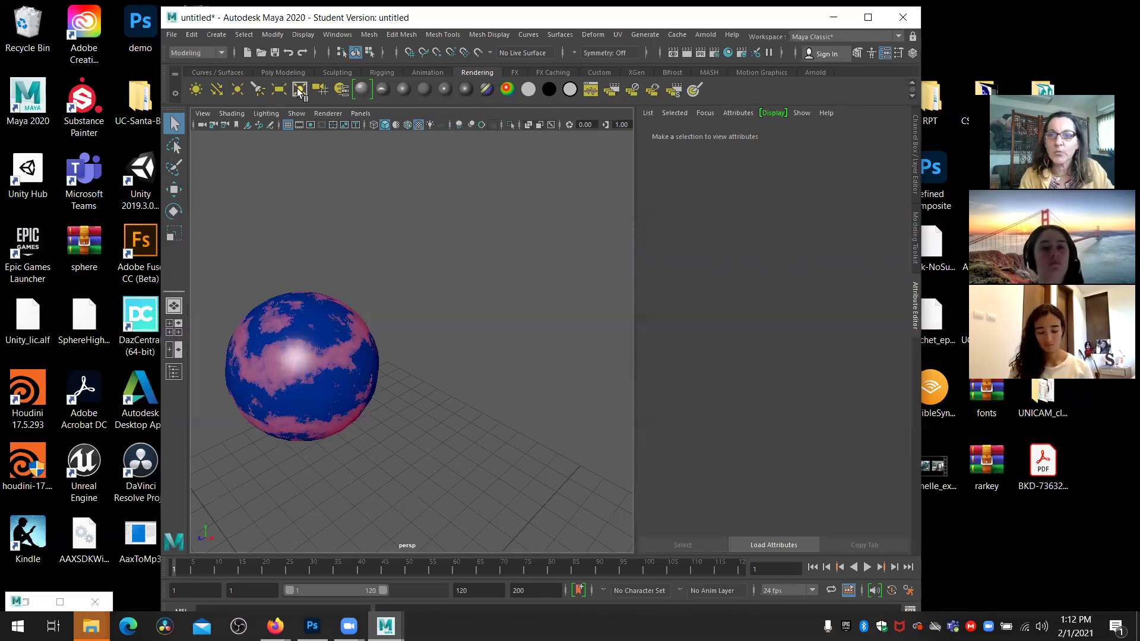
{"action": "left_click", "coordinate": [713, 53]}
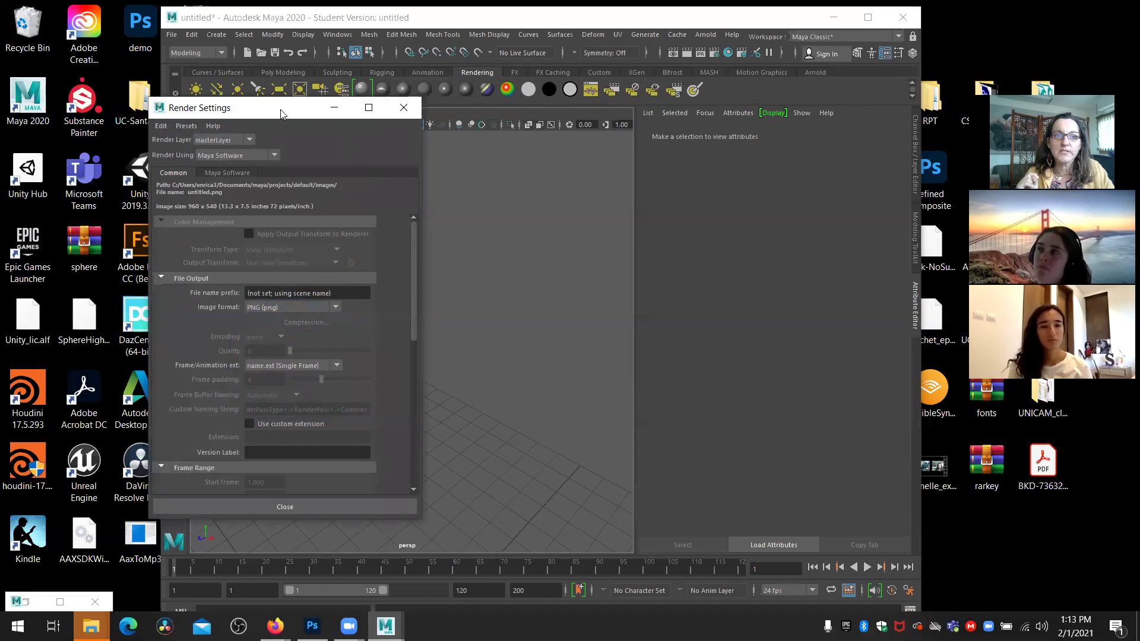
{"action": "left_click_drag", "start_coordinate": [281, 112], "coordinate": [368, 79]}
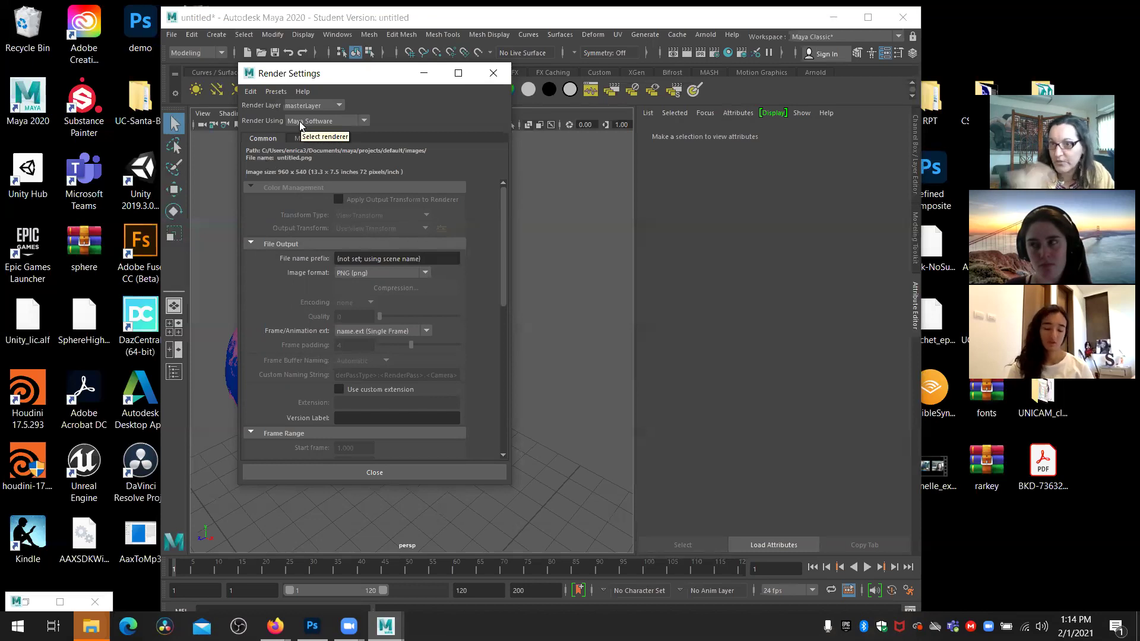
Try Arnold Renderer and Maya Hardware 2.0 as the renderer, and return to Maya Software
{"action": "left_click", "coordinate": [365, 120]}
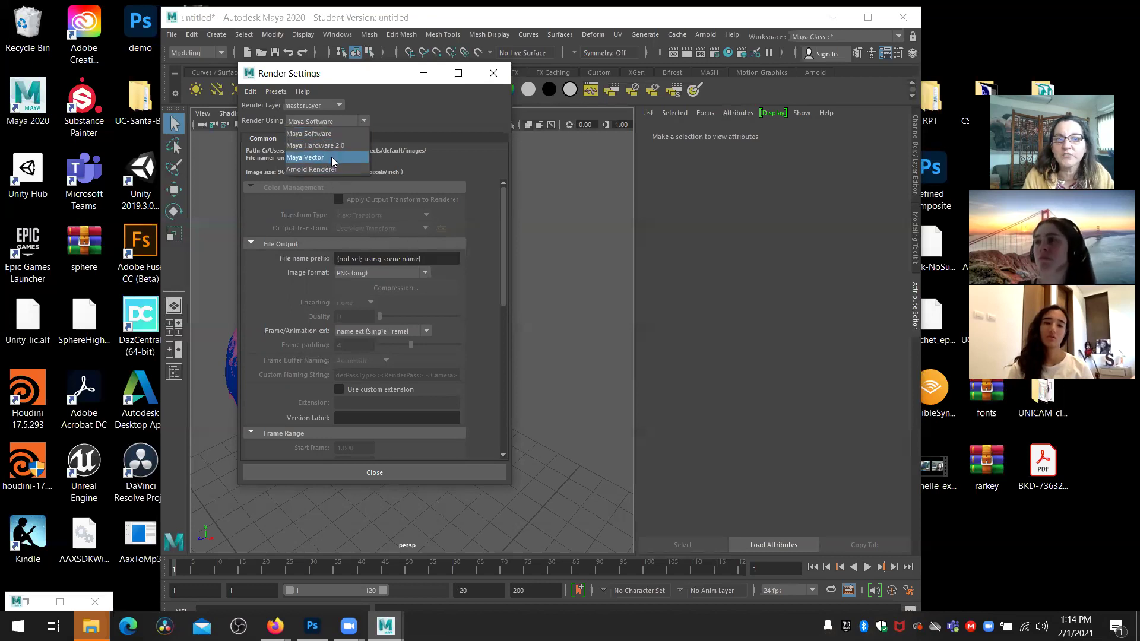
{"action": "left_click", "coordinate": [328, 169]}
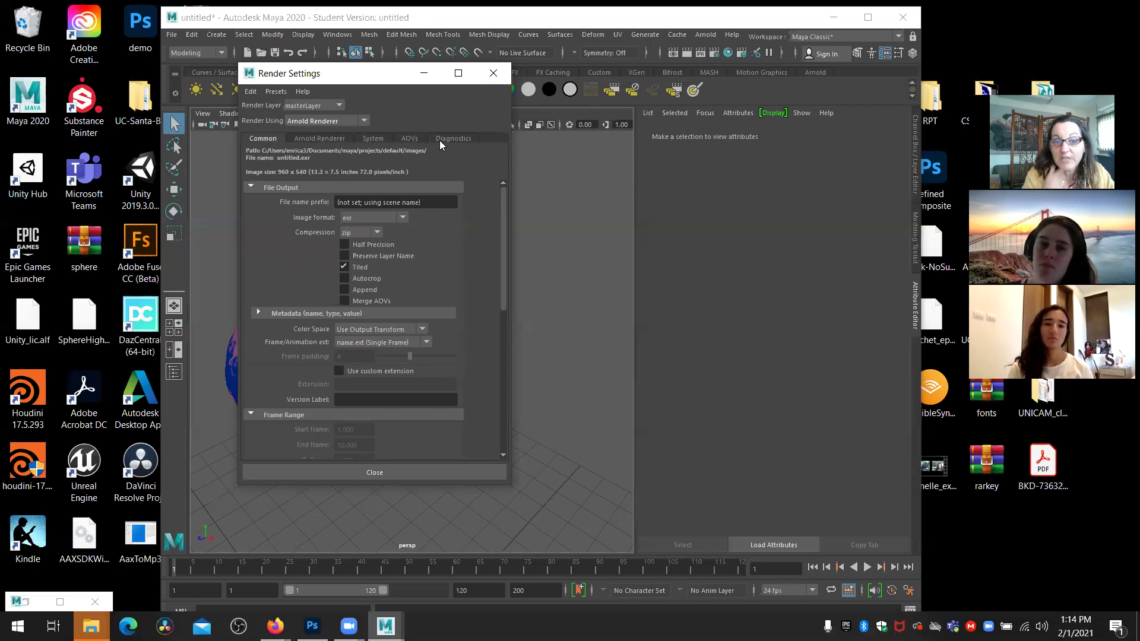
{"action": "left_click", "coordinate": [364, 121]}
{"action": "left_click", "coordinate": [344, 131]}
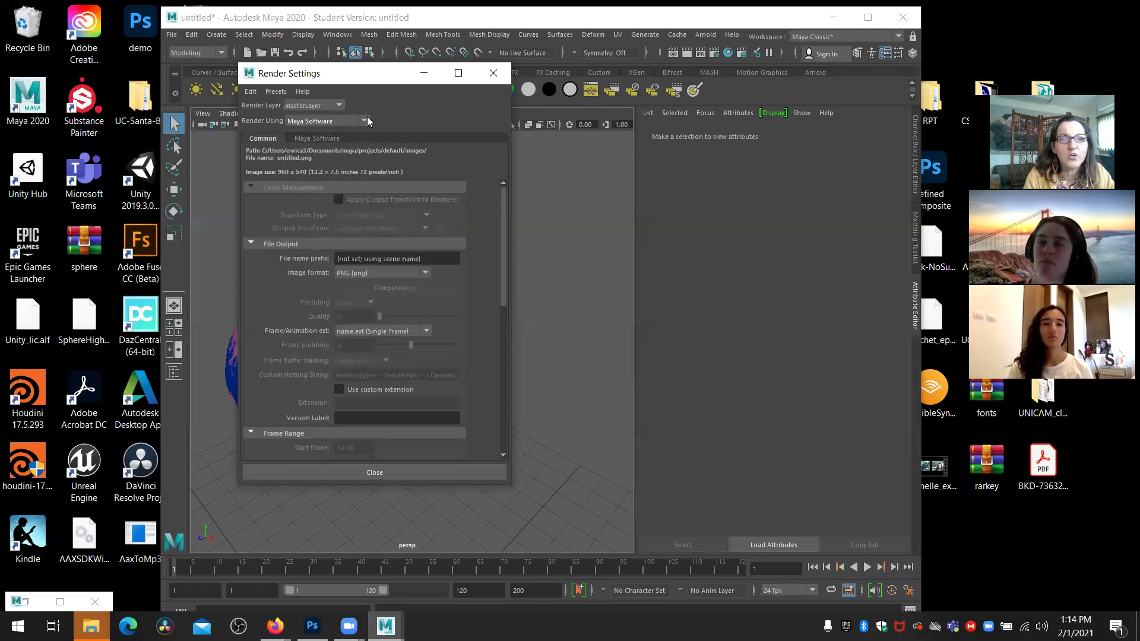
{"action": "left_click", "coordinate": [367, 121]}
{"action": "left_click", "coordinate": [362, 141]}
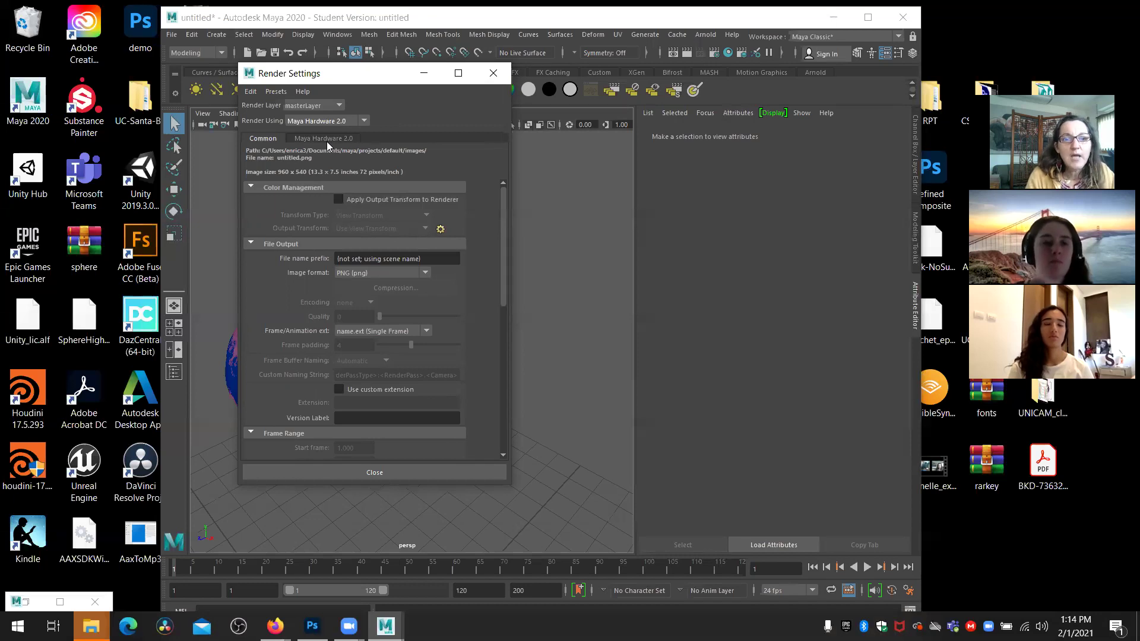
{"action": "left_click", "coordinate": [311, 122]}
{"action": "left_click", "coordinate": [313, 130]}
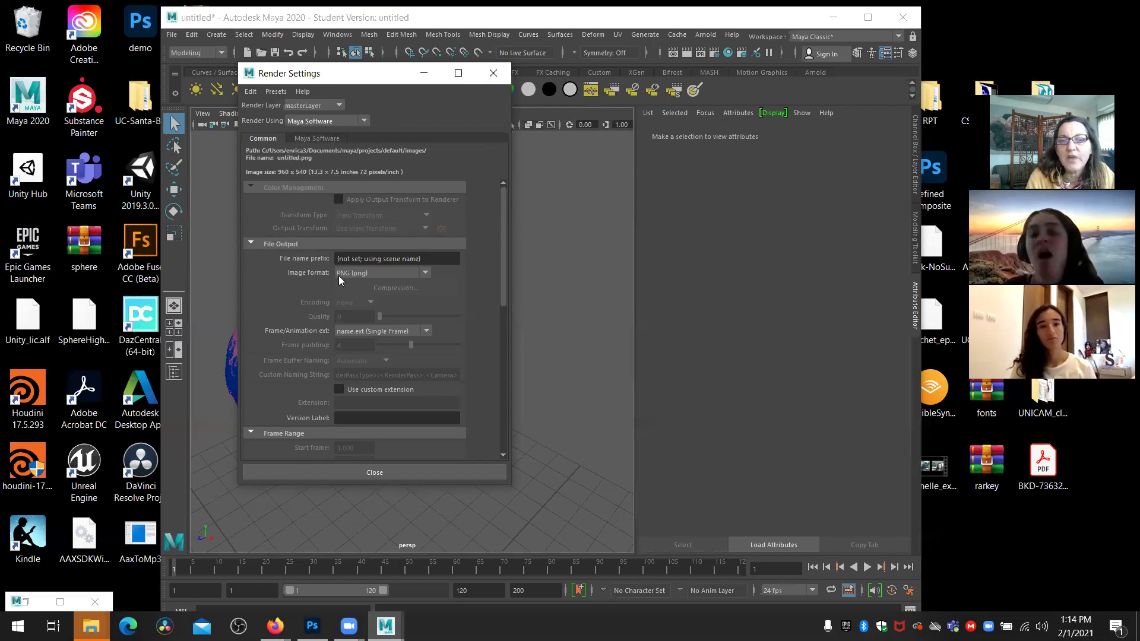
Look through the output image formats and set the image format to Quicktime Movie (mov)
{"action": "left_click", "coordinate": [424, 274]}
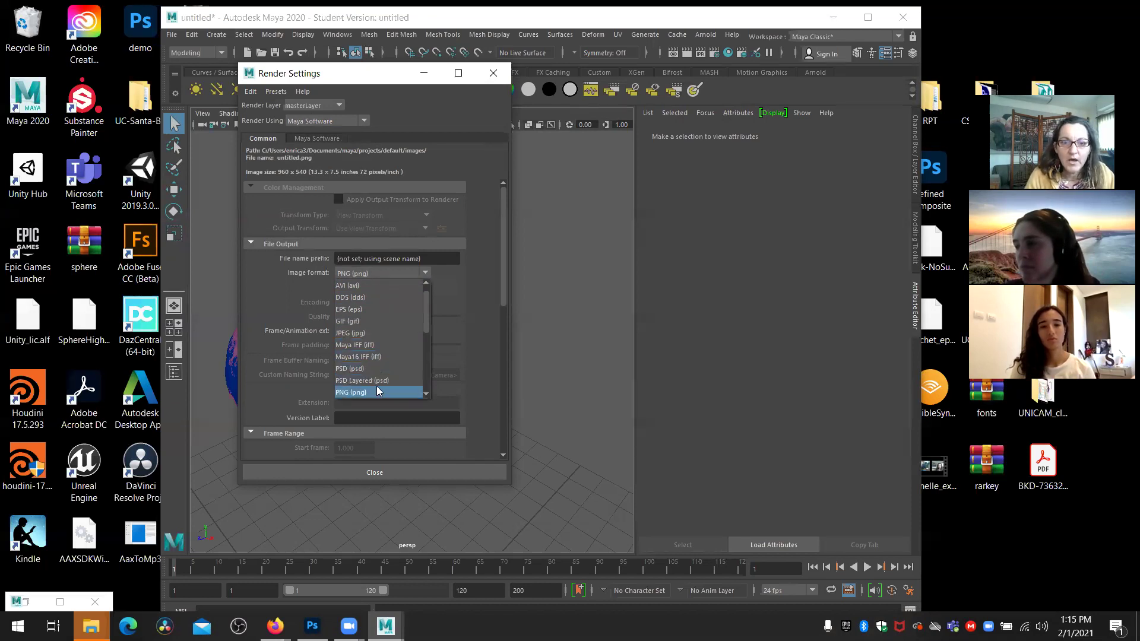
{"action": "left_click_drag", "start_coordinate": [425, 322], "coordinate": [425, 383]}
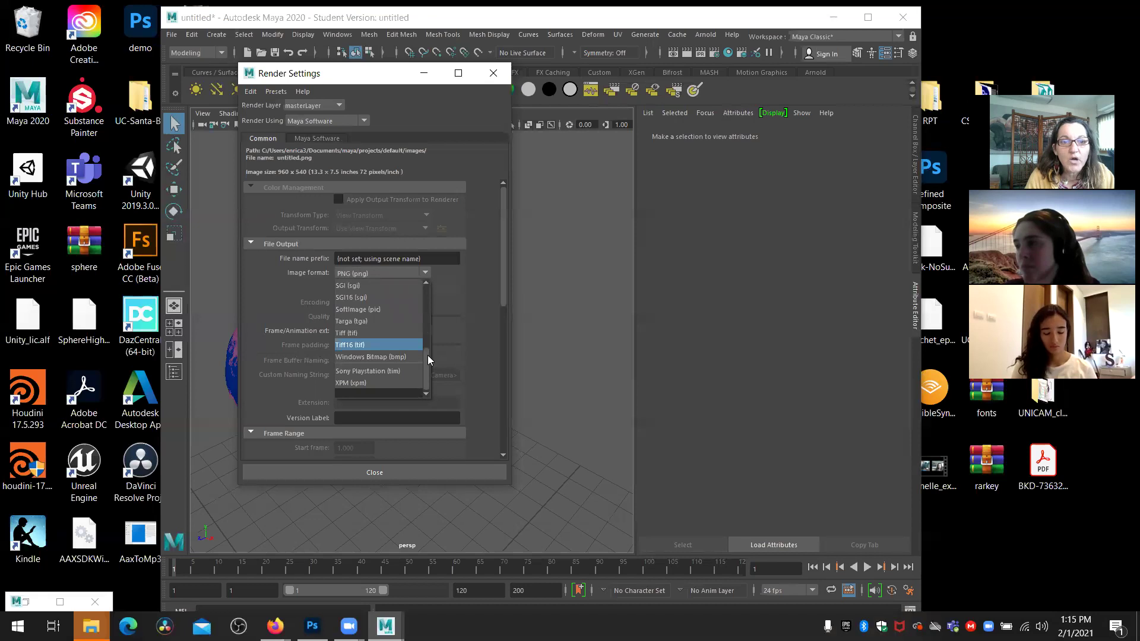
{"action": "left_click_drag", "start_coordinate": [426, 347], "coordinate": [422, 332]}
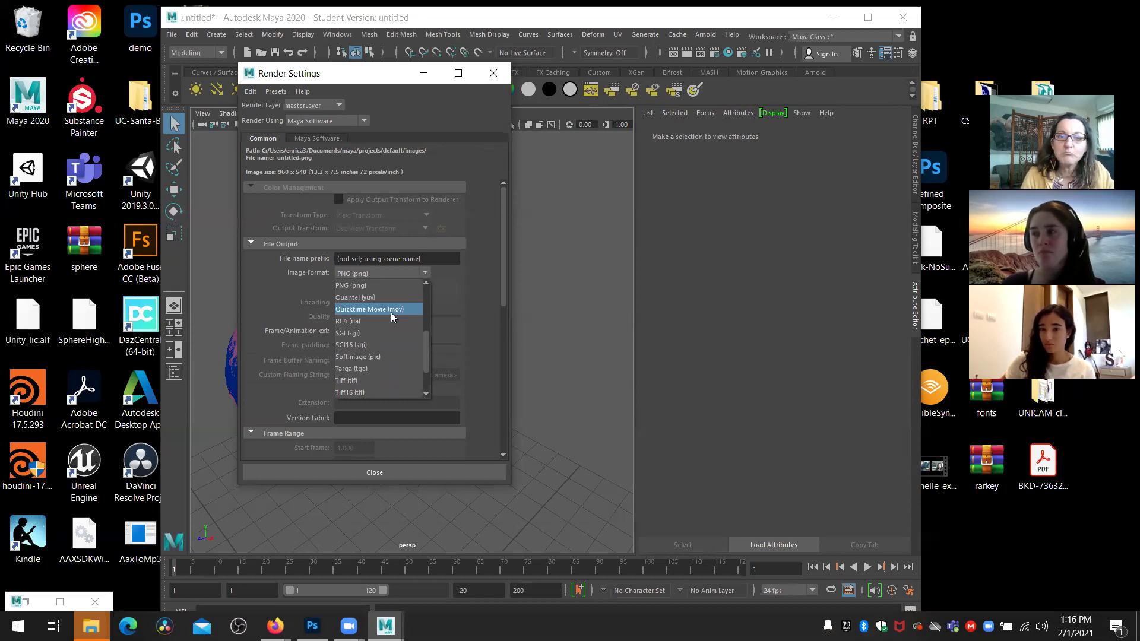
{"action": "left_click", "coordinate": [390, 309]}
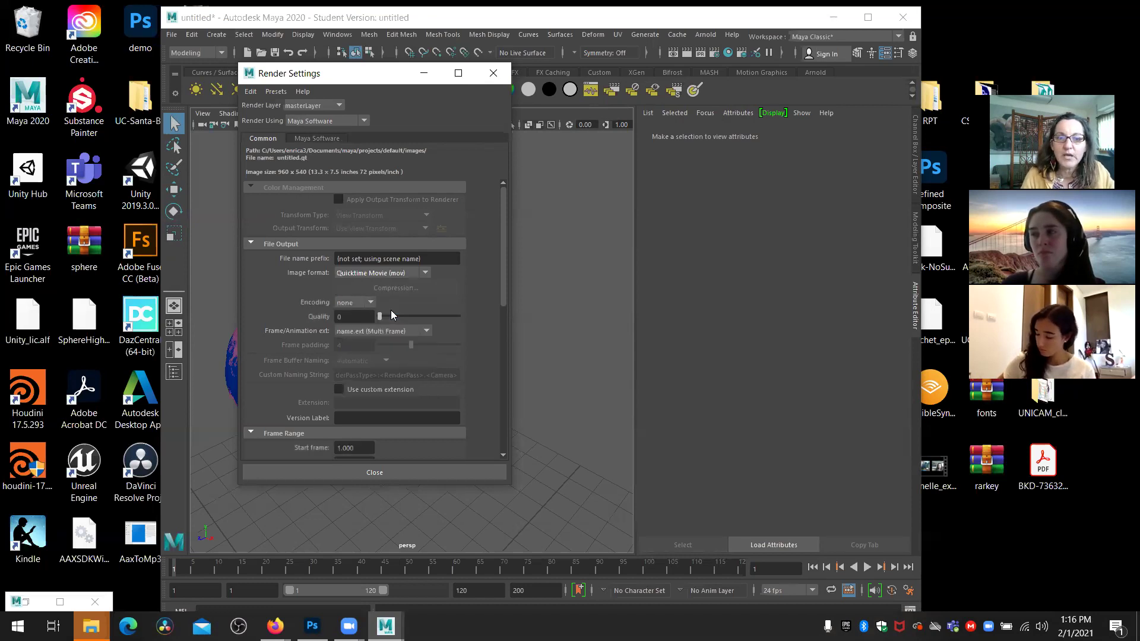
Check the end frame of the frame range and pick persp as the renderable camera
{"action": "left_click_drag", "start_coordinate": [502, 290], "coordinate": [499, 340]}
{"action": "left_click_drag", "start_coordinate": [352, 324], "coordinate": [321, 339]}
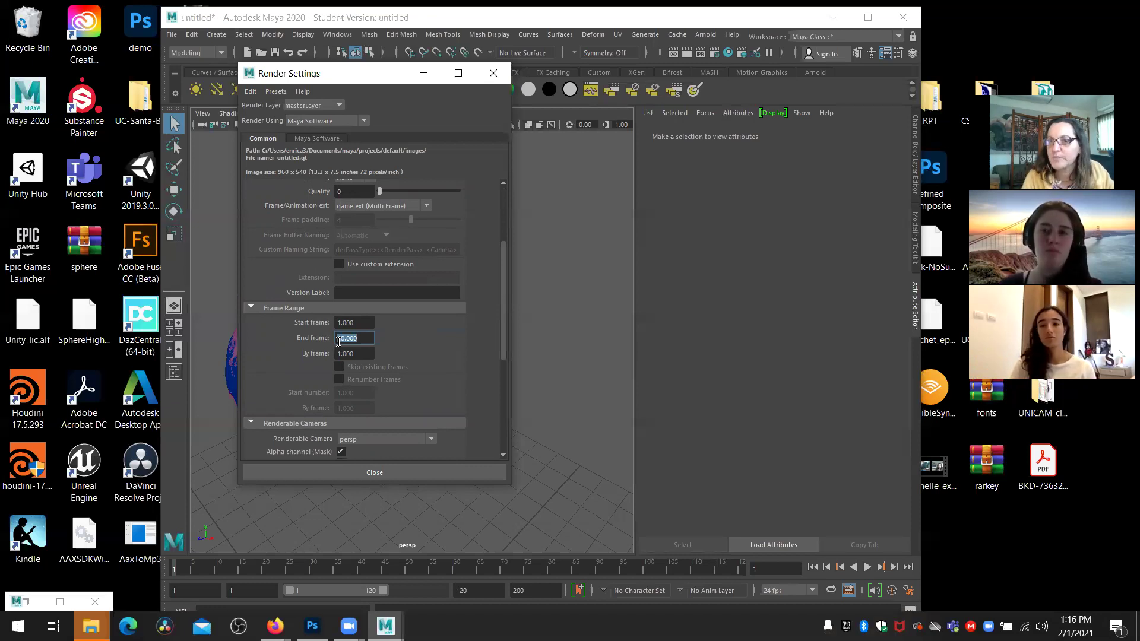
{"action": "left_click_drag", "start_coordinate": [503, 343], "coordinate": [506, 410]}
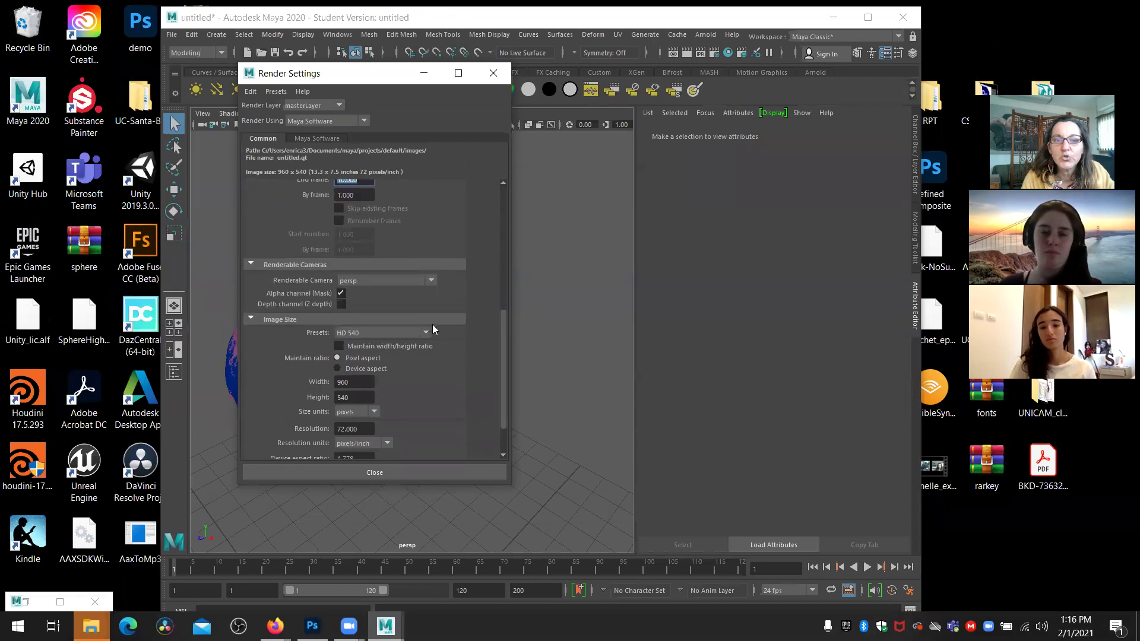
{"action": "left_click", "coordinate": [362, 281]}
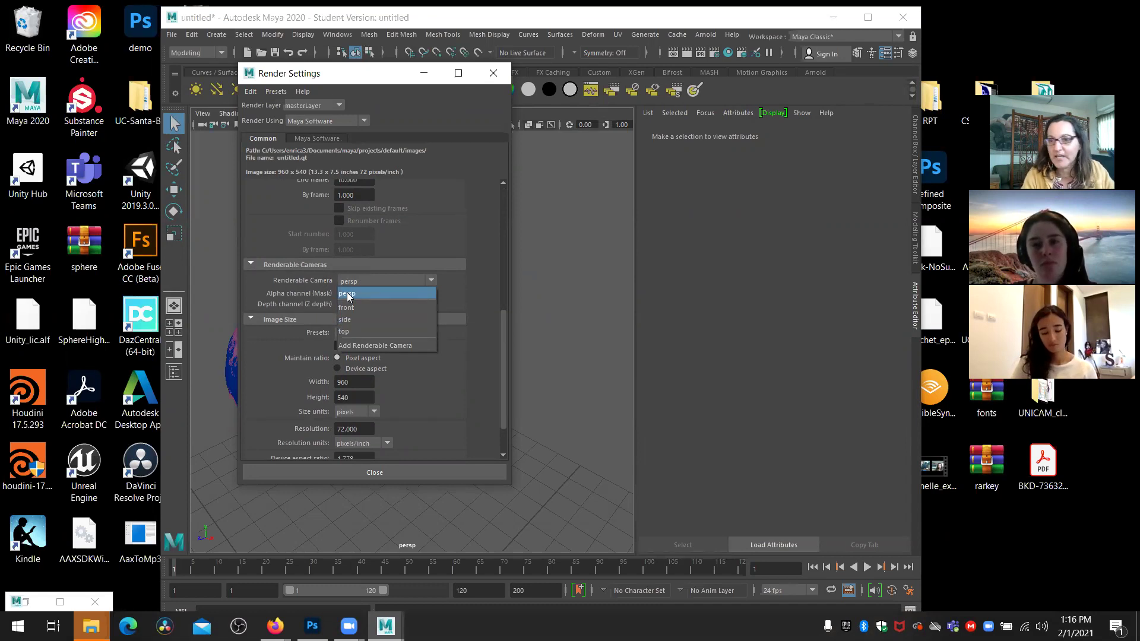
{"action": "left_click", "coordinate": [347, 295]}
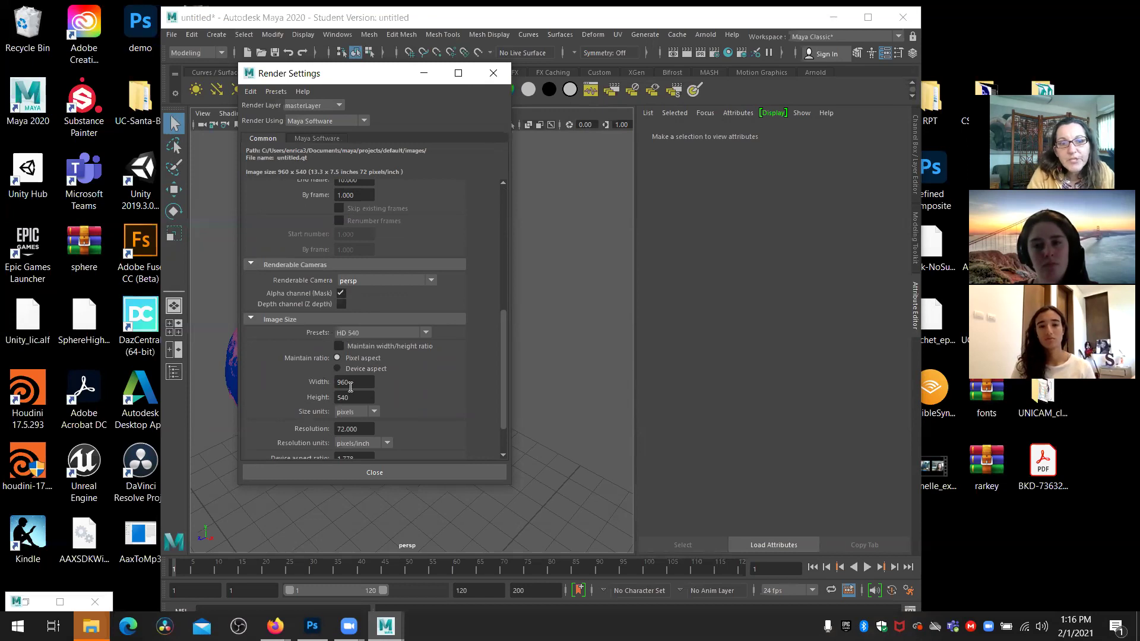
Look through the available Image Size presets and leave the selection as it is
{"action": "left_click", "coordinate": [352, 334]}
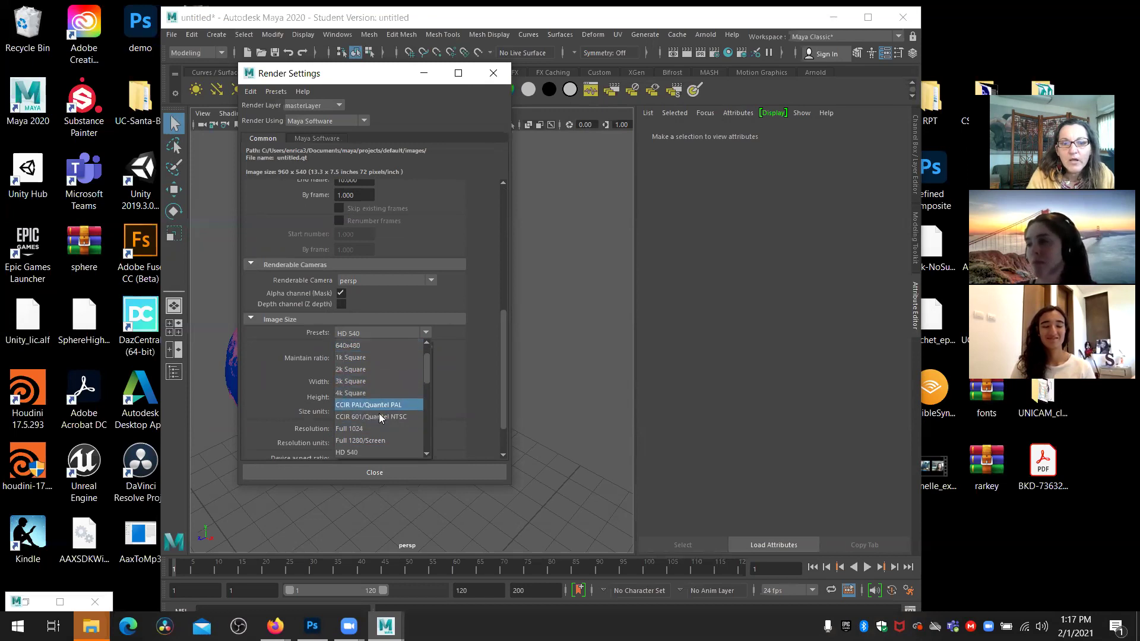
{"action": "left_click_drag", "start_coordinate": [427, 375], "coordinate": [434, 456]}
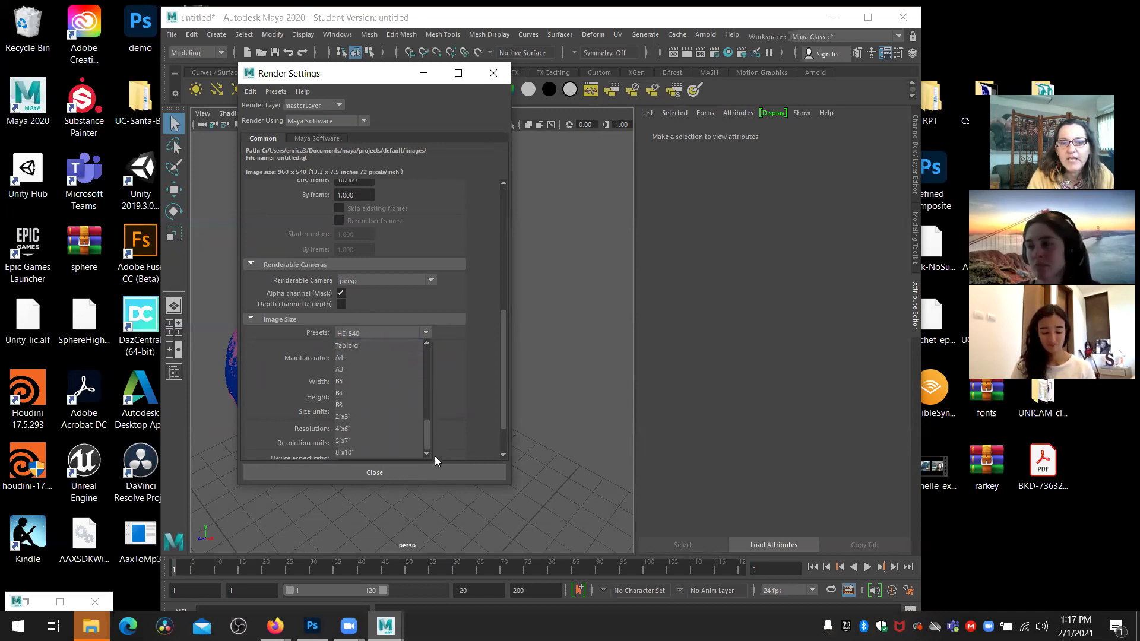
{"action": "left_click", "coordinate": [452, 387]}
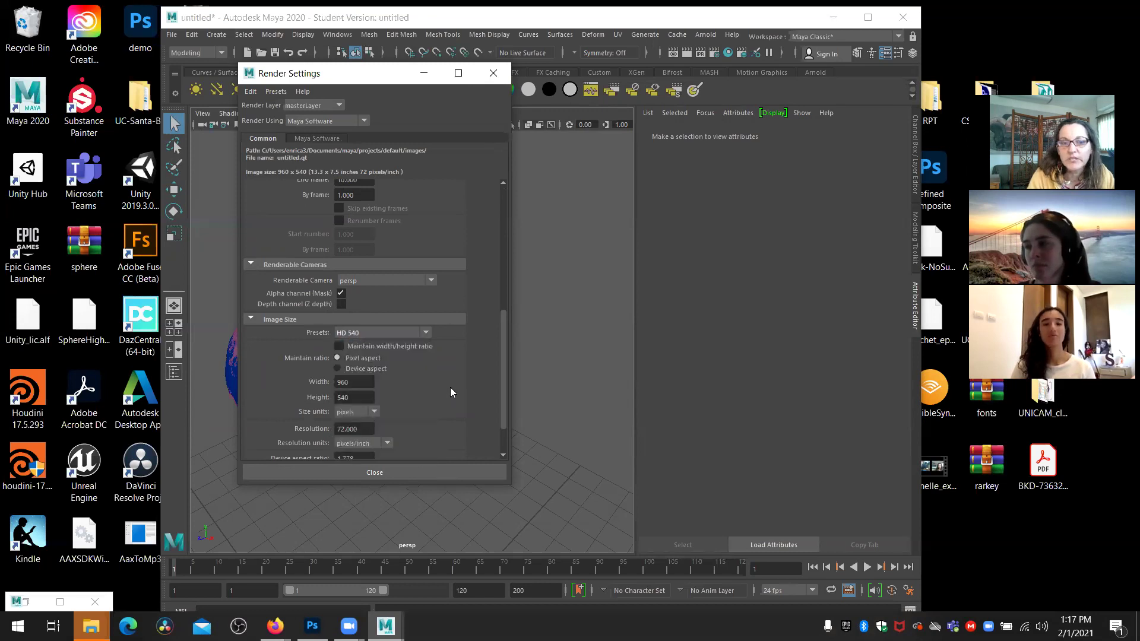
Expand the common Render Options and examine the Enable Default Light setting
{"action": "left_click_drag", "start_coordinate": [502, 414], "coordinate": [504, 440]}
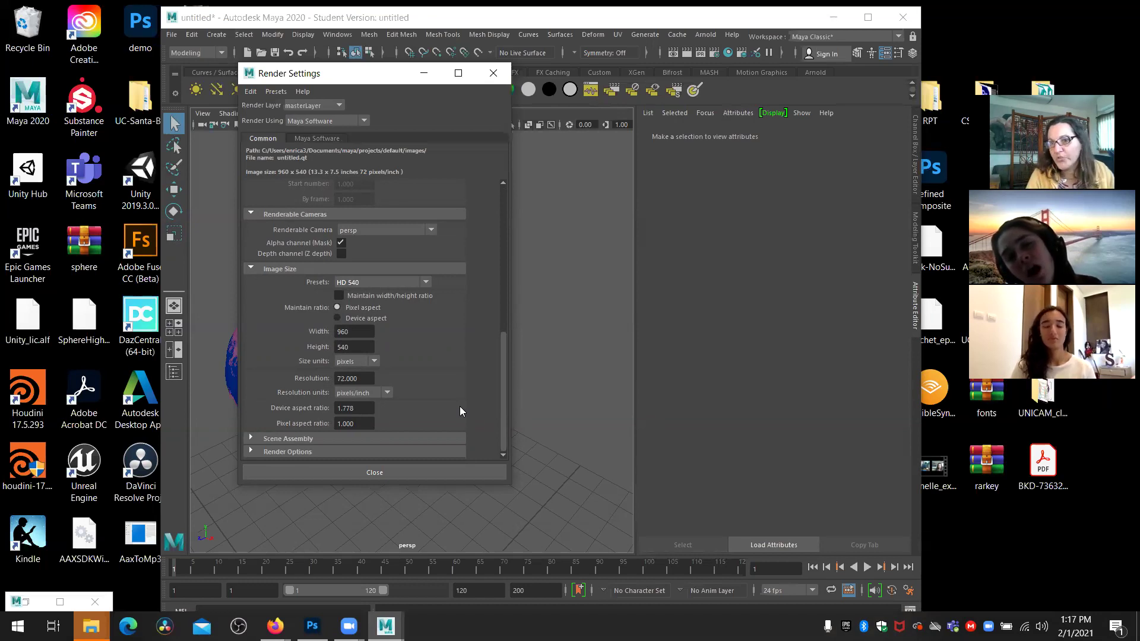
{"action": "left_click", "coordinate": [251, 451]}
{"action": "left_click_drag", "start_coordinate": [505, 397], "coordinate": [510, 435]}
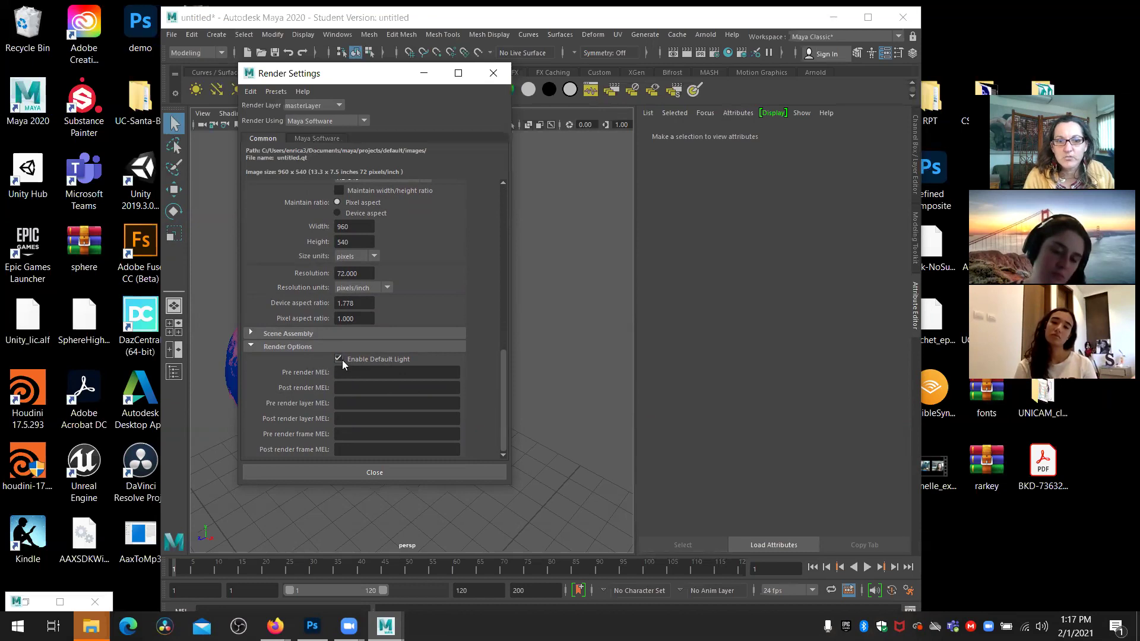
Set Edge anti-aliasing to High quality in the Maya Software render settings
{"action": "left_click", "coordinate": [311, 139]}
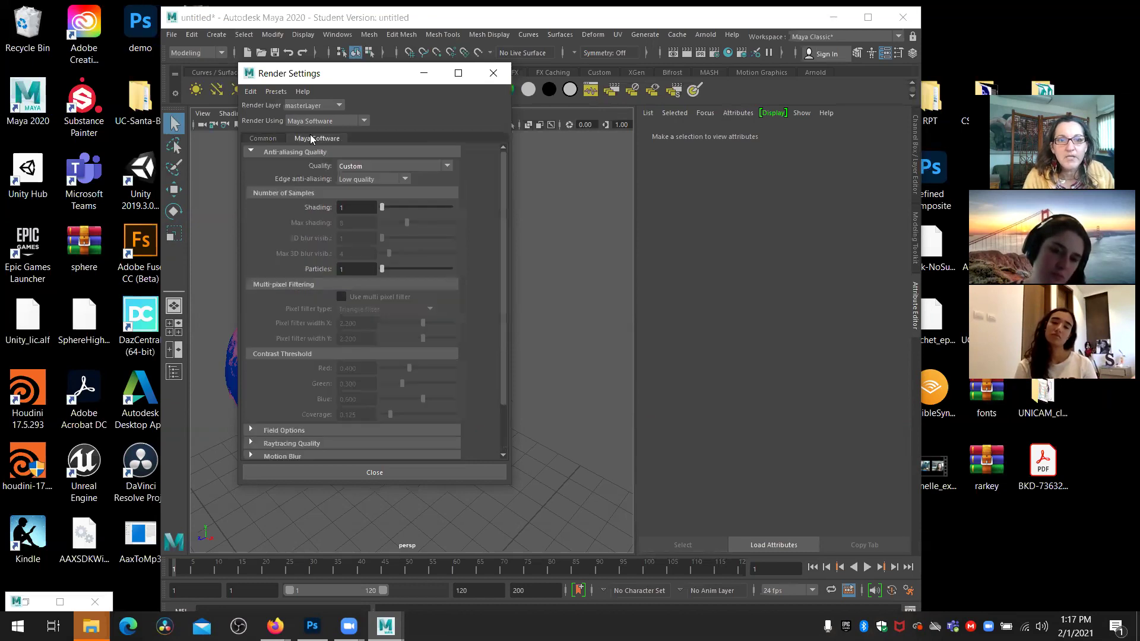
{"action": "left_click", "coordinate": [265, 140]}
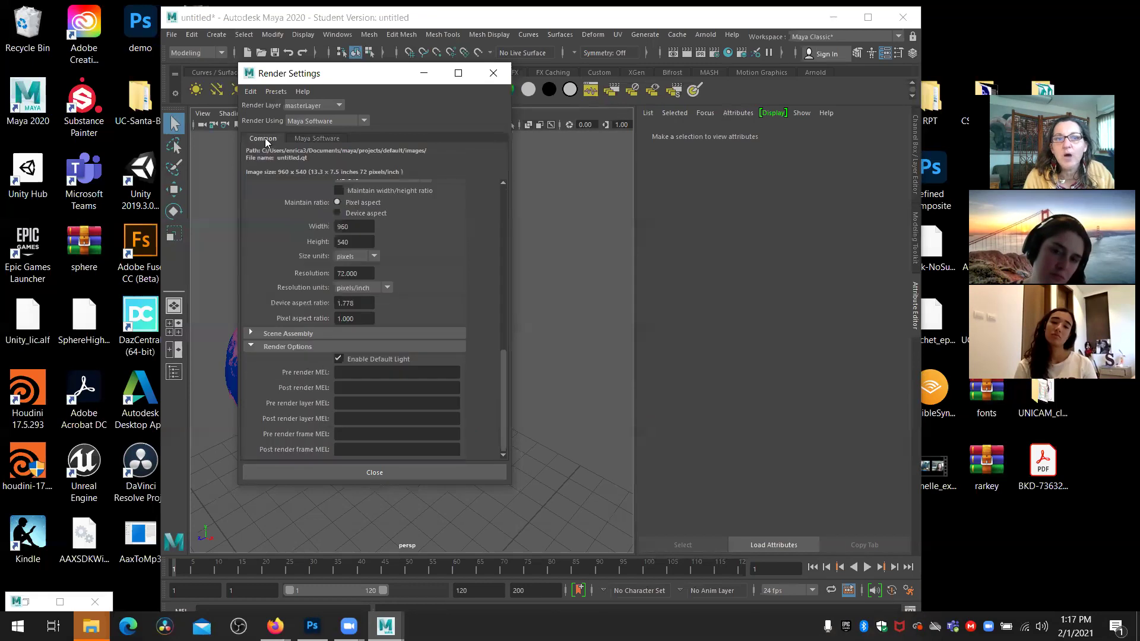
{"action": "left_click", "coordinate": [315, 137]}
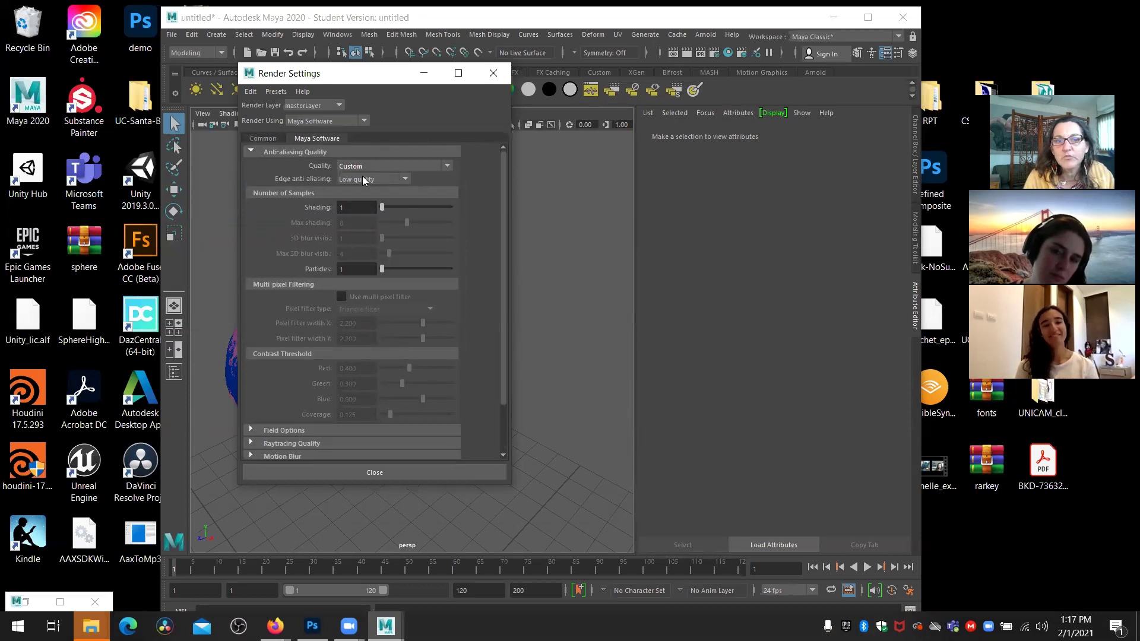
{"action": "left_click", "coordinate": [403, 179]}
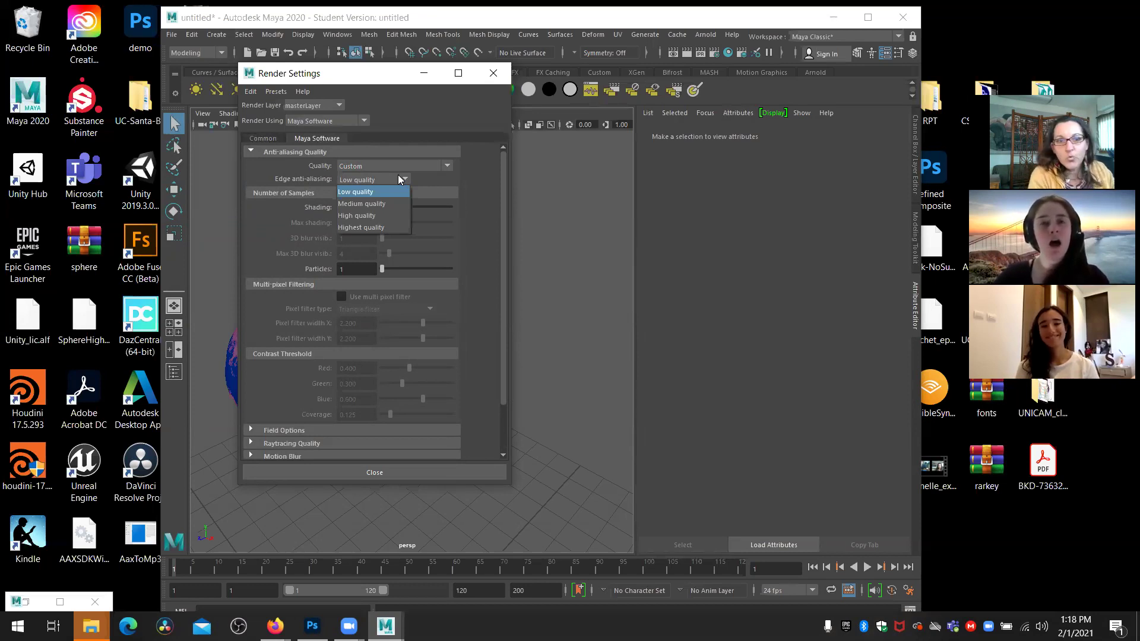
{"action": "left_click", "coordinate": [365, 217]}
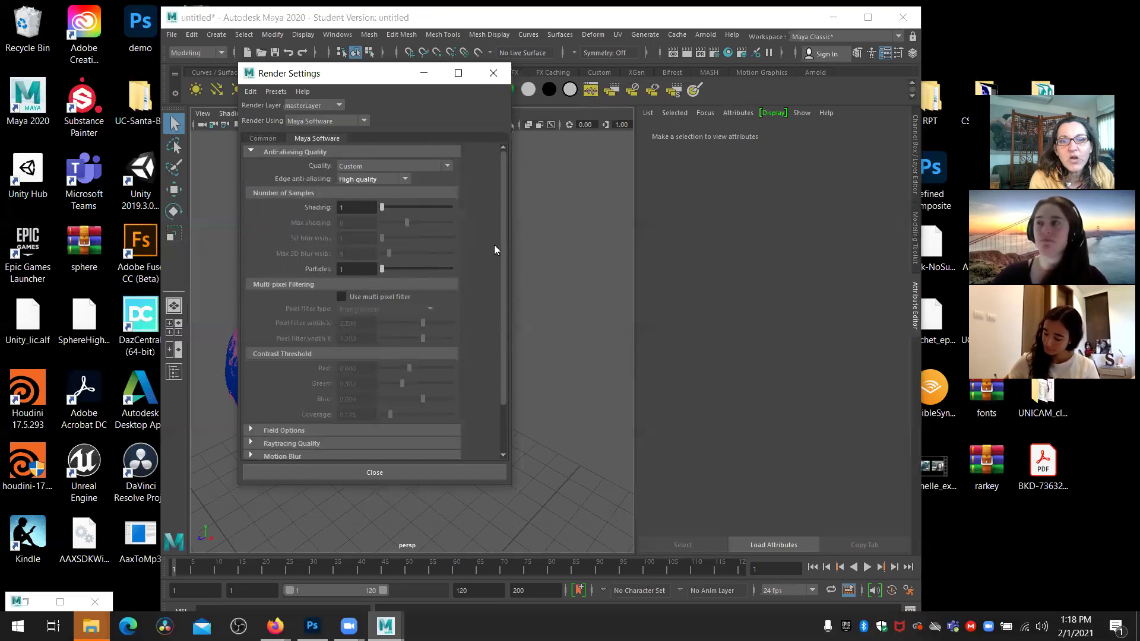
Enable Raytracing under Raytracing Quality and check its reflection, refraction and shadow settings
{"action": "left_click_drag", "start_coordinate": [501, 245], "coordinate": [516, 299]}
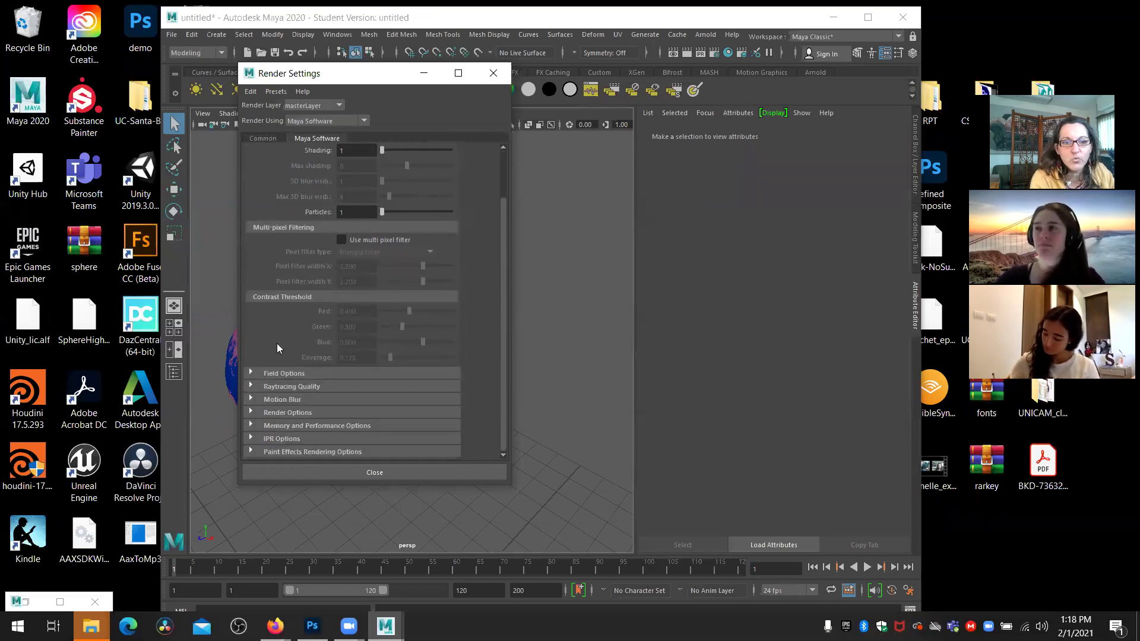
{"action": "left_click", "coordinate": [250, 387]}
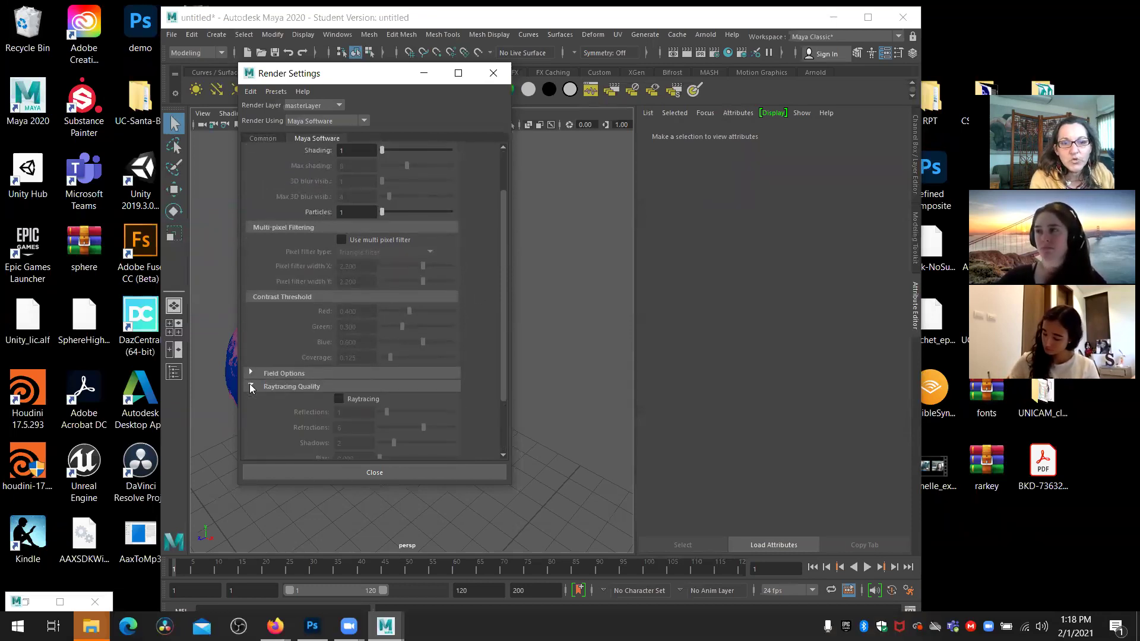
{"action": "left_click", "coordinate": [336, 398]}
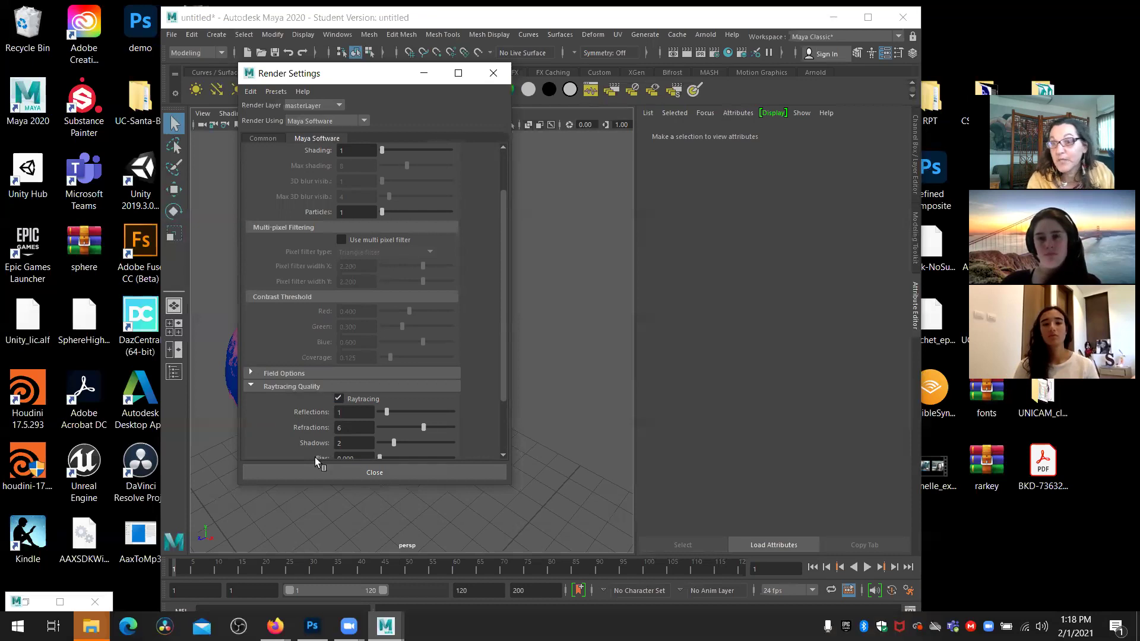
{"action": "left_click_drag", "start_coordinate": [519, 429], "coordinate": [516, 451]}
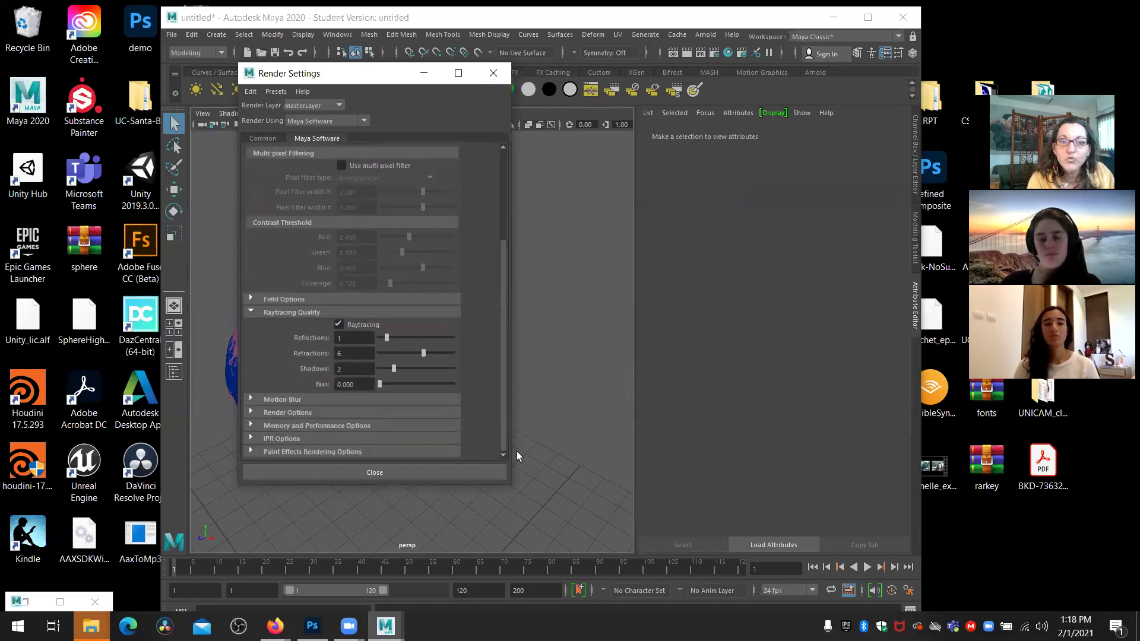
Expand the Motion Blur section and the Maya Software Render Options to examine their settings
{"action": "left_click", "coordinate": [252, 399]}
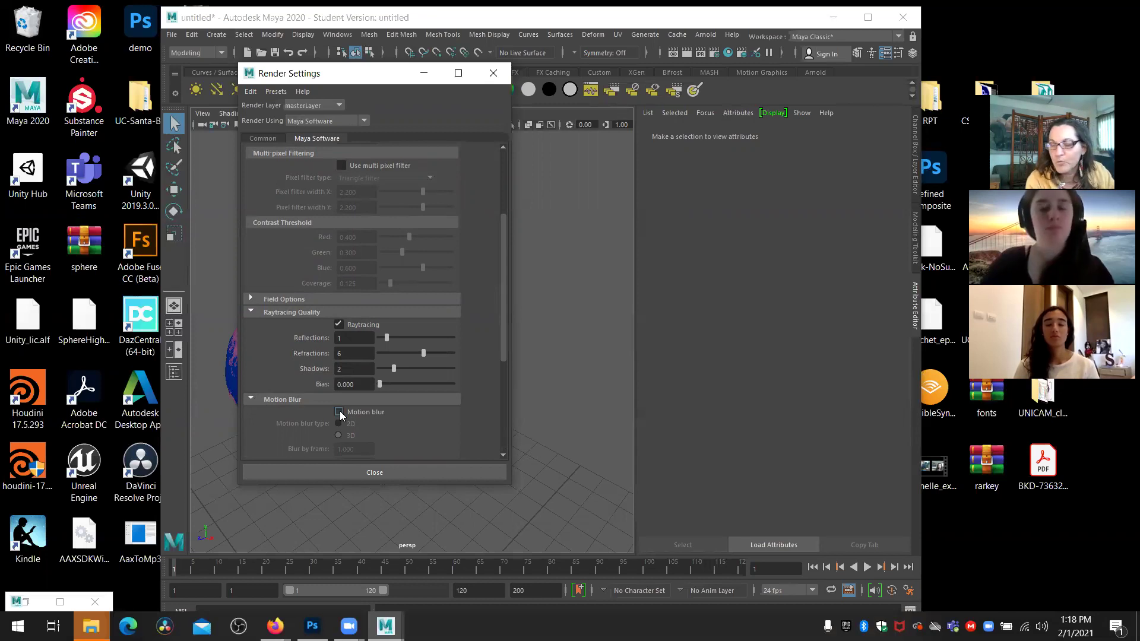
{"action": "mouse_move", "coordinate": [501, 345]}
{"action": "left_mouse_down"}
{"action": "mouse_move", "coordinate": [503, 440]}
{"action": "mouse_move", "coordinate": [444, 271]}
{"action": "mouse_move", "coordinate": [444, 456]}
{"action": "left_mouse_up"}
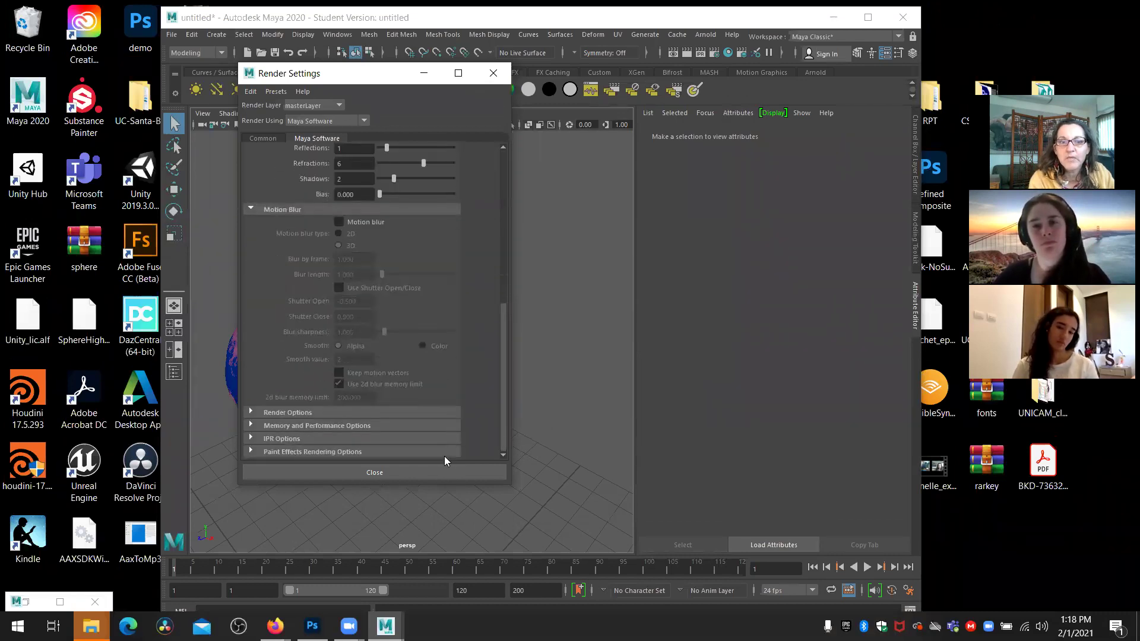
{"action": "left_click", "coordinate": [250, 412]}
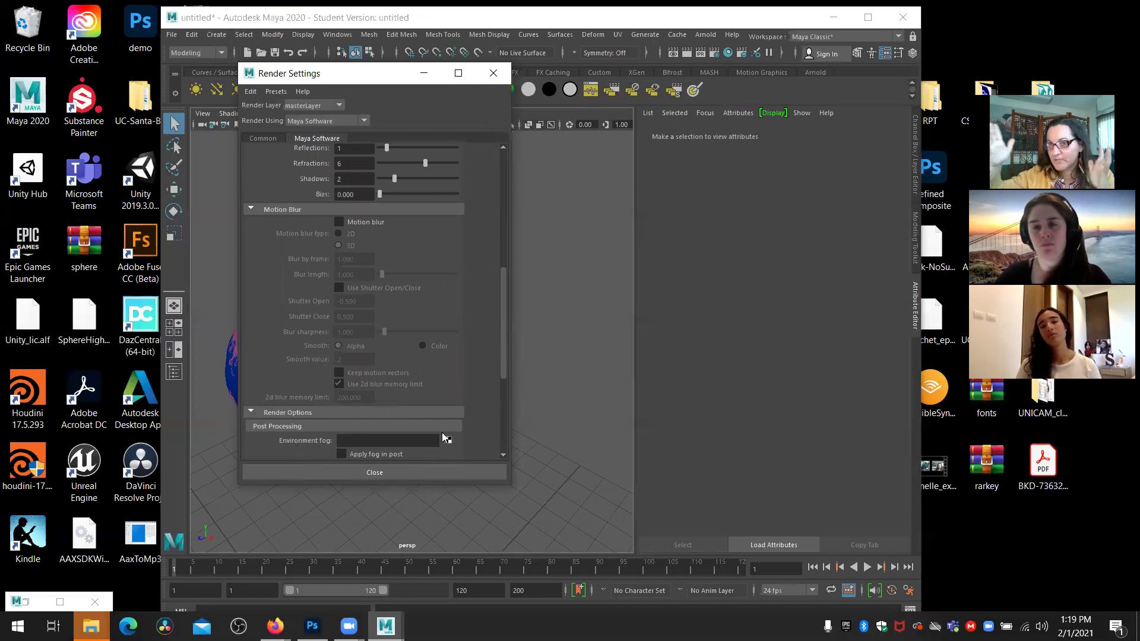
Switch the renderer to Maya Vector and examine its appearance and fill settings
{"action": "left_click_drag", "start_coordinate": [498, 325], "coordinate": [517, 196]}
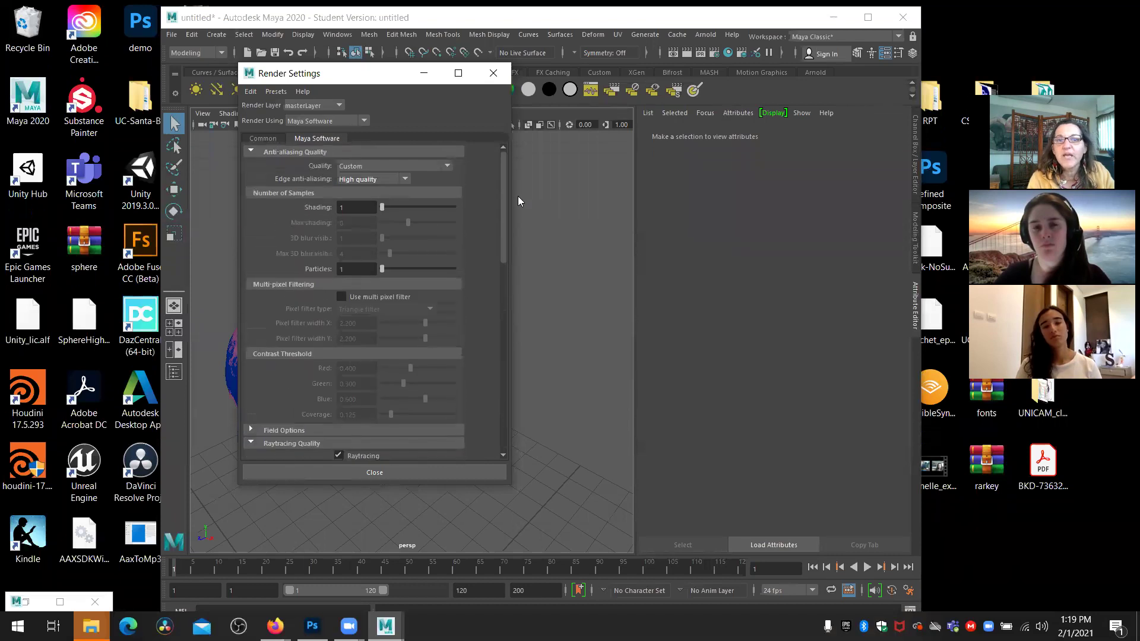
{"action": "left_click", "coordinate": [364, 120]}
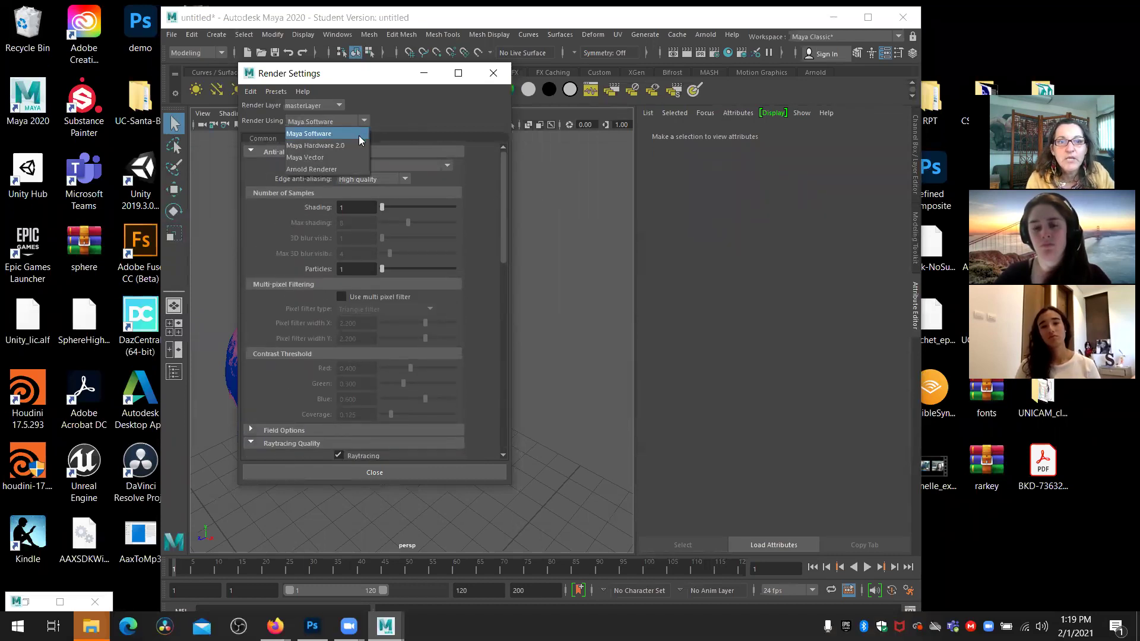
{"action": "left_click", "coordinate": [351, 157]}
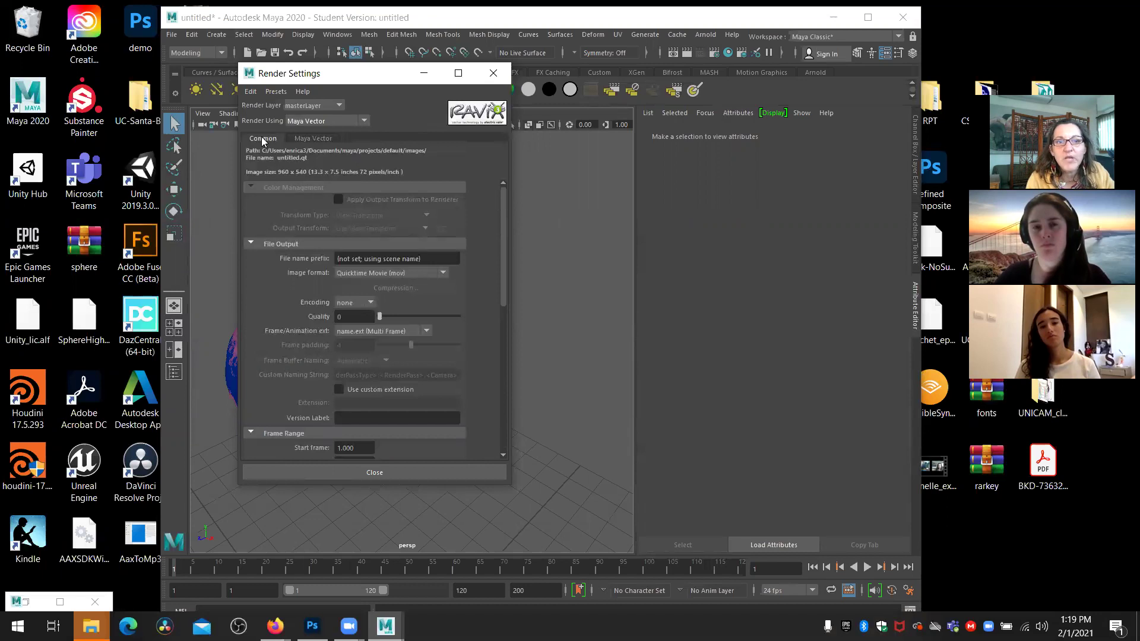
{"action": "left_click", "coordinate": [313, 140]}
Switch the renderer to Maya Hardware 2.0 and examine its Anti-aliasing and Motion Blur options
{"action": "left_click", "coordinate": [365, 122]}
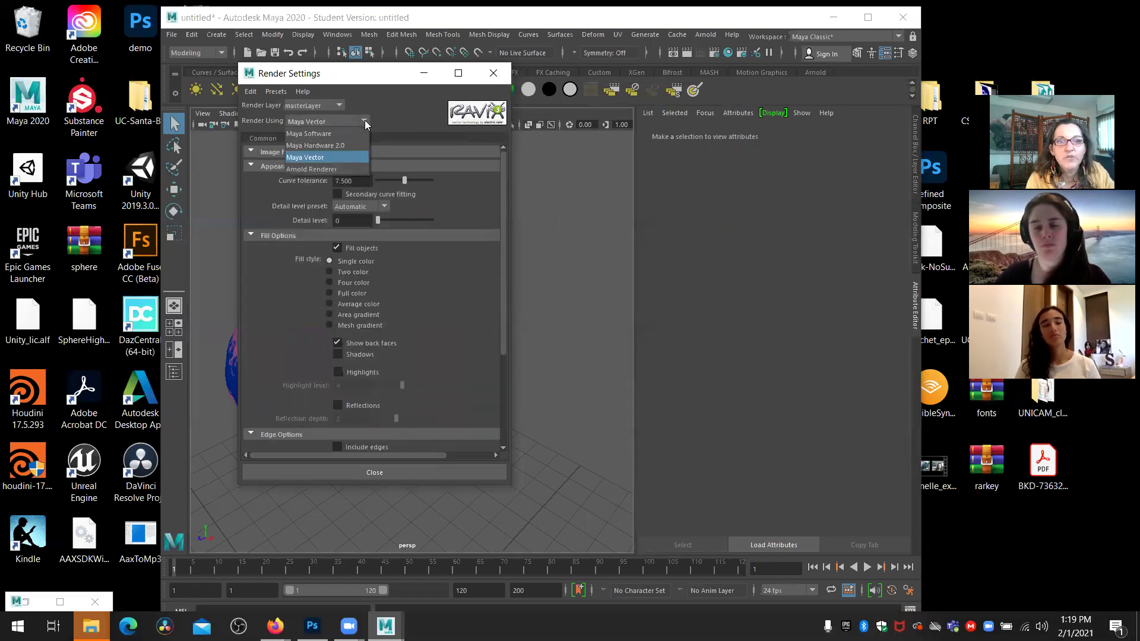
{"action": "left_click", "coordinate": [355, 144]}
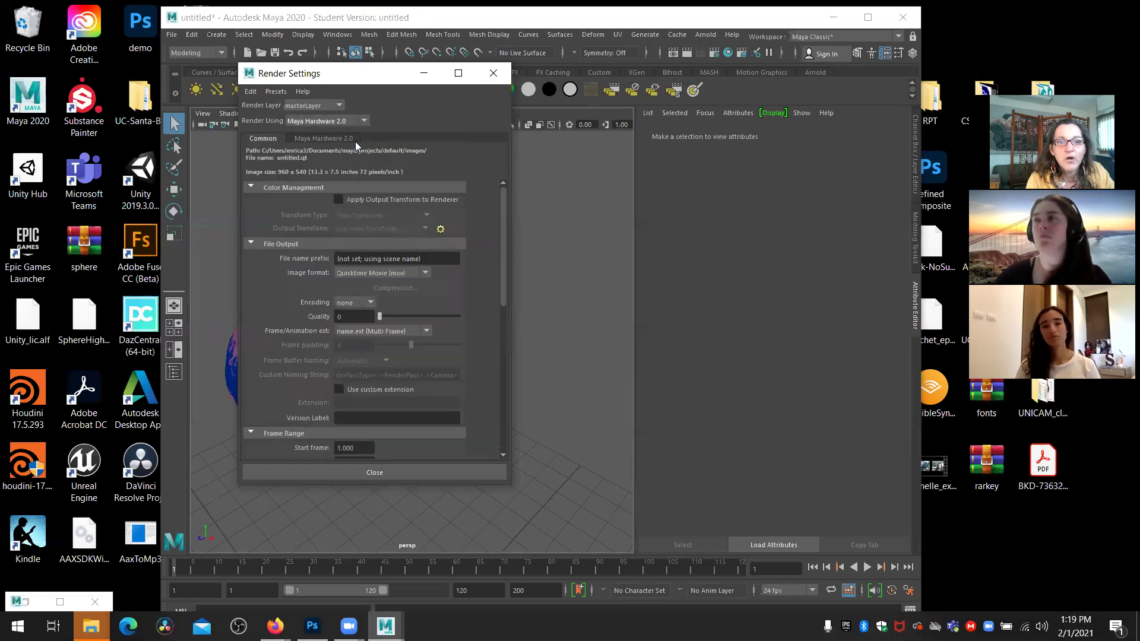
{"action": "left_click", "coordinate": [321, 139]}
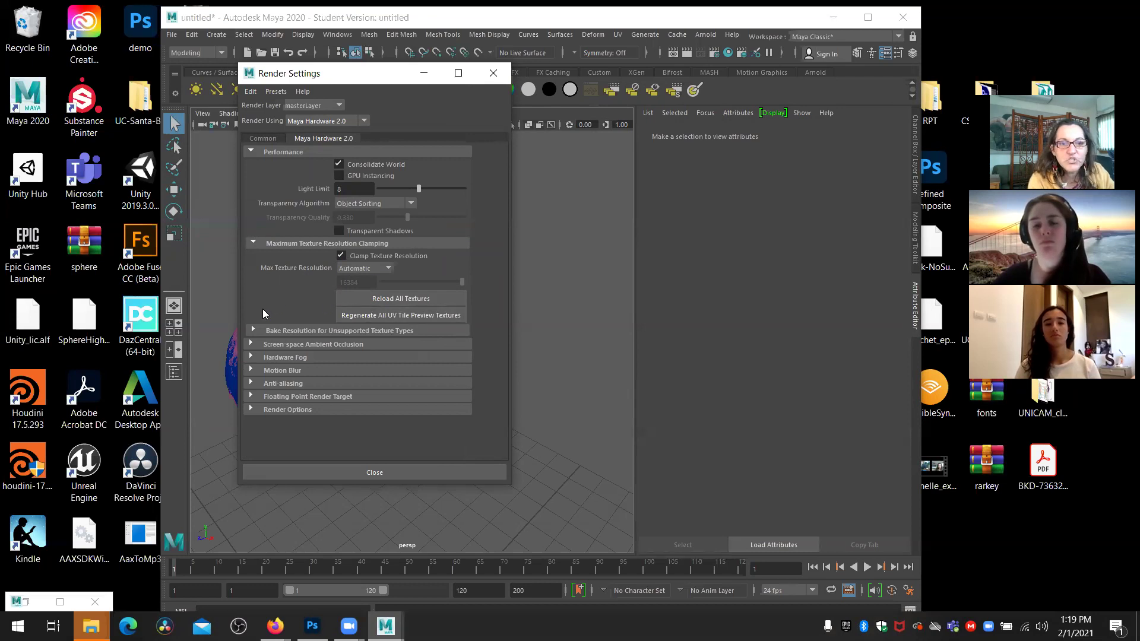
{"action": "left_click", "coordinate": [252, 383]}
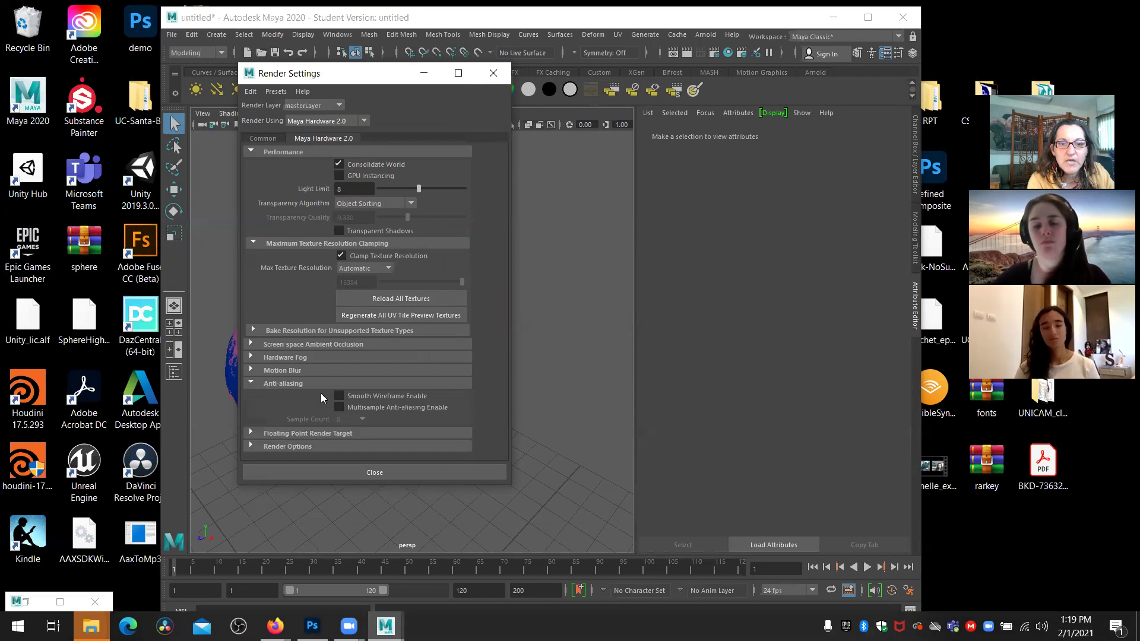
{"action": "left_click", "coordinate": [250, 369]}
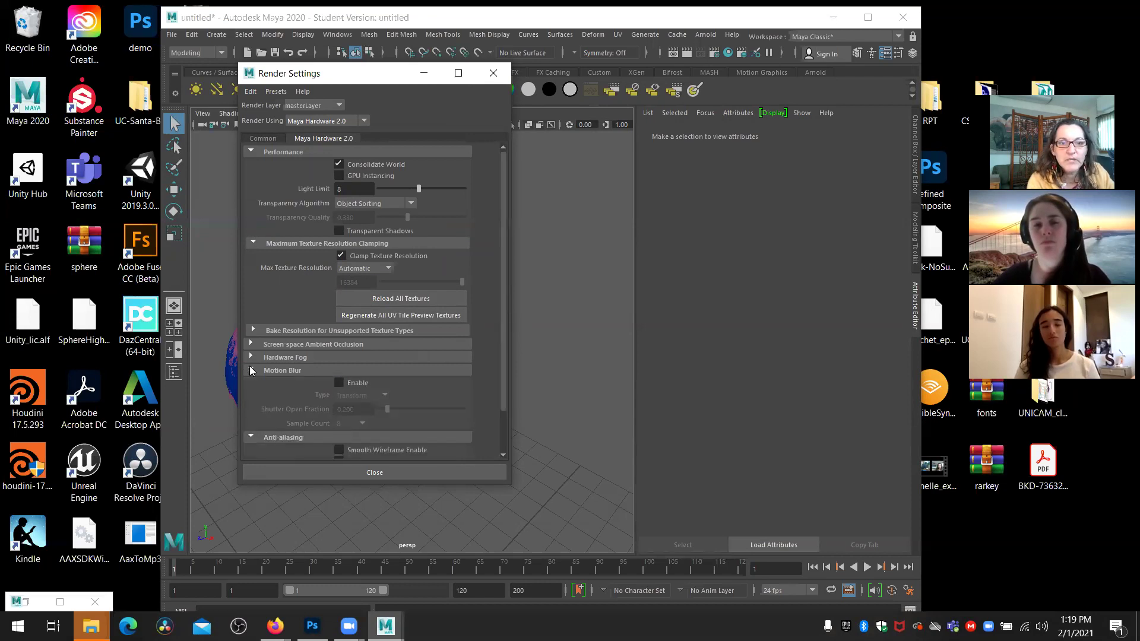
{"action": "left_click", "coordinate": [250, 370]}
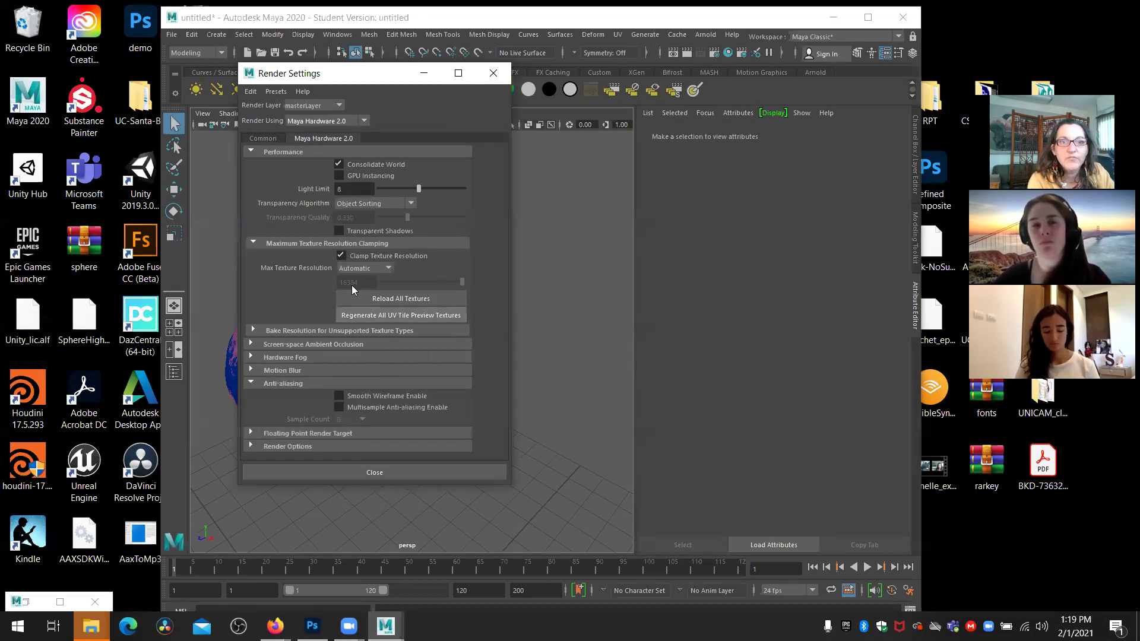
Set the renderer to Arnold Renderer, check its sampling and System settings, and close the Render Settings
{"action": "left_click", "coordinate": [364, 121]}
{"action": "left_click", "coordinate": [343, 168]}
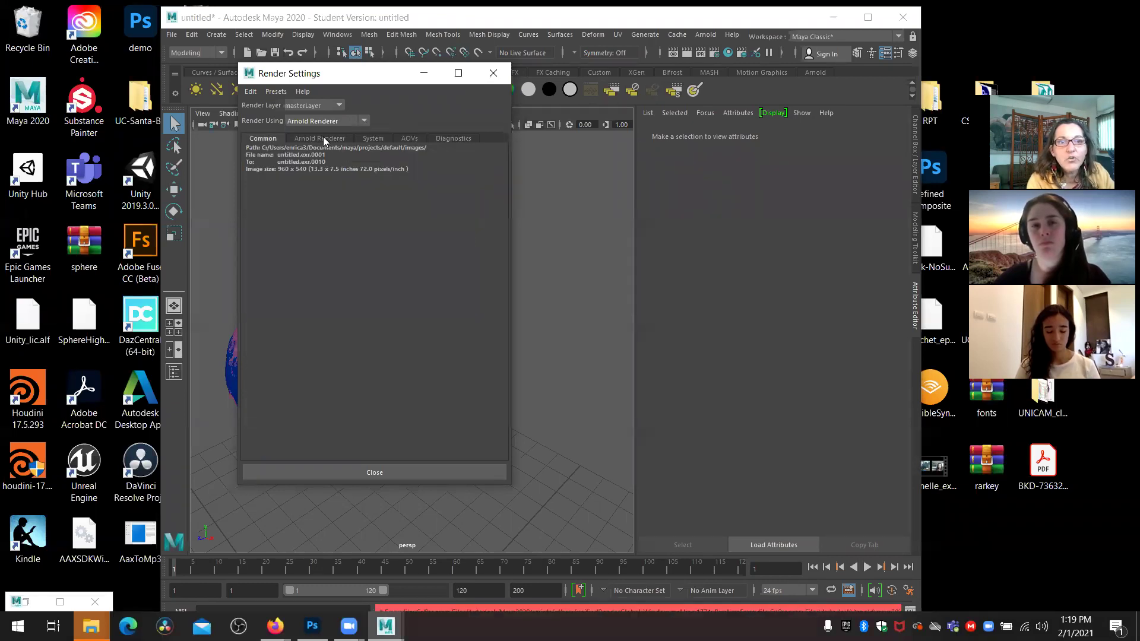
{"action": "left_click", "coordinate": [323, 138]}
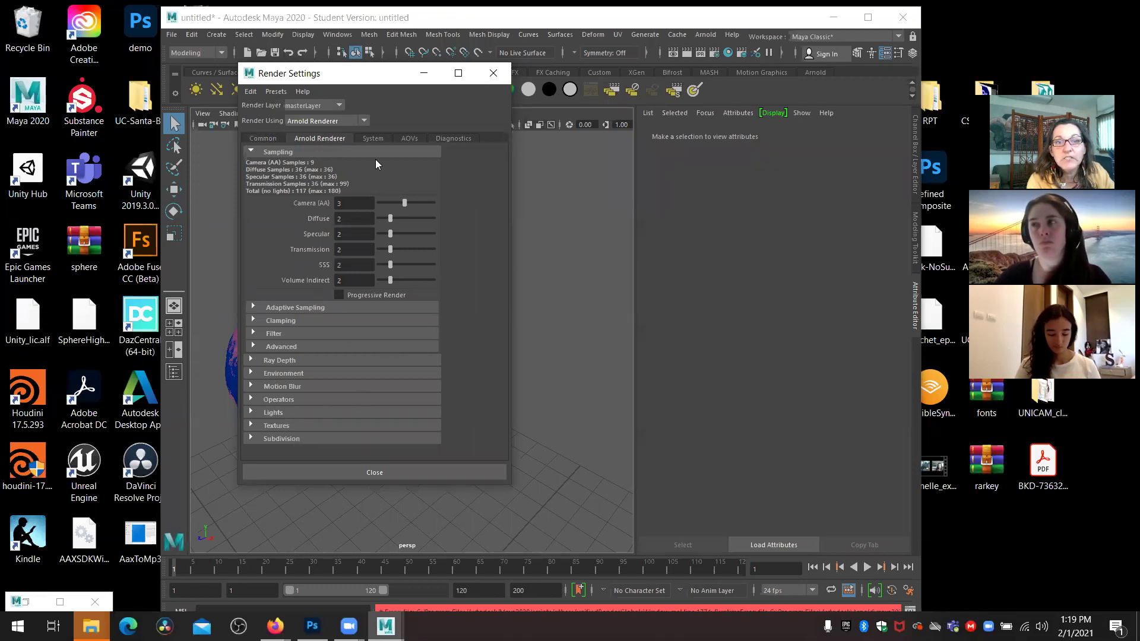
{"action": "left_click", "coordinate": [376, 137]}
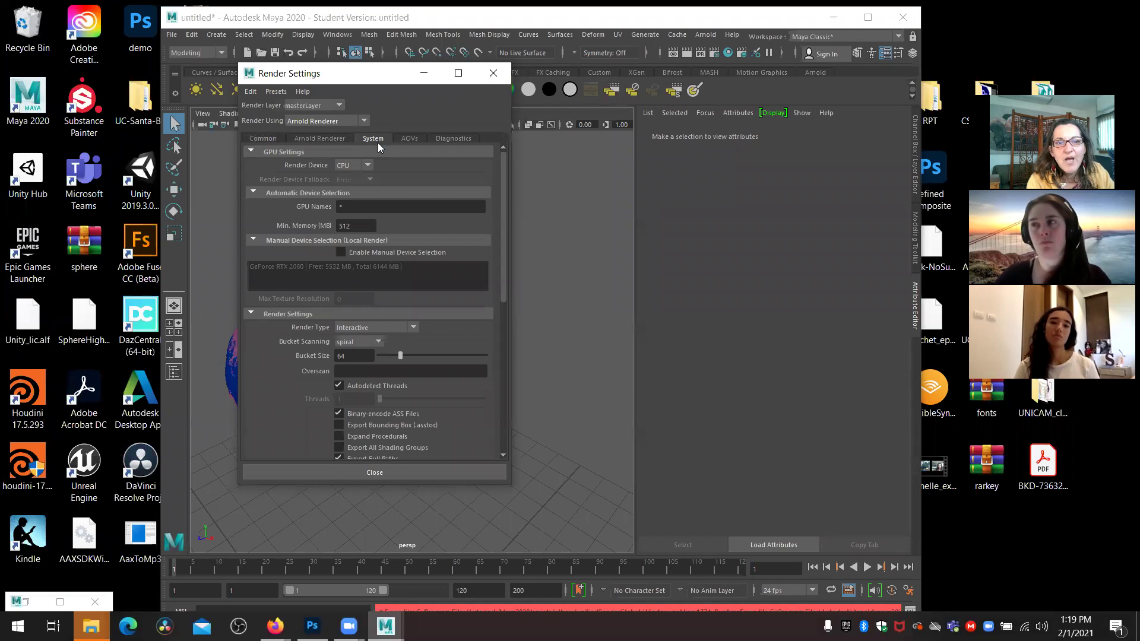
{"action": "left_click_drag", "start_coordinate": [503, 260], "coordinate": [396, 104]}
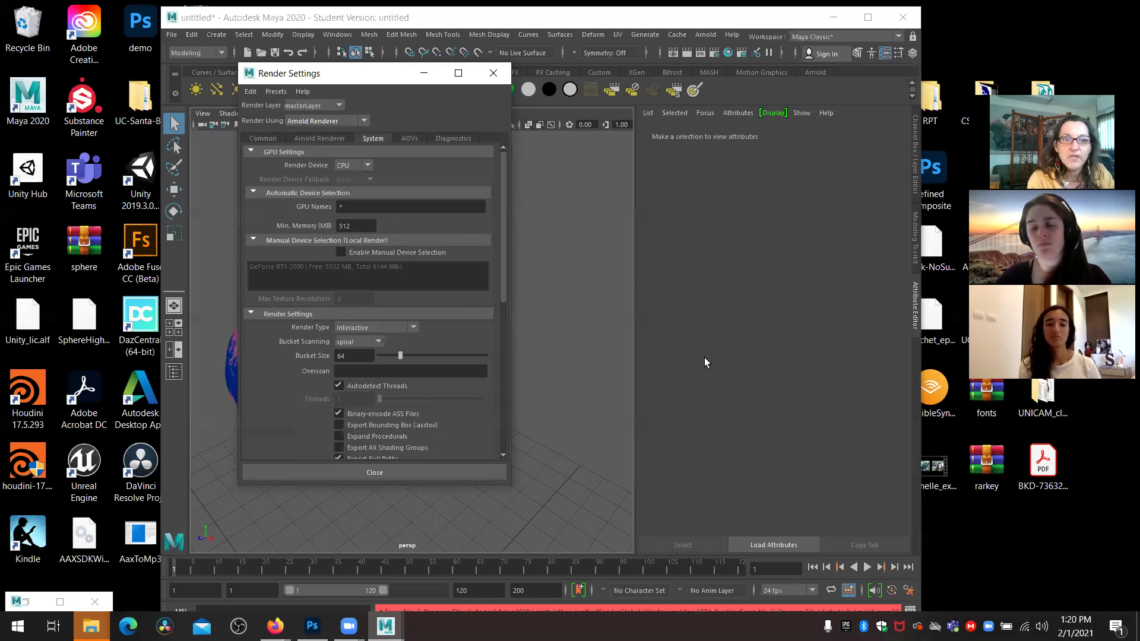
{"action": "left_click", "coordinate": [492, 75]}
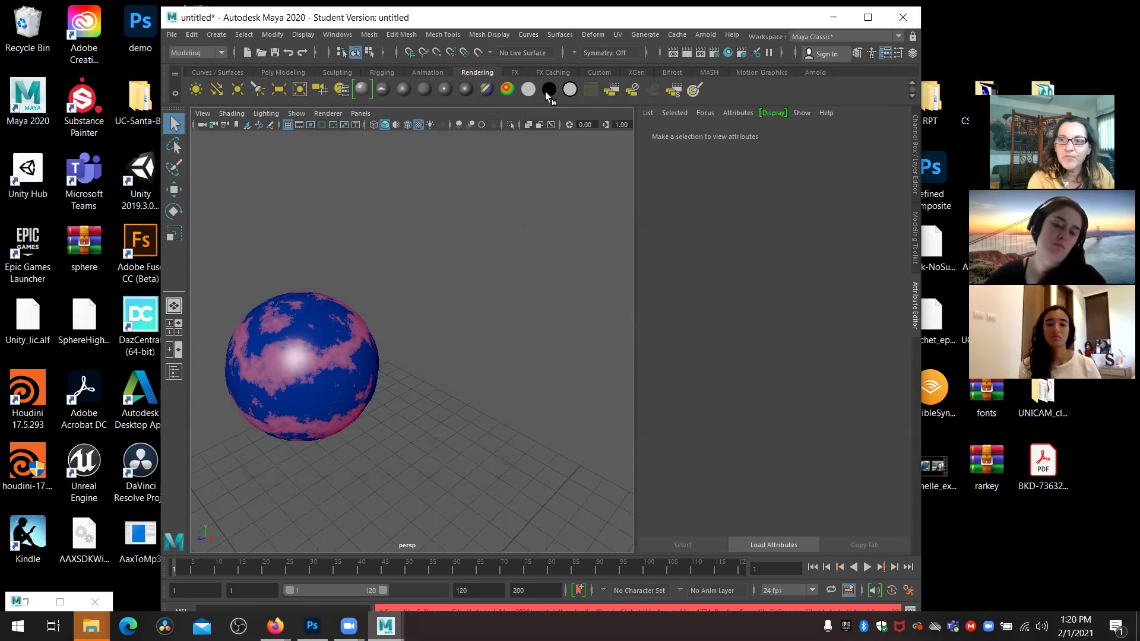
Select the marble sphere and look over the Arnold and Rendering tool sets
{"action": "mouse_move", "coordinate": [91, 626]}
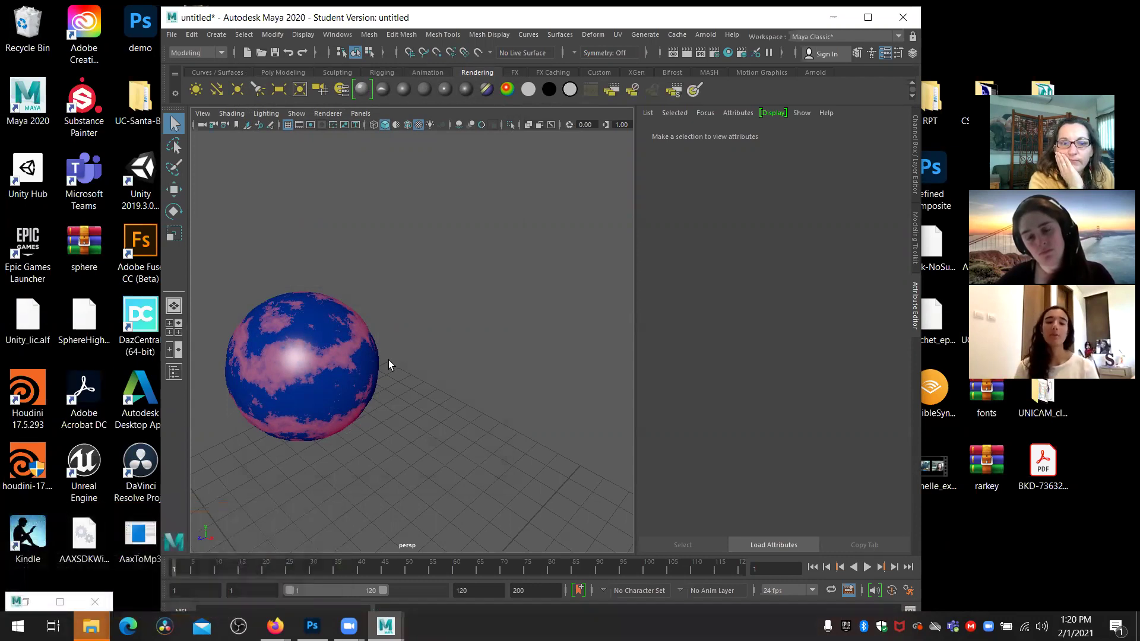
{"action": "left_click", "coordinate": [334, 357]}
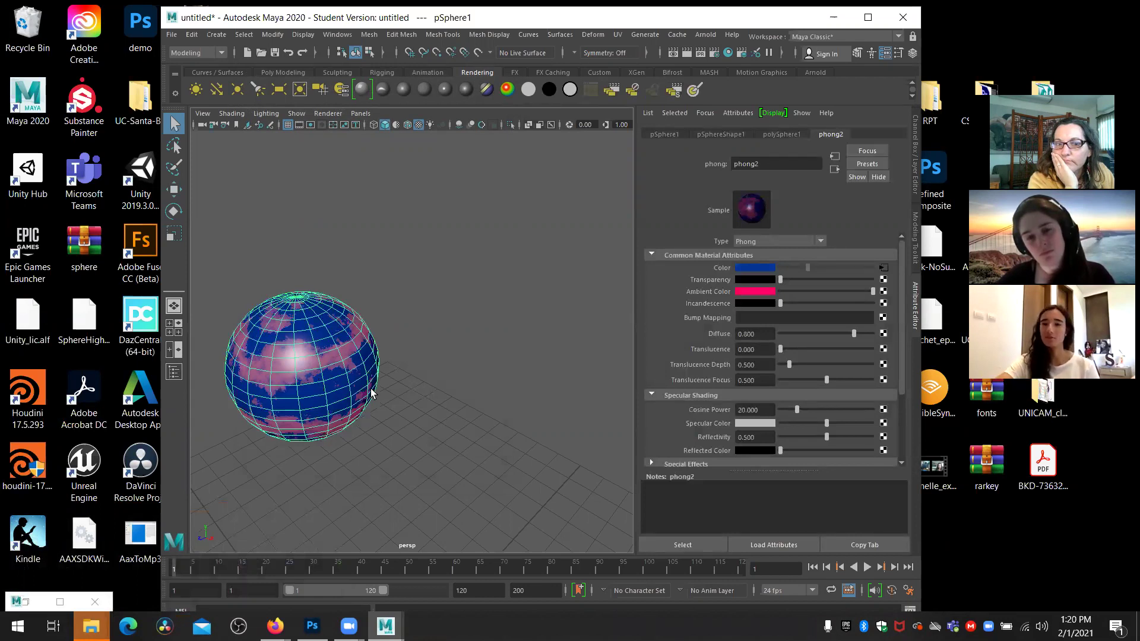
{"action": "left_click", "coordinate": [403, 410]}
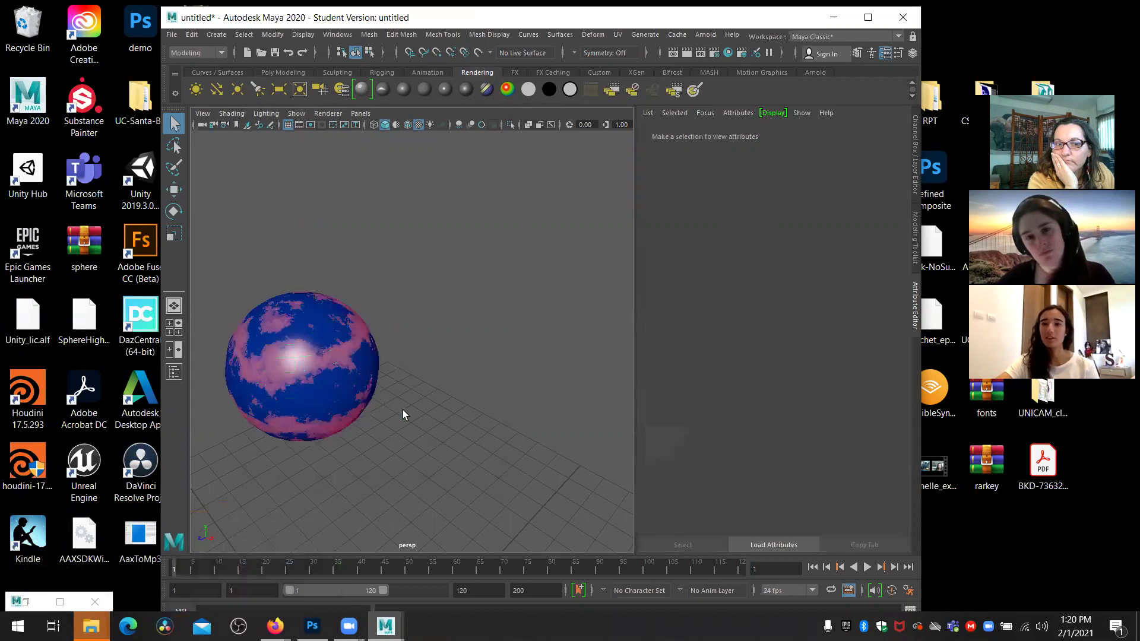
{"action": "left_click", "coordinate": [324, 380]}
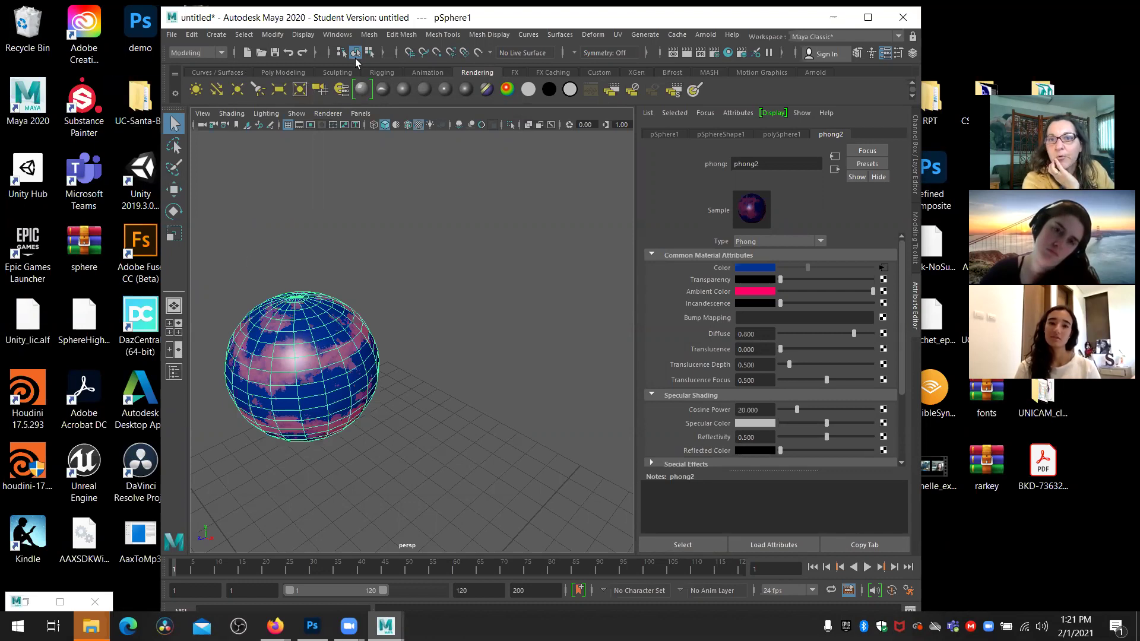
{"action": "left_click", "coordinate": [815, 72]}
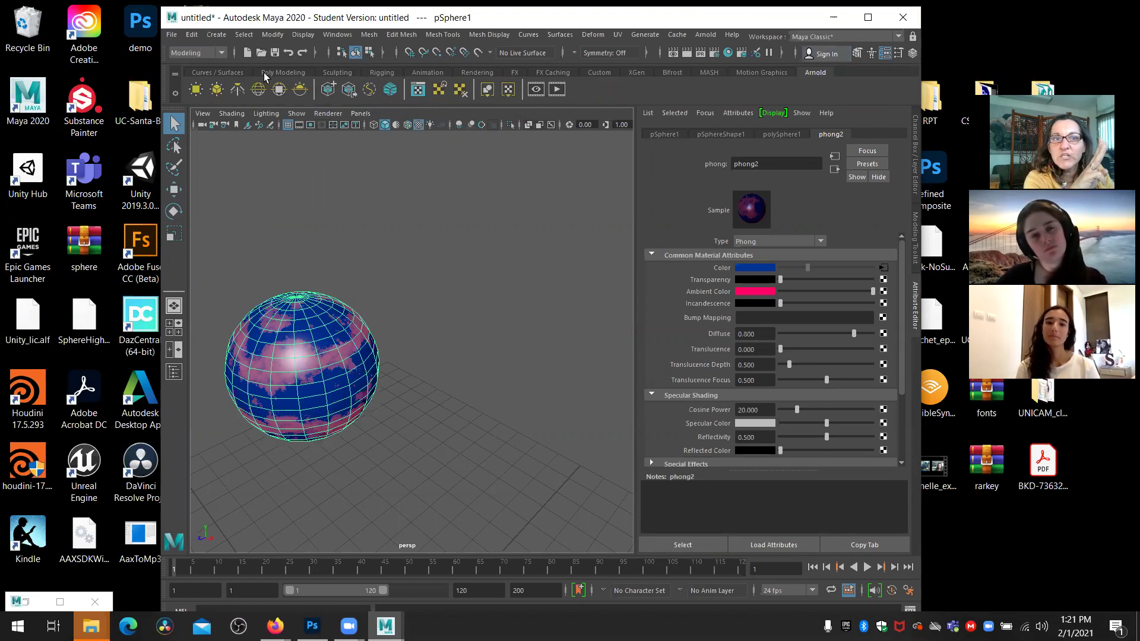
{"action": "left_click", "coordinate": [479, 72]}
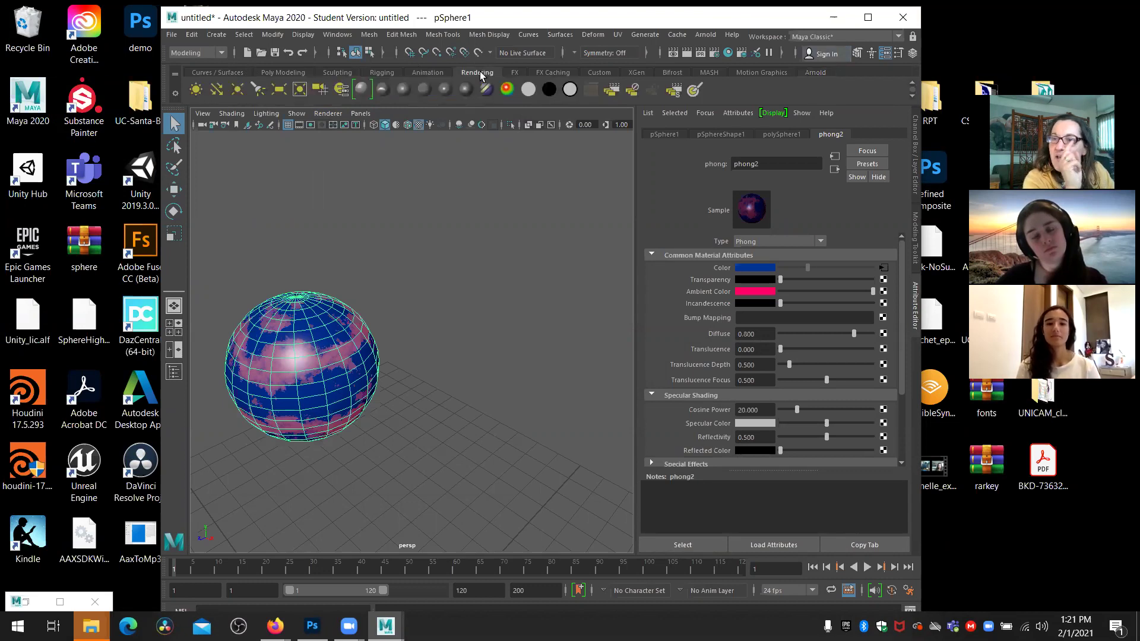
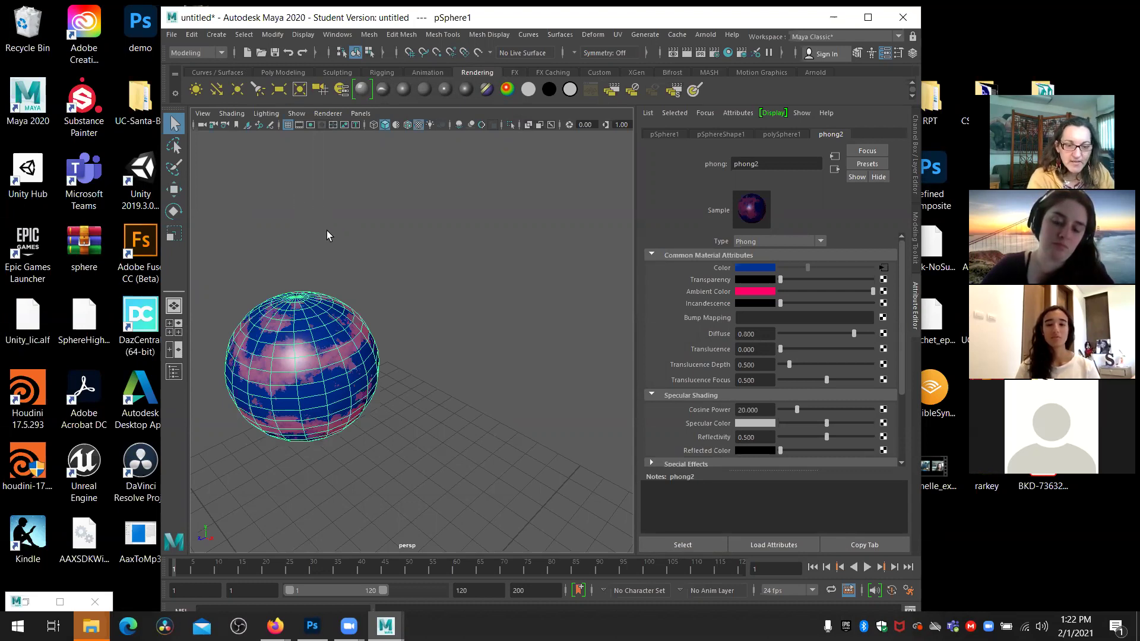
Move the sphere around the scene with the Move tool to check how its marble texture responds
{"action": "key", "text": "w"}
{"action": "left_click_drag", "start_coordinate": [265, 394], "coordinate": [404, 490]}
{"action": "key", "text": "ctrl+z"}
{"action": "key", "text": "ctrl+z"}
{"action": "key", "text": "ctrl+z"}
{"action": "key", "text": "ctrl+z"}
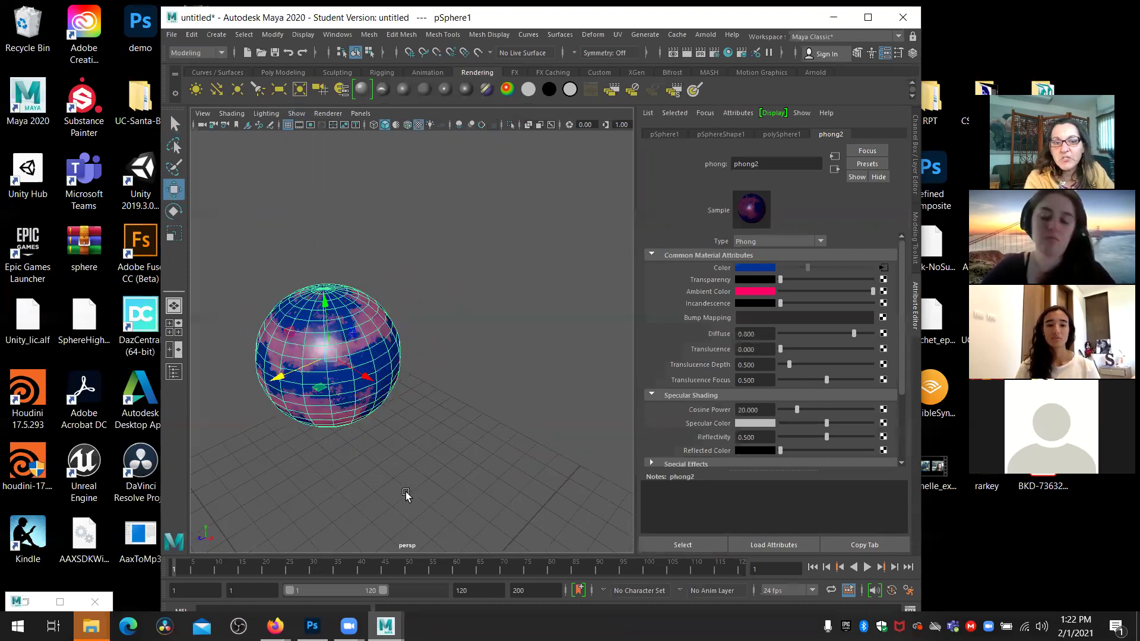
{"action": "scroll", "coordinate": [405, 492], "scroll_direction": "up", "scroll_amount": 5}
{"action": "left_click_drag", "start_coordinate": [333, 370], "coordinate": [336, 409]}
{"action": "scroll", "coordinate": [336, 408], "scroll_direction": "up", "scroll_amount": 2}
{"action": "scroll", "coordinate": [336, 409], "scroll_direction": "down", "scroll_amount": 2}
{"action": "scroll", "coordinate": [336, 408], "scroll_direction": "up", "scroll_amount": 5}
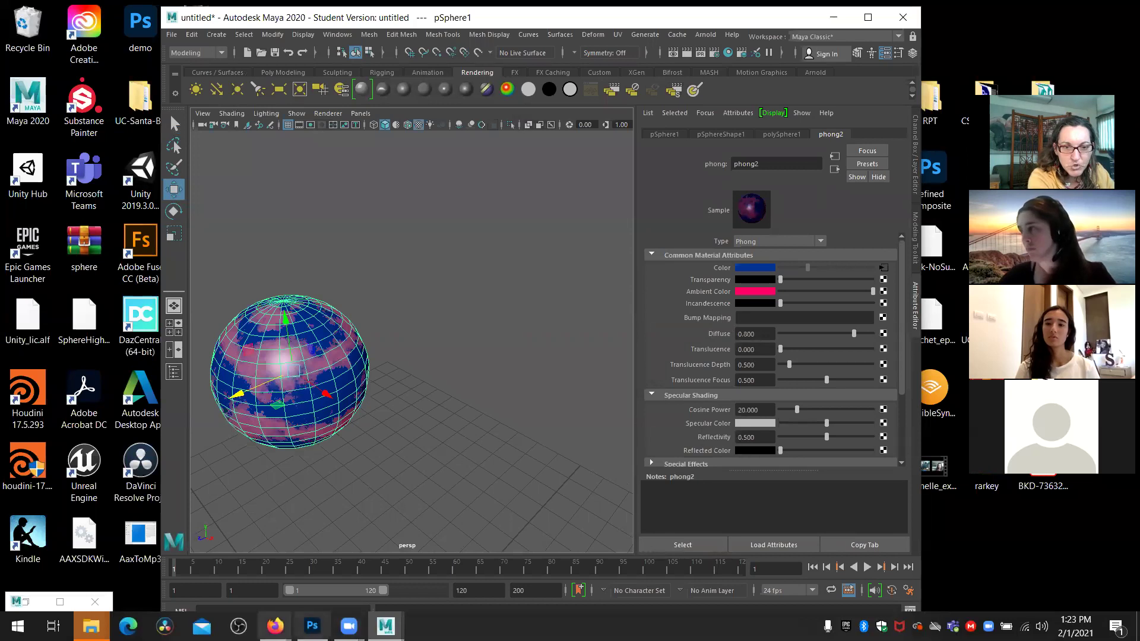
Switch to the Week 5 Learning Resources page in Firefox and review its Hypershade, materials, Arnold rendering and lighting resources
{"action": "mouse_move", "coordinate": [275, 626]}
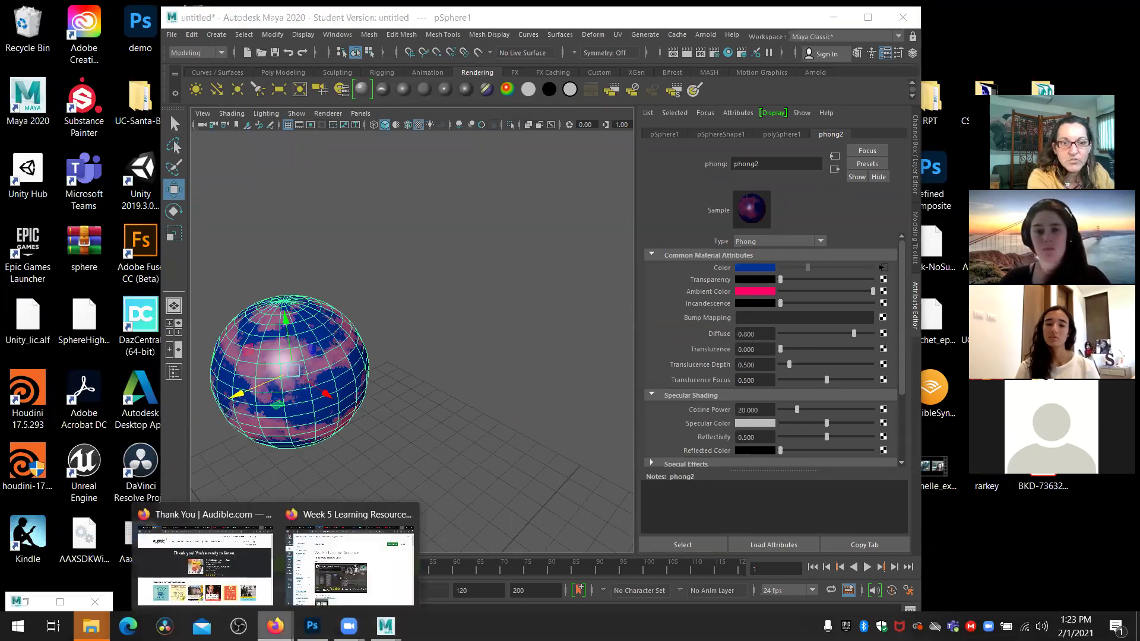
{"action": "left_click", "coordinate": [347, 589]}
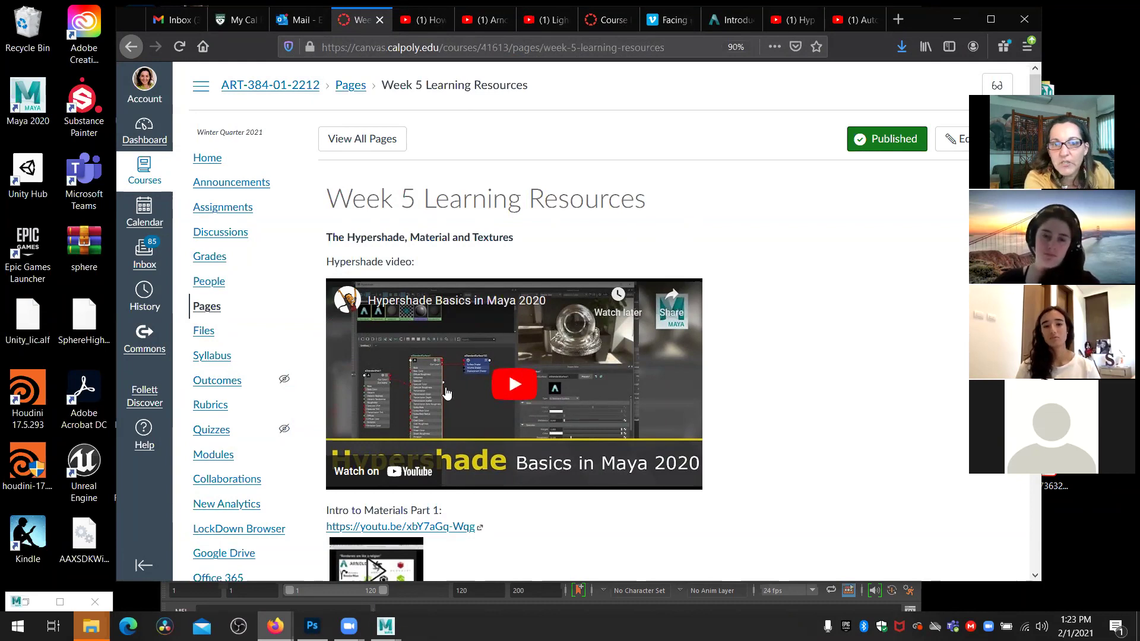
{"action": "scroll", "coordinate": [814, 421], "scroll_direction": "down", "scroll_amount": 1}
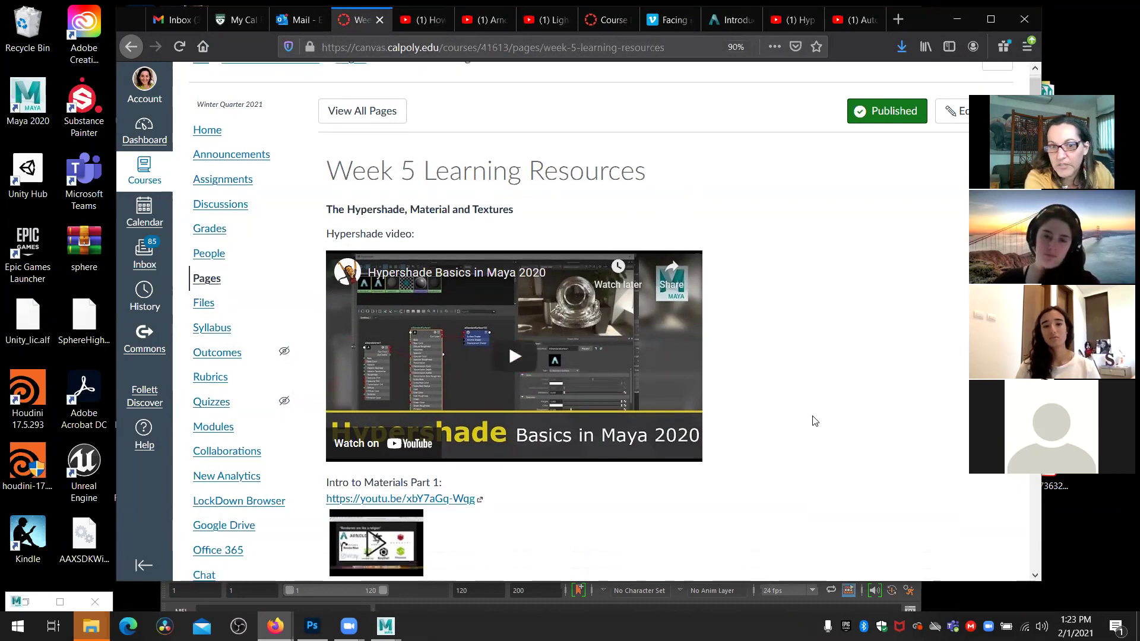
{"action": "scroll", "coordinate": [814, 421], "scroll_direction": "down", "scroll_amount": 8}
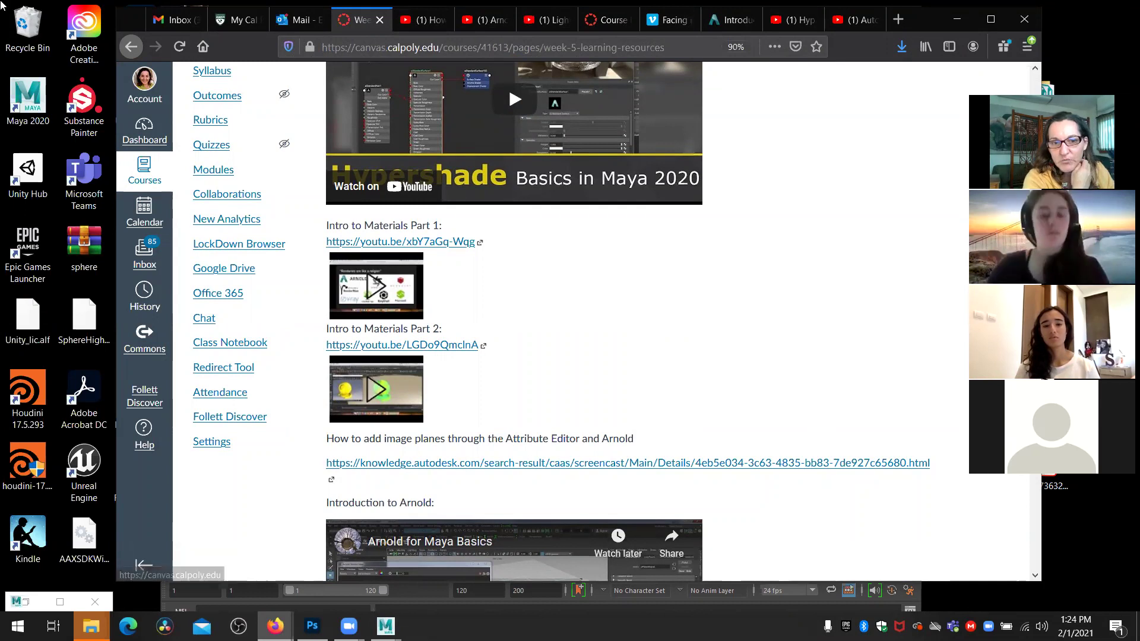
{"action": "scroll", "coordinate": [492, 327], "scroll_direction": "down", "scroll_amount": 5}
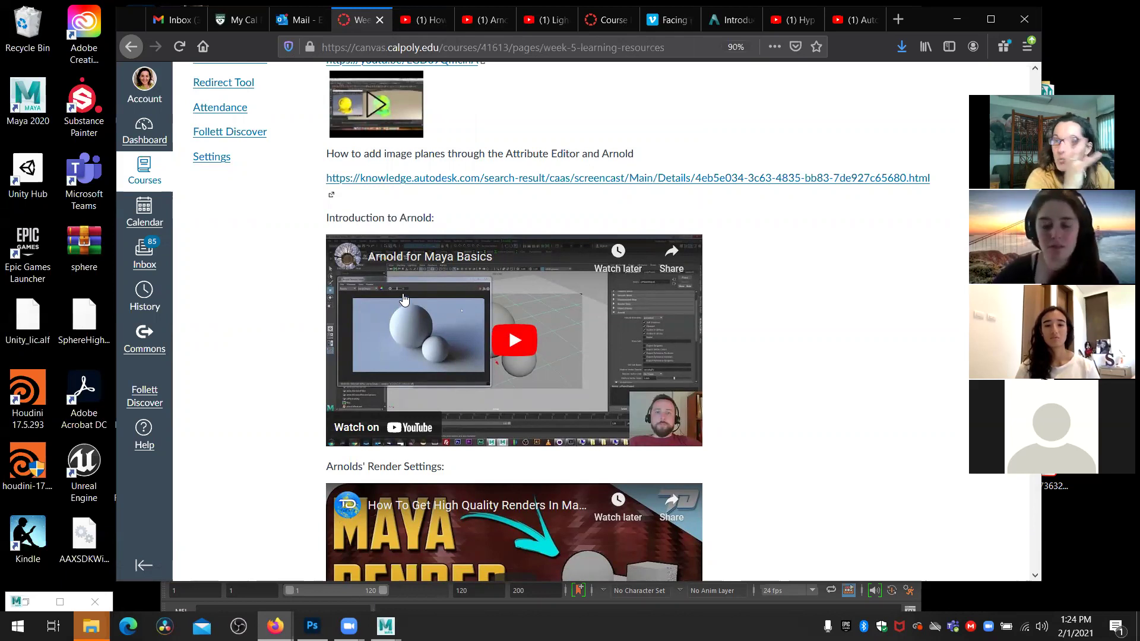
{"action": "scroll", "coordinate": [451, 362], "scroll_direction": "down", "scroll_amount": 3}
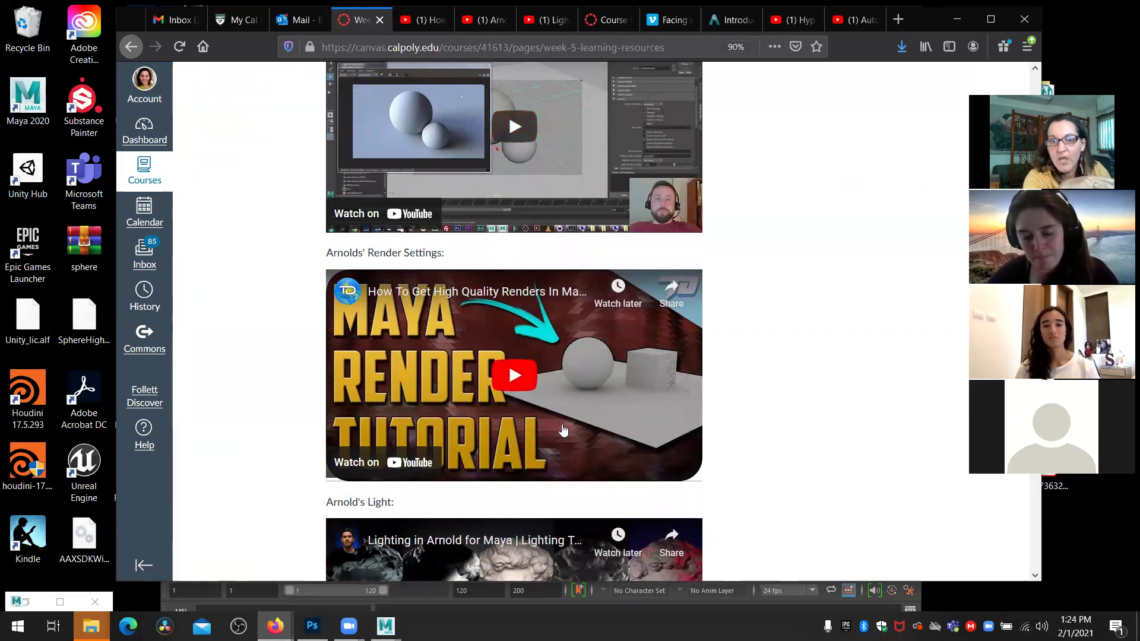
{"action": "scroll", "coordinate": [541, 387], "scroll_direction": "down", "scroll_amount": 5}
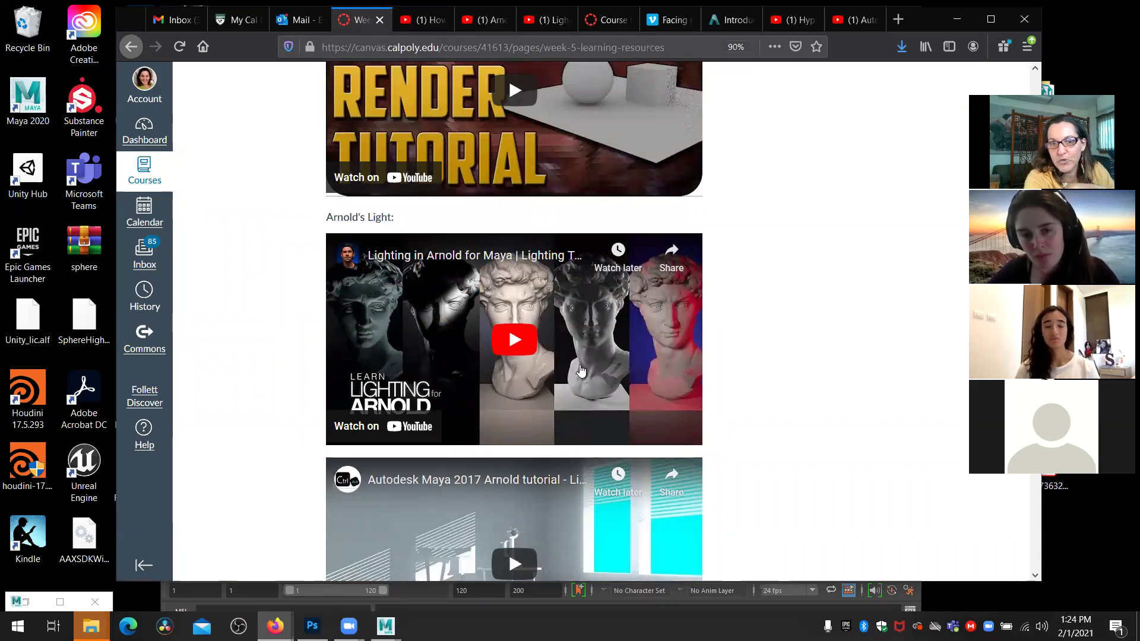
{"action": "scroll", "coordinate": [581, 371], "scroll_direction": "down", "scroll_amount": 4}
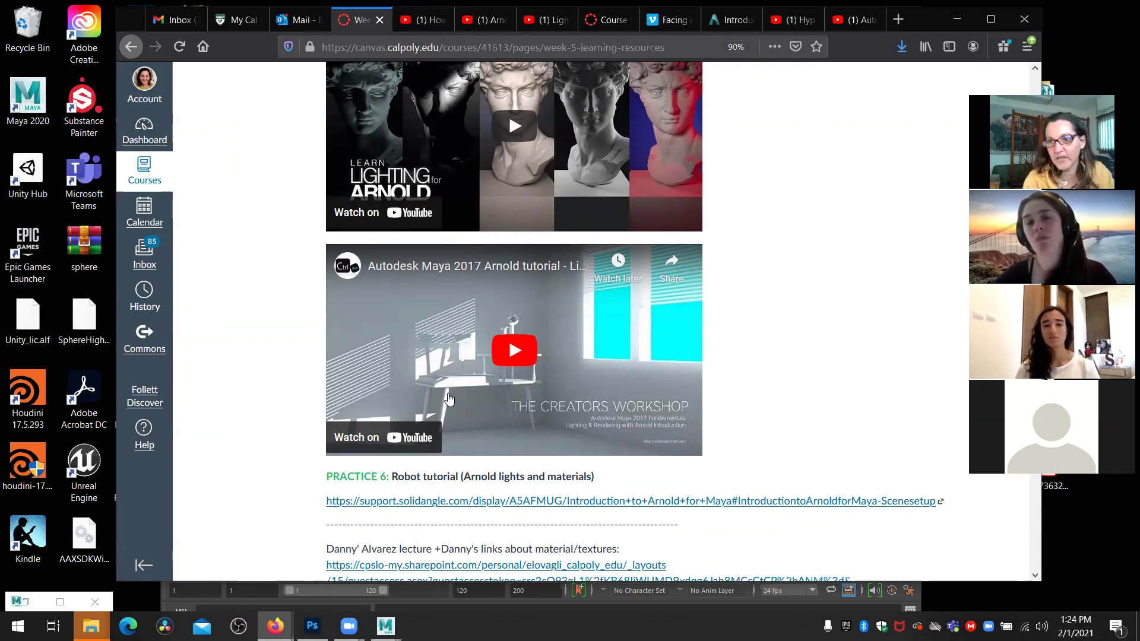
{"action": "scroll", "coordinate": [429, 259], "scroll_direction": "down", "scroll_amount": 3}
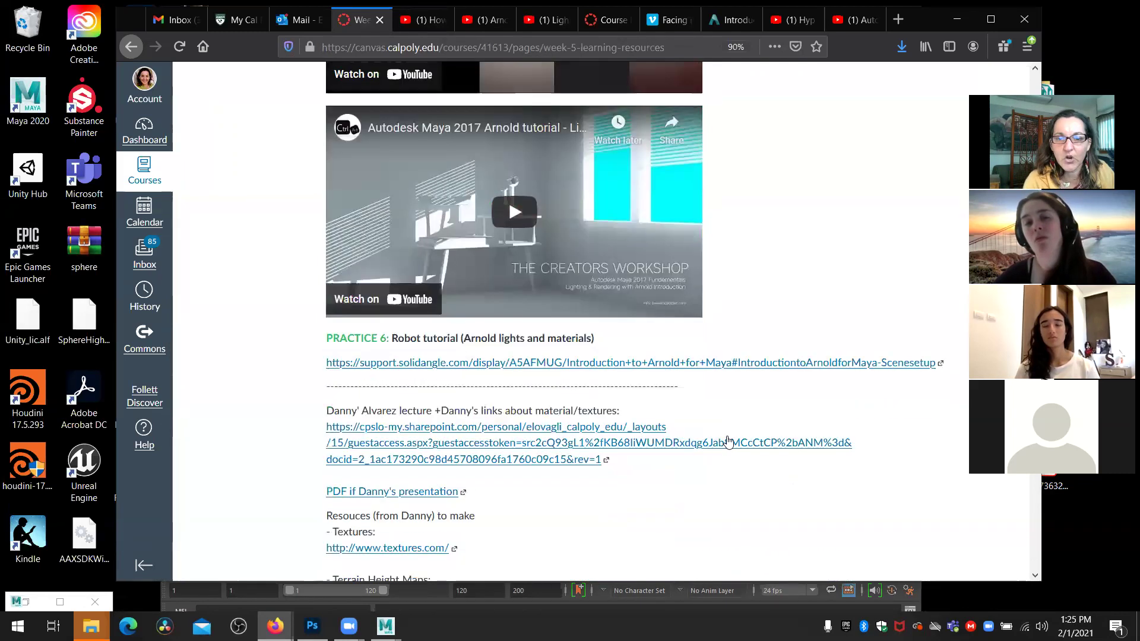
Highlight the Practice 6 Robot tutorial title and the guest lecture heading, and open the lecture recording about materials and textures
{"action": "left_click_drag", "start_coordinate": [391, 263], "coordinate": [639, 263]}
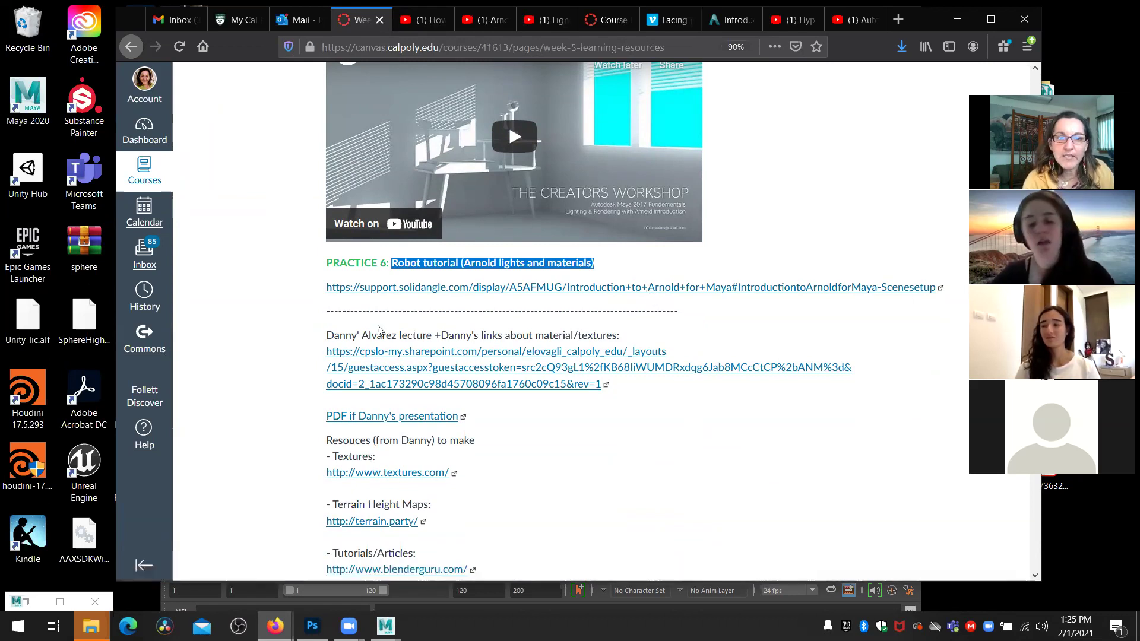
{"action": "left_click_drag", "start_coordinate": [331, 337], "coordinate": [641, 336]}
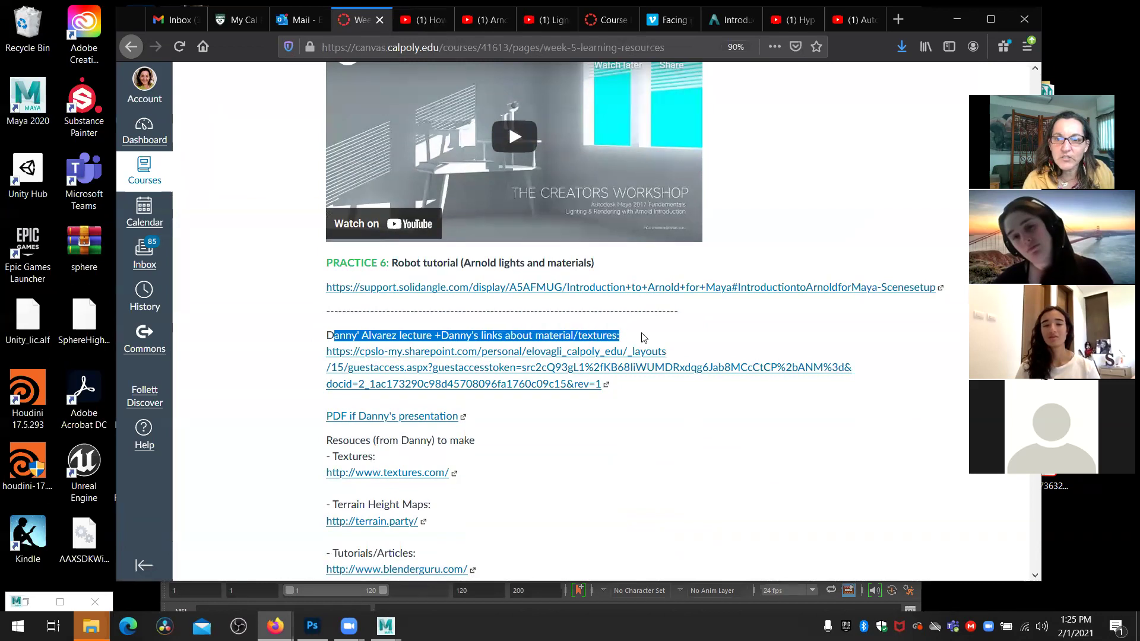
{"action": "left_click", "coordinate": [515, 372]}
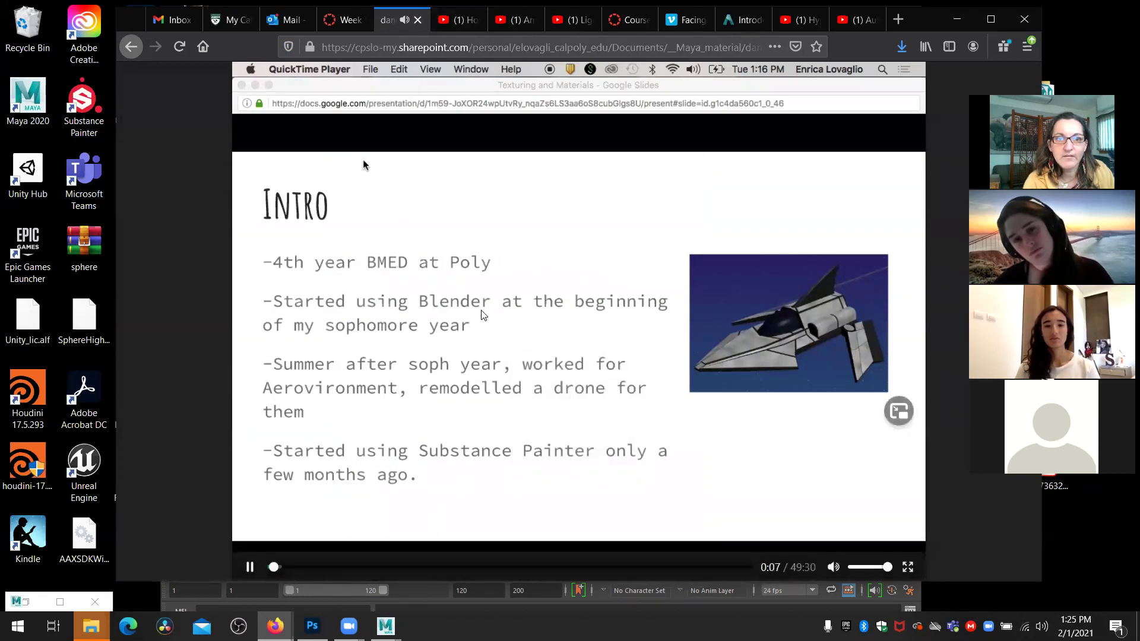
Close the lecture recording and highlight the heading of the guest lecturer's resource list on the Week 5 Learning Resources page
{"action": "left_click", "coordinate": [417, 19]}
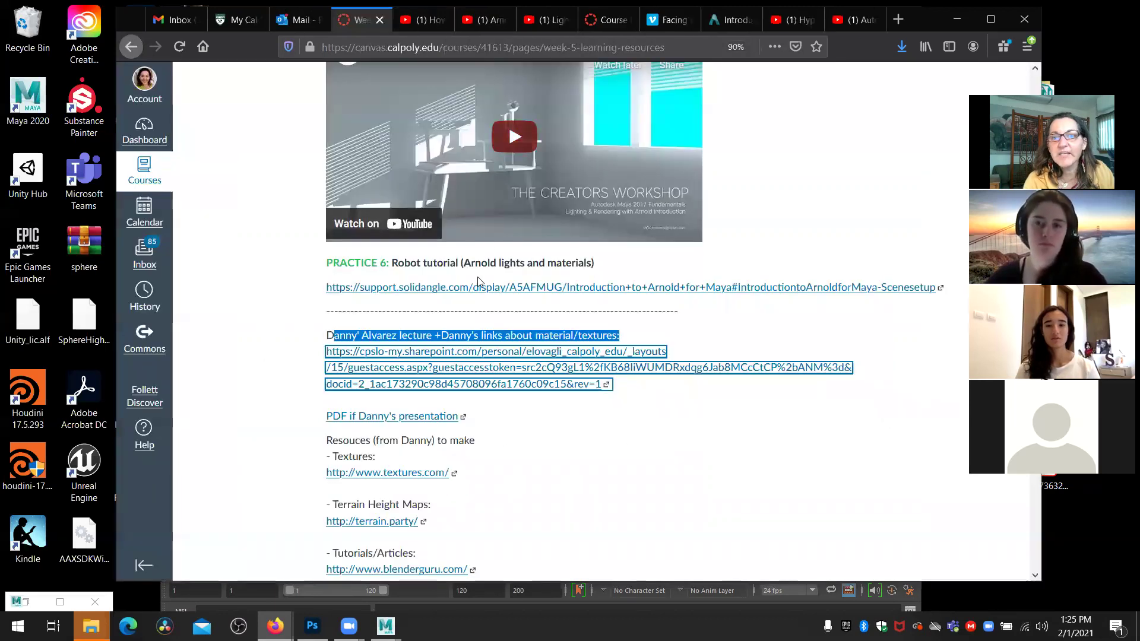
{"action": "left_click", "coordinate": [735, 470]}
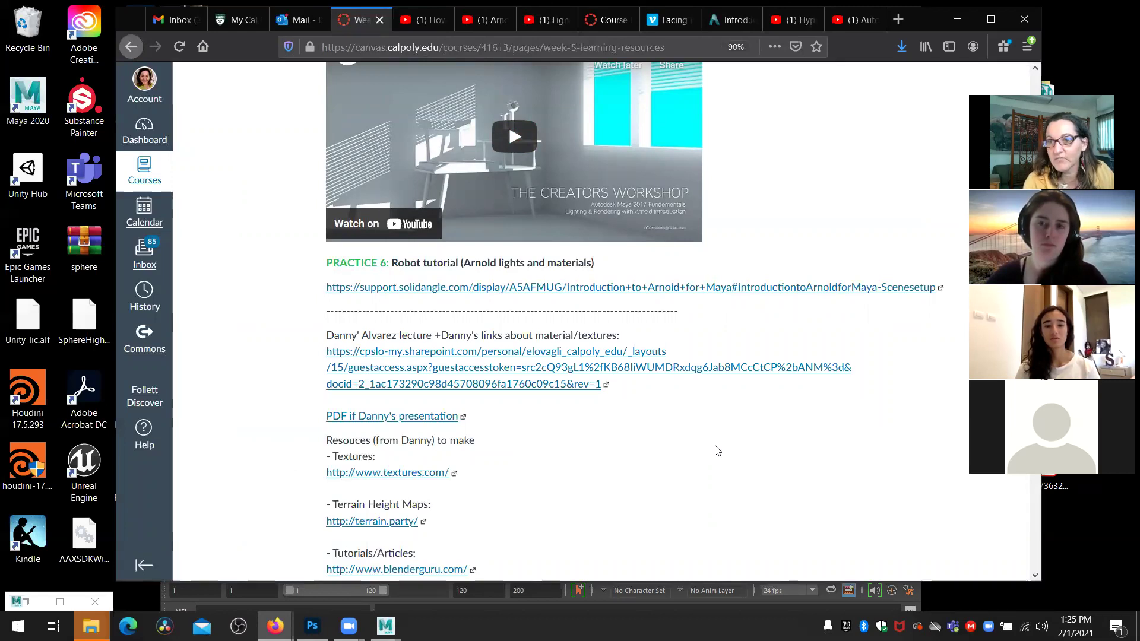
{"action": "scroll", "coordinate": [605, 437], "scroll_direction": "down", "scroll_amount": 5}
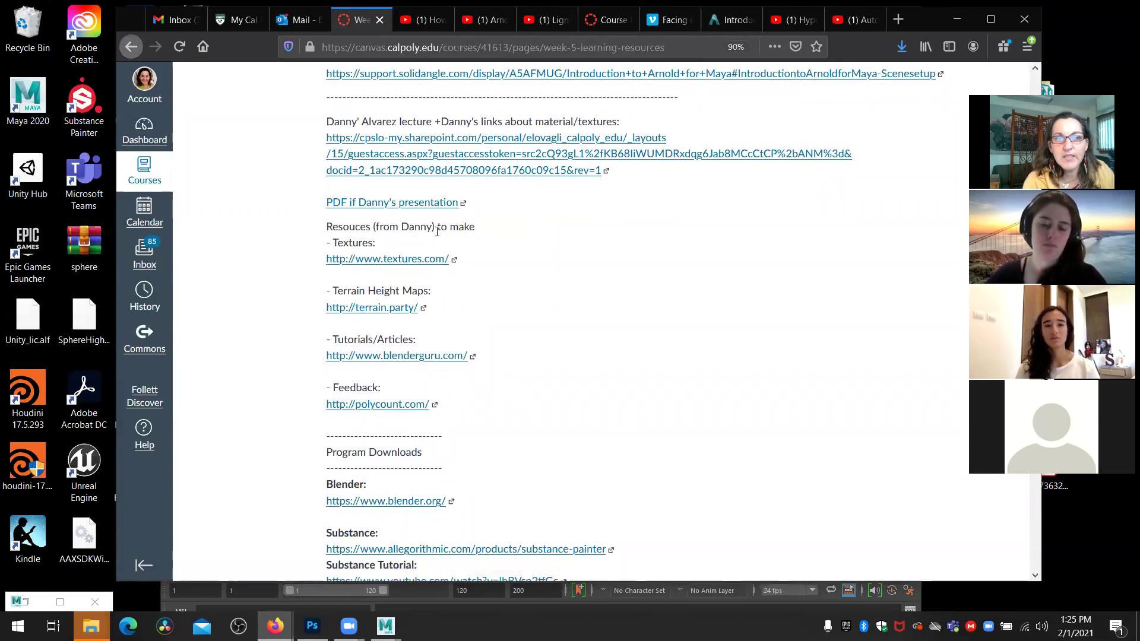
{"action": "left_click_drag", "start_coordinate": [326, 230], "coordinate": [491, 235]}
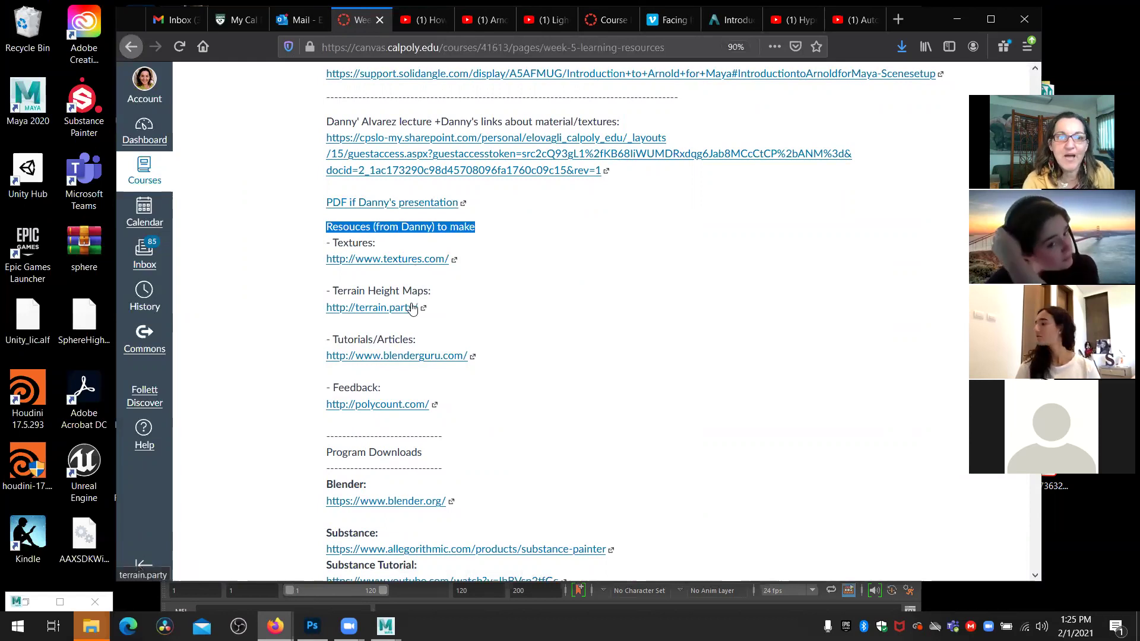
Review the terrain, tutorial, feedback and program download links, plus the Substance, Coloring a Scene and Photorealistic Texturing videos
{"action": "scroll", "coordinate": [442, 340], "scroll_direction": "down", "scroll_amount": 3}
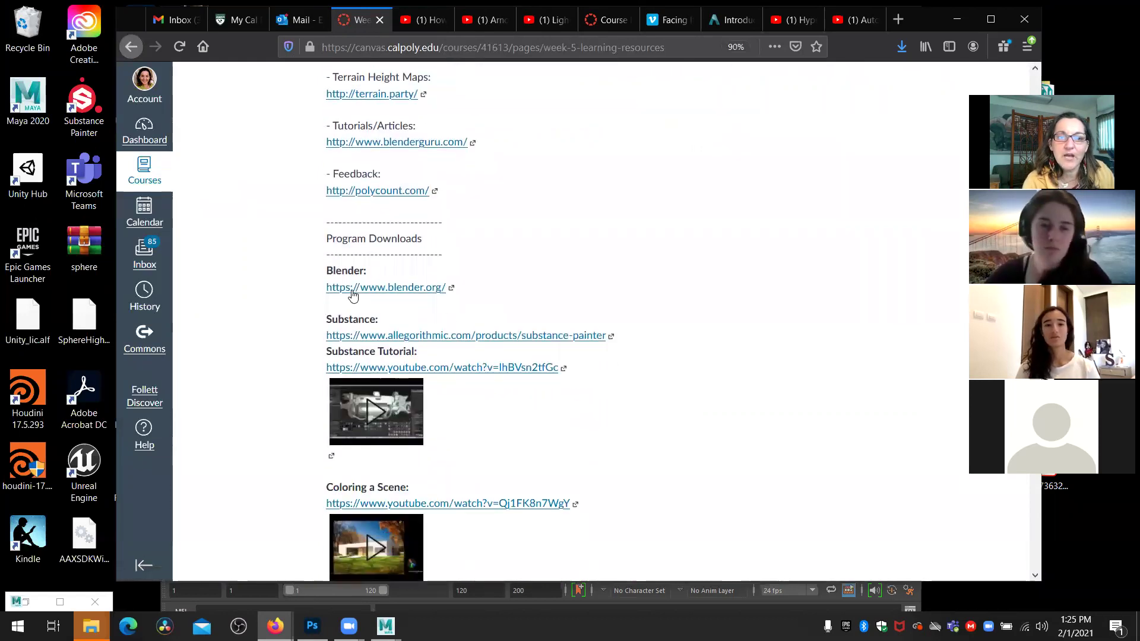
{"action": "scroll", "coordinate": [416, 225], "scroll_direction": "down", "scroll_amount": 1}
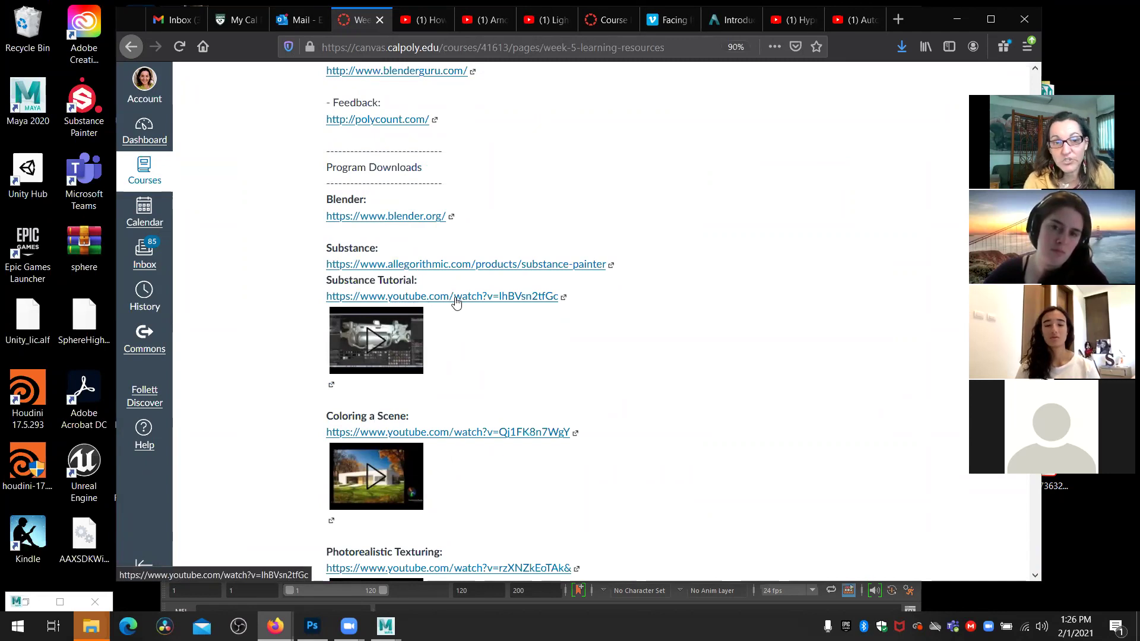
{"action": "scroll", "coordinate": [456, 301], "scroll_direction": "down", "scroll_amount": 3}
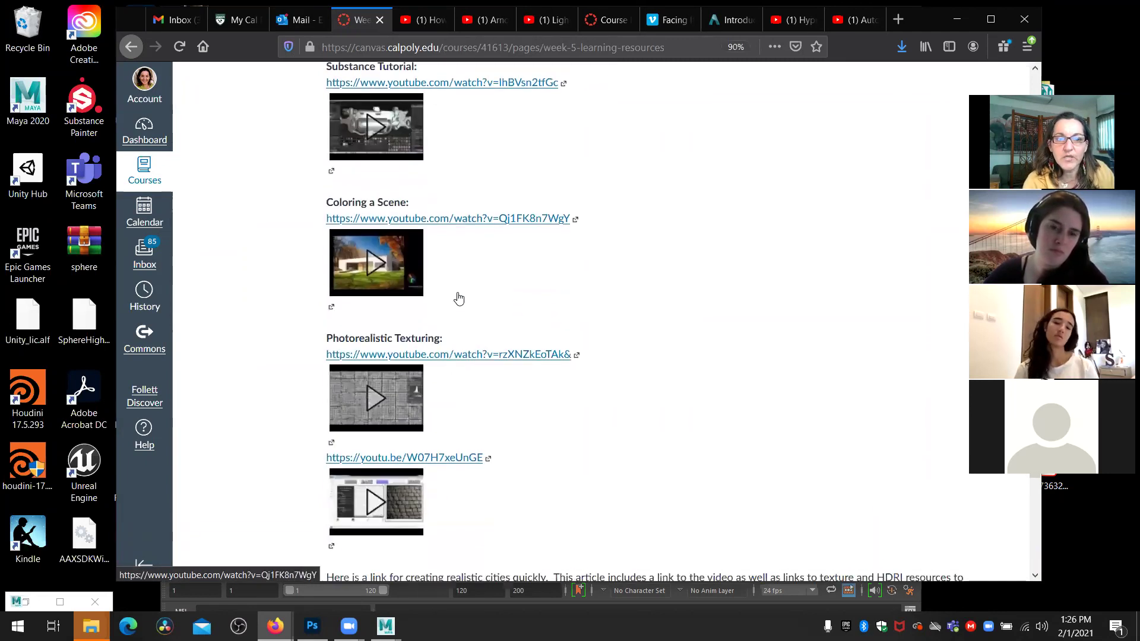
{"action": "scroll", "coordinate": [459, 297], "scroll_direction": "down", "scroll_amount": 2}
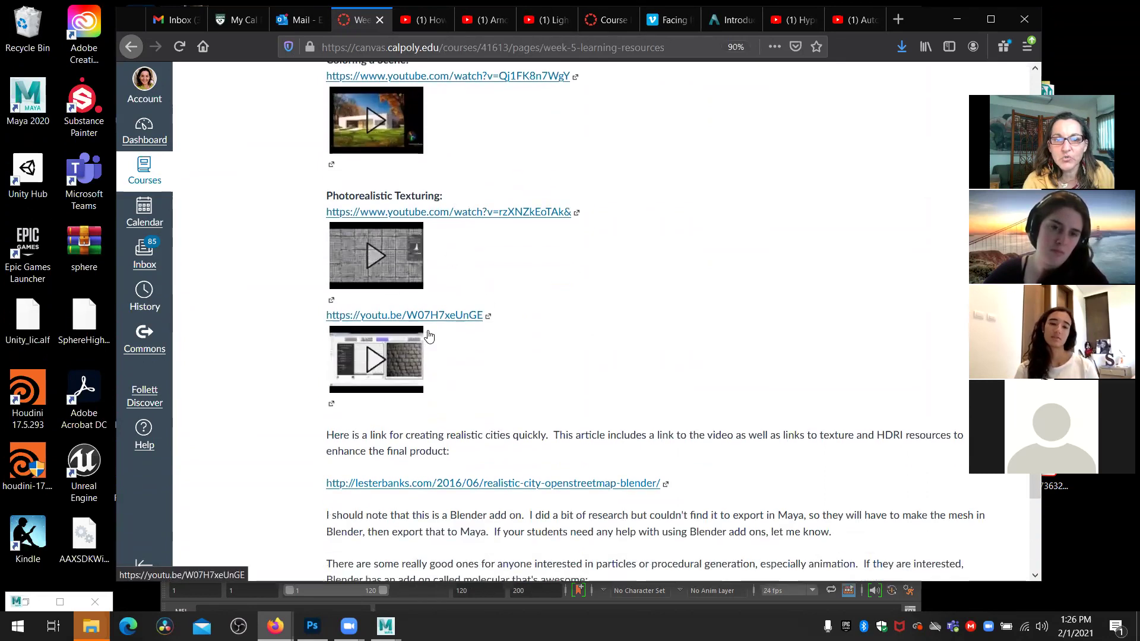
Return to the Practice 6 Robot tutorial section and highlight the divider line above the guest lecture links
{"action": "scroll", "coordinate": [429, 336], "scroll_direction": "up", "scroll_amount": 10}
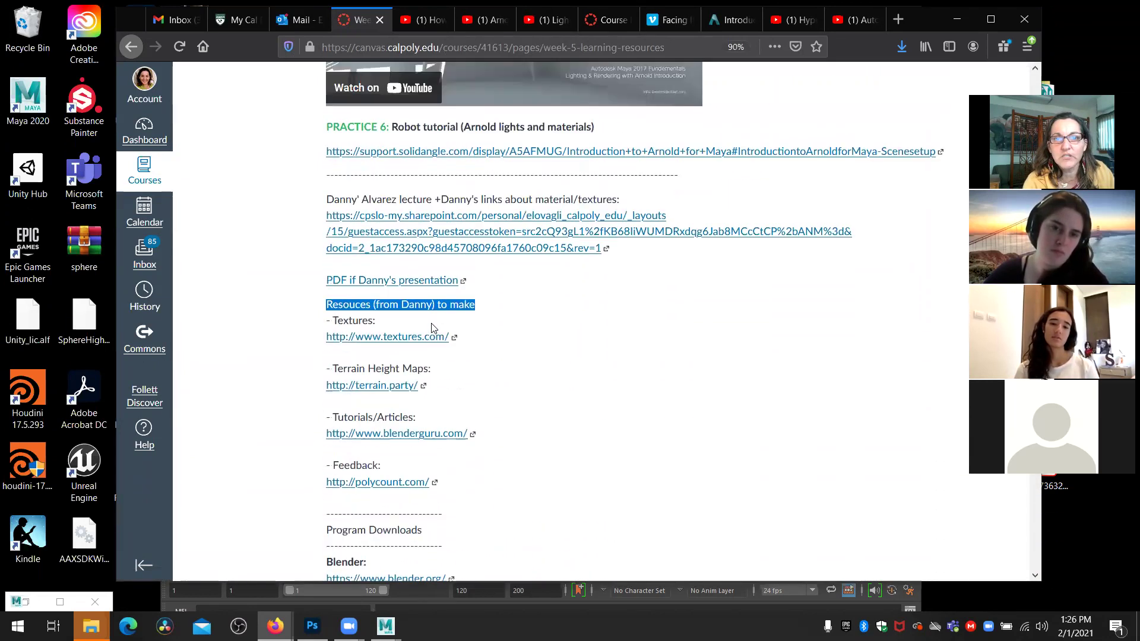
{"action": "scroll", "coordinate": [321, 313], "scroll_direction": "up", "scroll_amount": 2}
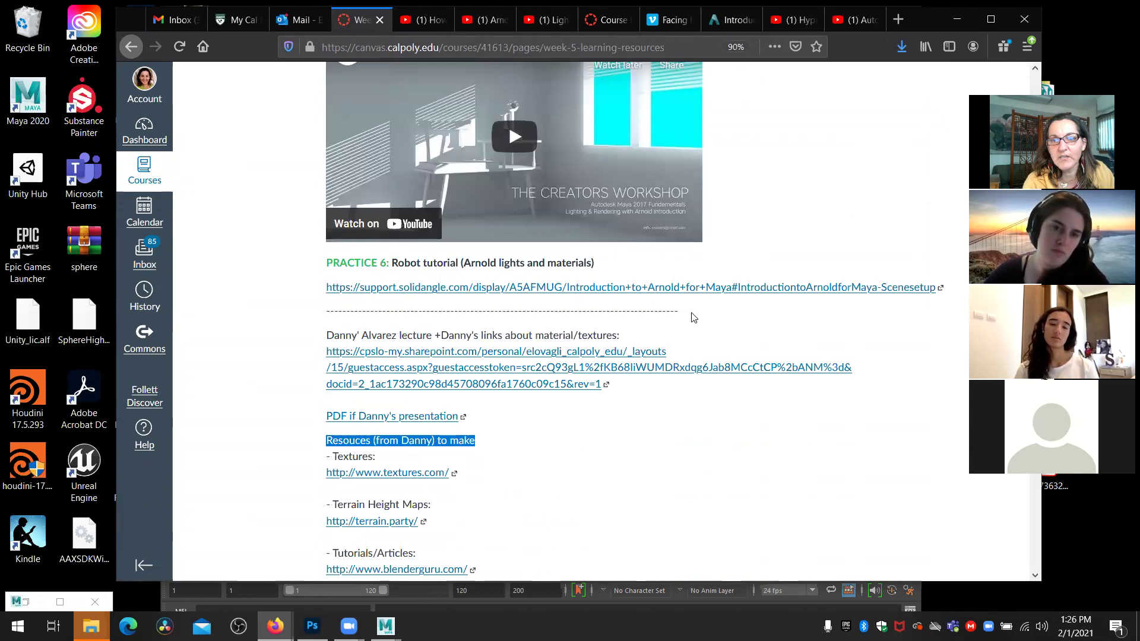
{"action": "left_click_drag", "start_coordinate": [677, 308], "coordinate": [287, 325]}
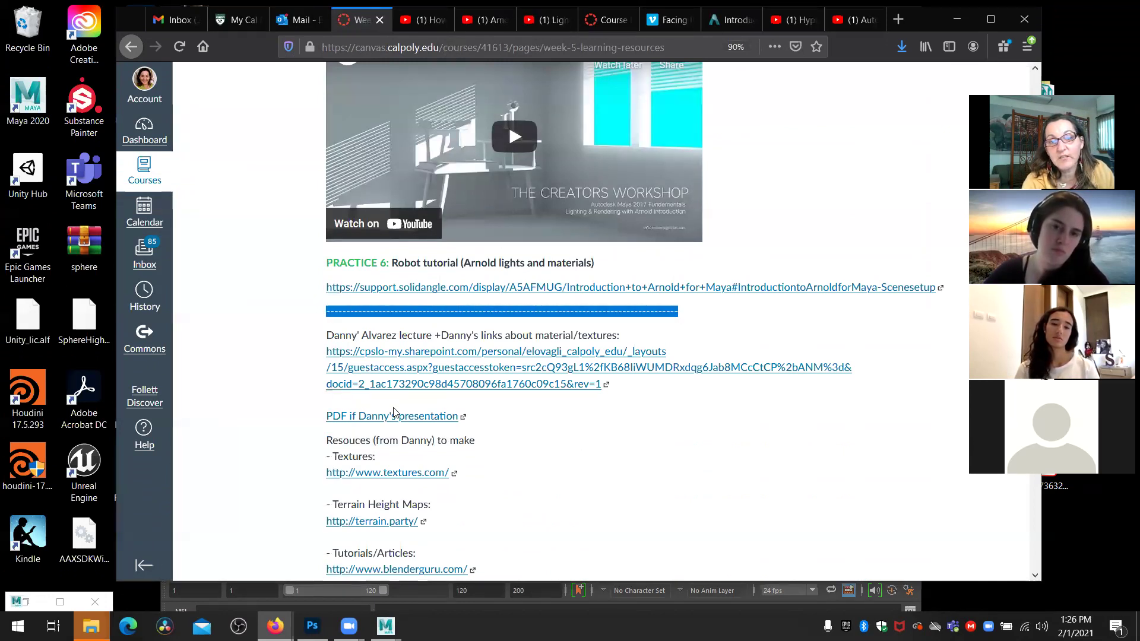
Look through the guest lecturer's resources to the end of the page and return to the Hypershade and Intro to Materials videos
{"action": "scroll", "coordinate": [279, 346], "scroll_direction": "down", "scroll_amount": 5}
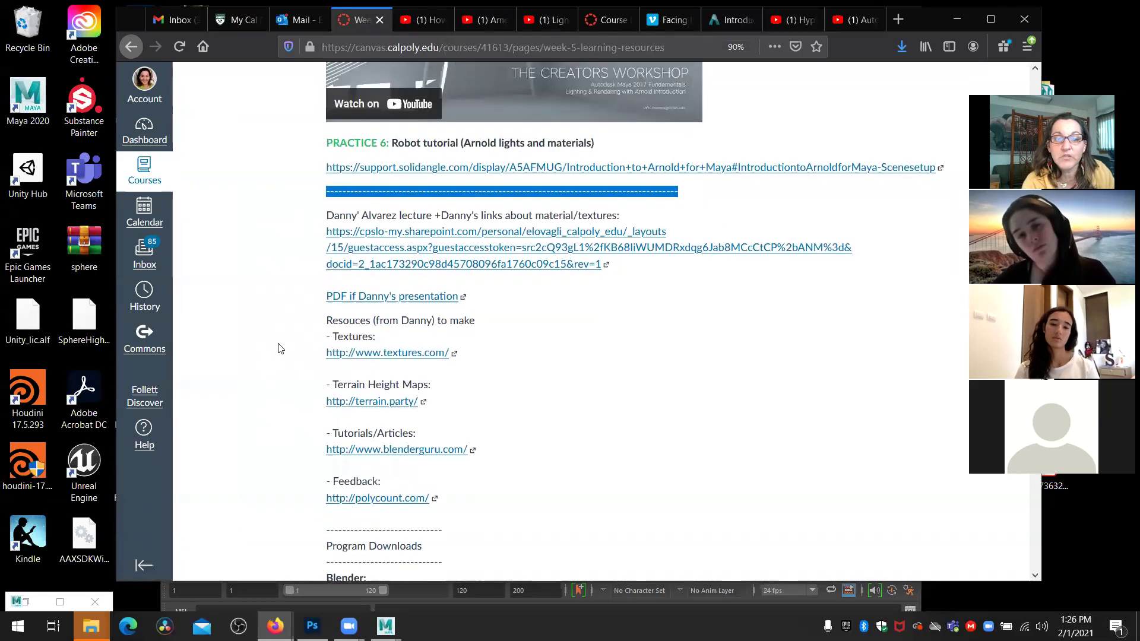
{"action": "scroll", "coordinate": [281, 346], "scroll_direction": "down", "scroll_amount": 10}
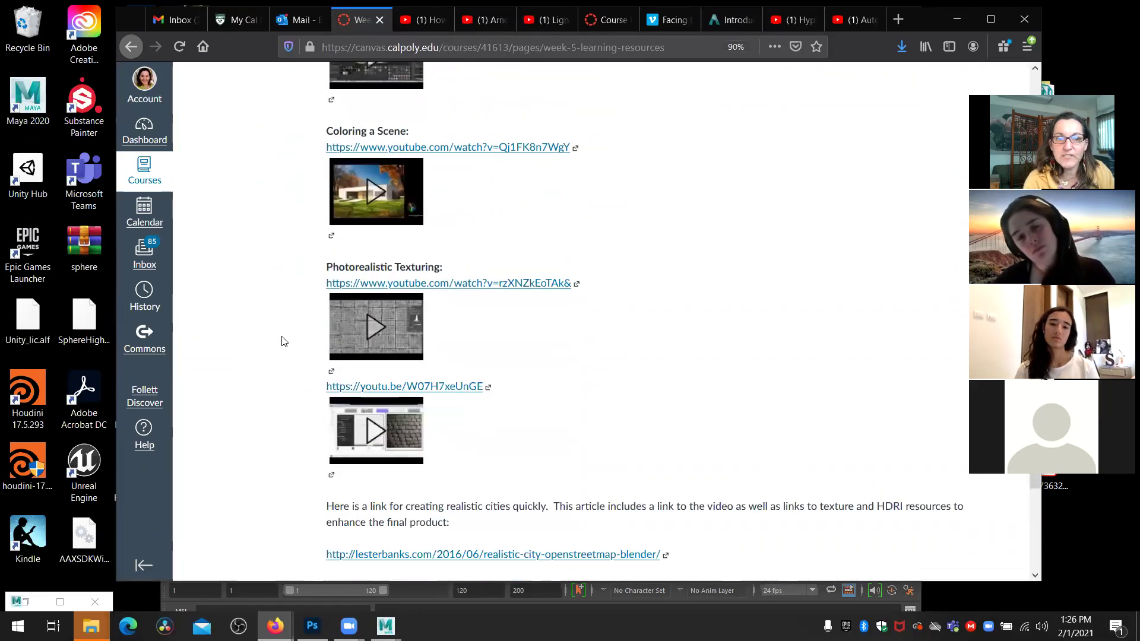
{"action": "scroll", "coordinate": [283, 340], "scroll_direction": "down", "scroll_amount": 7}
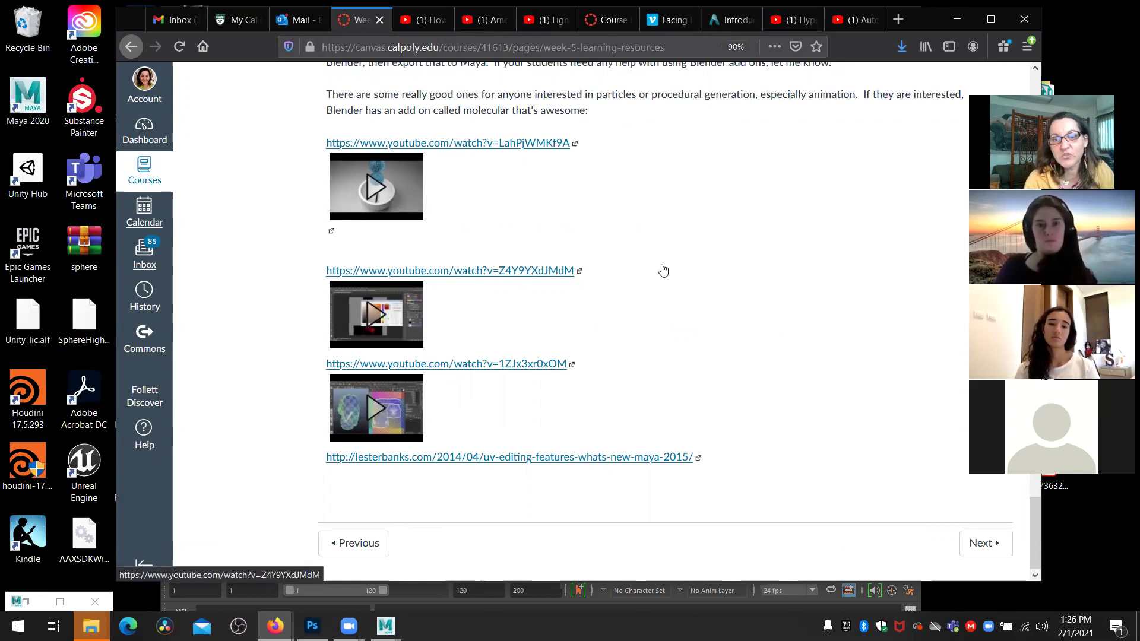
{"action": "scroll", "coordinate": [664, 267], "scroll_direction": "up", "scroll_amount": 15}
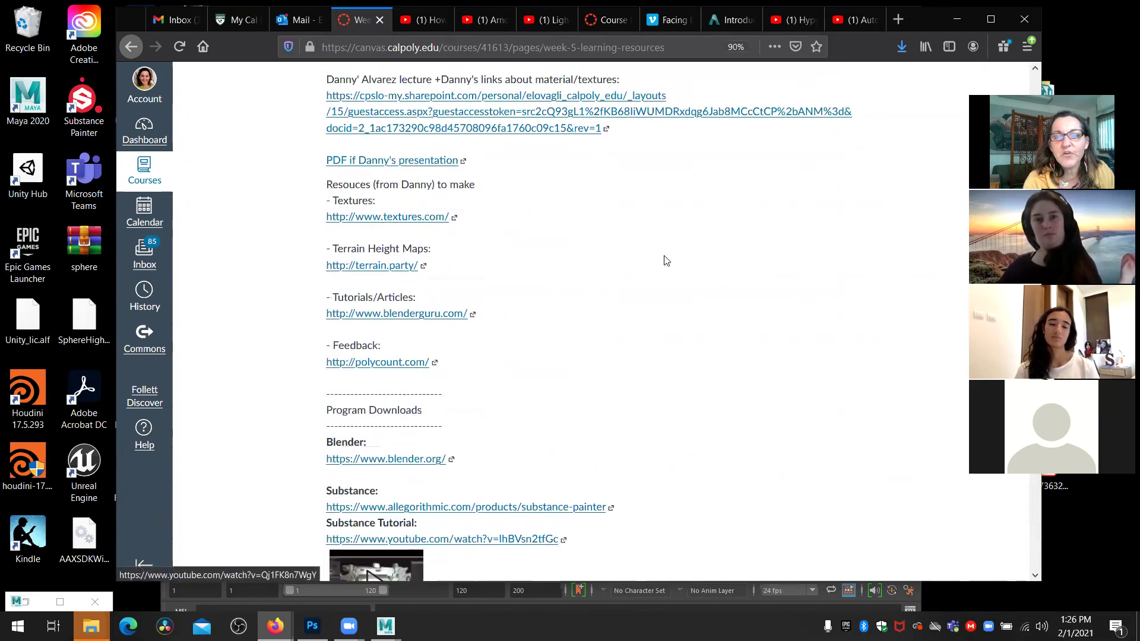
{"action": "scroll", "coordinate": [666, 261], "scroll_direction": "up", "scroll_amount": 15}
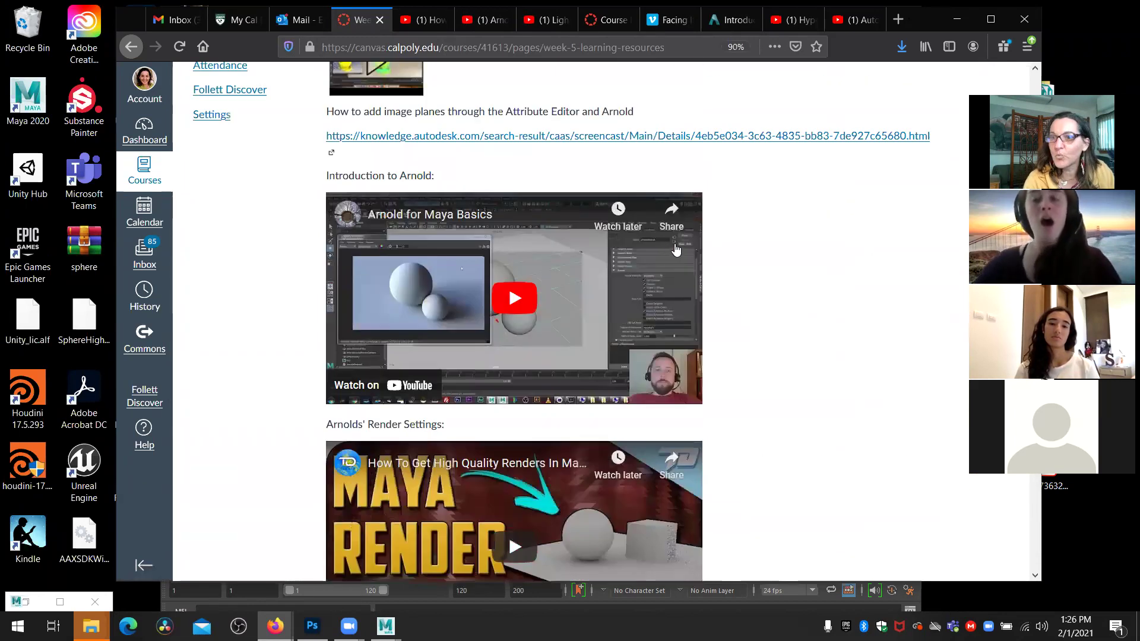
{"action": "scroll", "coordinate": [758, 274], "scroll_direction": "up", "scroll_amount": 10}
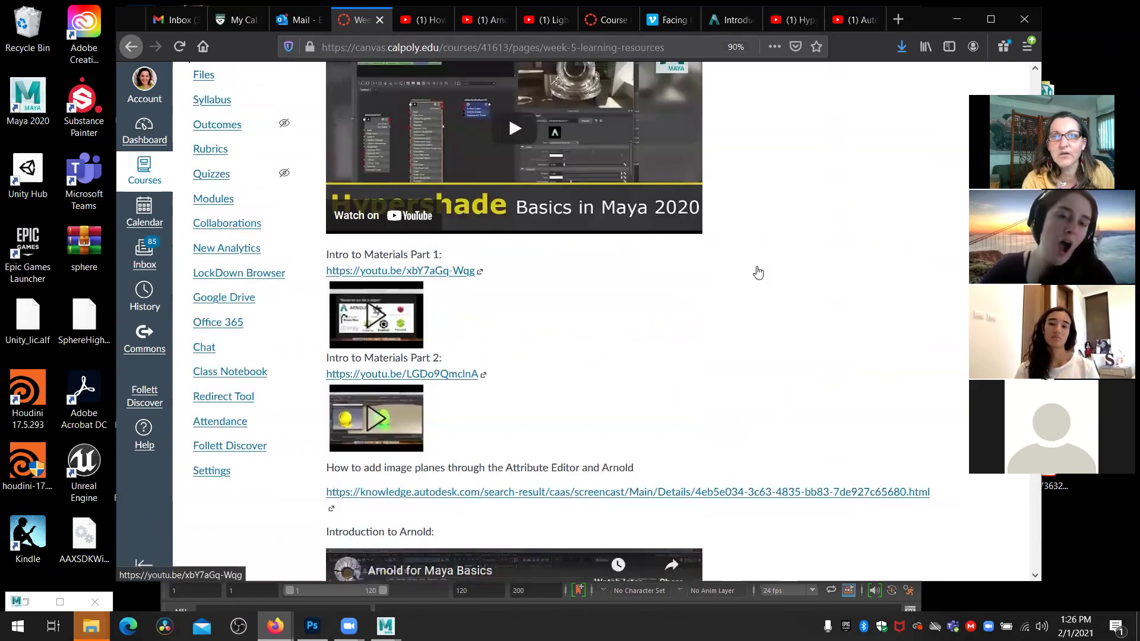